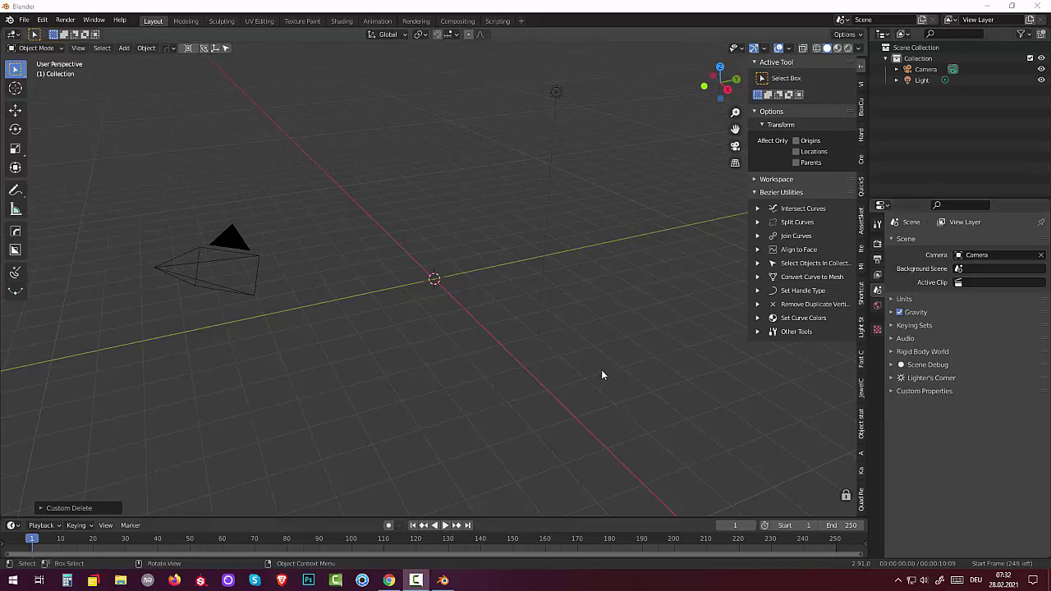
Step: Orbit the nearly empty scene and bring up the Add menu's metaball shapes
mouse_move(593, 367)
middle_mouse_down()
mouse_move(587, 395)
mouse_move(584, 382)
middle_mouse_up()
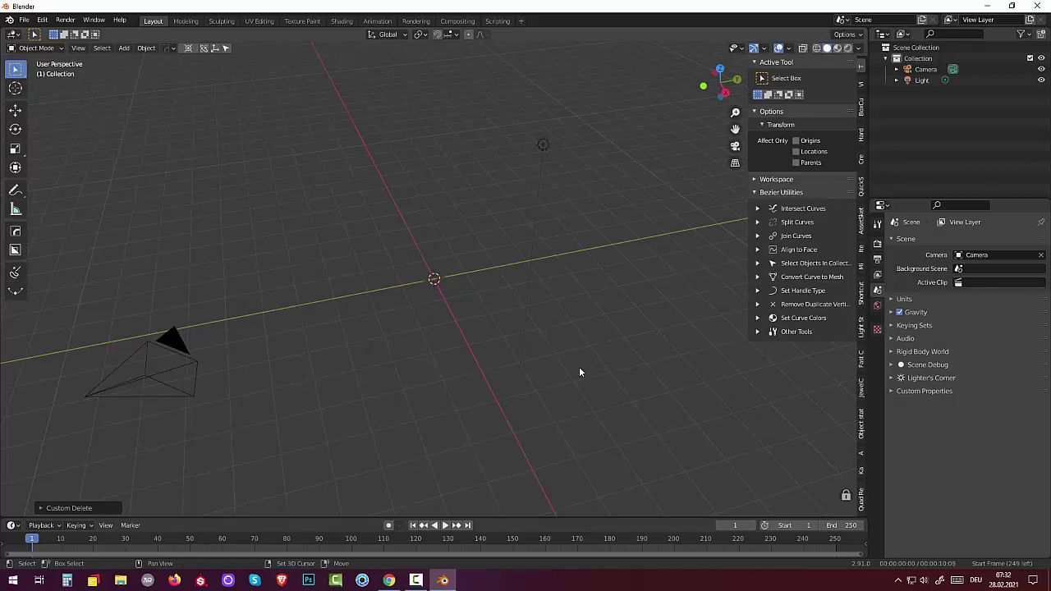
key("shift+a")
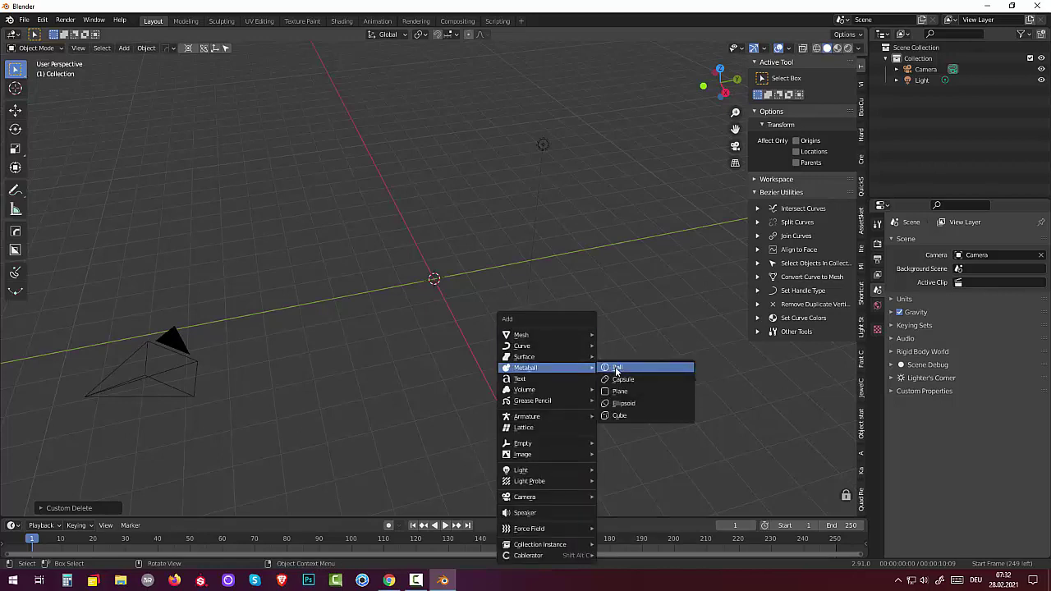
Step: Add a metaball Ball named Mball at the origin and switch to Top Orthographic view
left_click(616, 368)
mouse_move(537, 361)
middle_mouse_down()
mouse_move(521, 359)
mouse_move(531, 373)
mouse_move(521, 352)
mouse_move(570, 348)
mouse_move(545, 354)
middle_mouse_up()
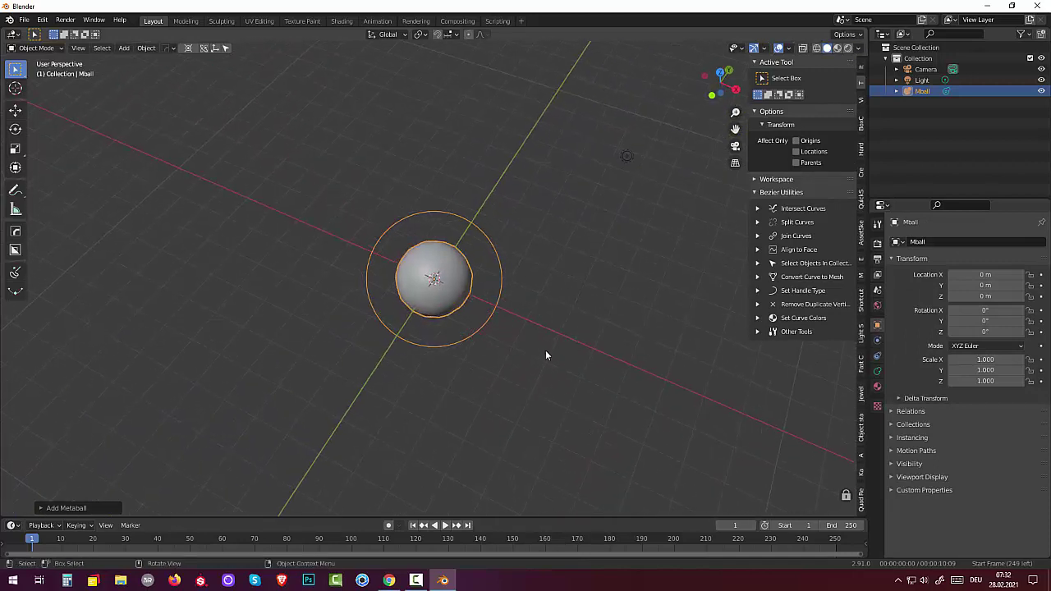
scroll(526, 345, "down", 2)
scroll(523, 284, "up", 3)
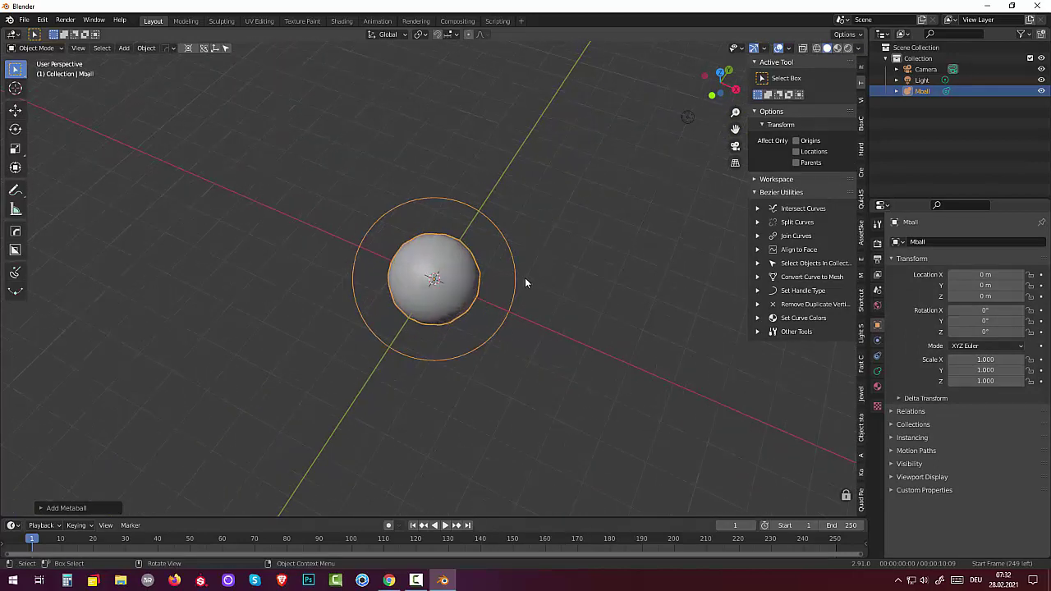
scroll(525, 282, "down", 1)
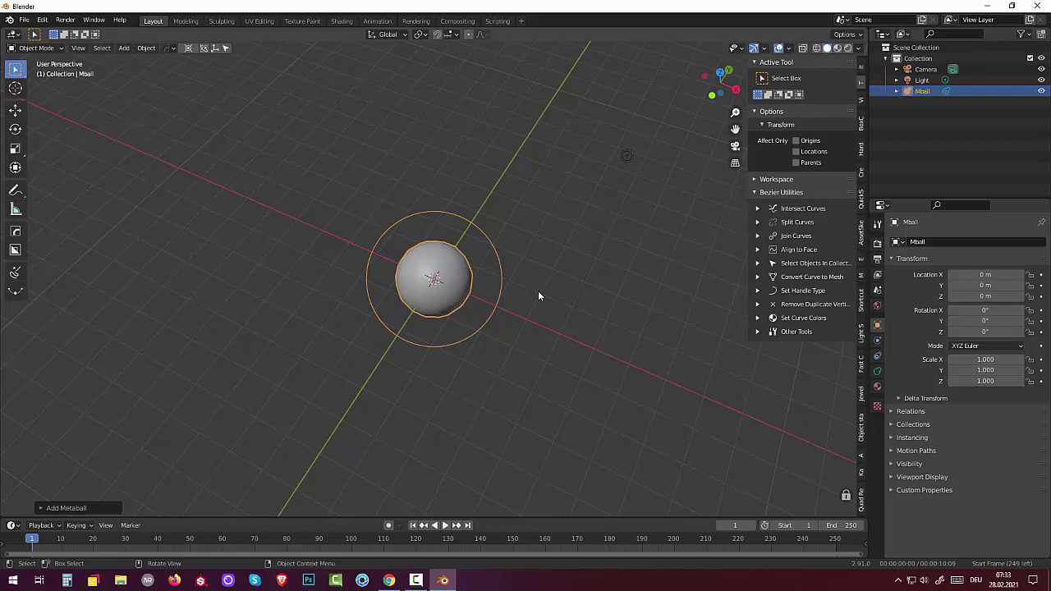
key("KP_7")
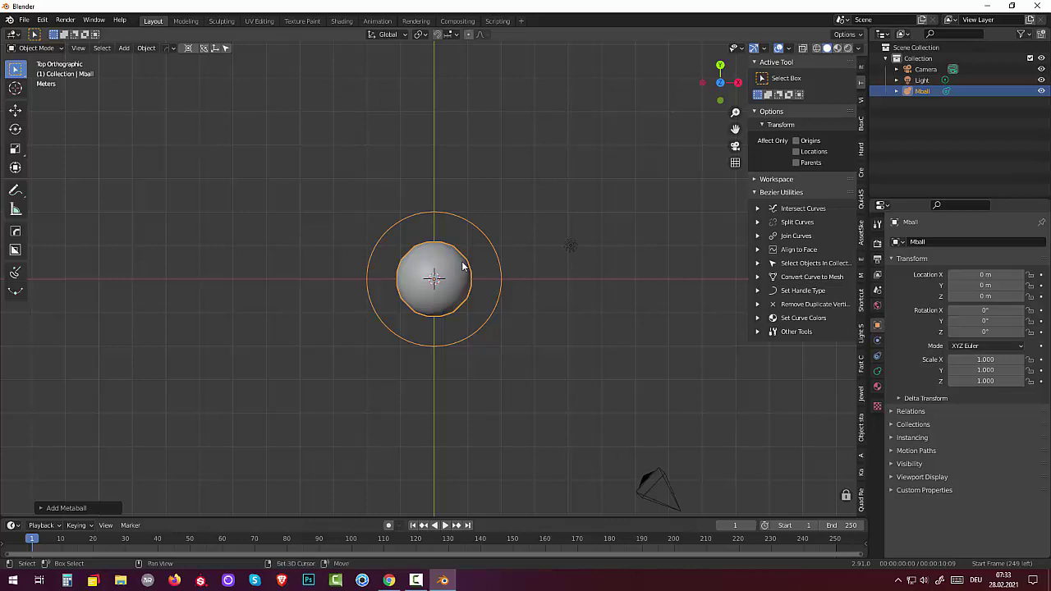
Step: Stack two metaball copies upward and shrink the top one to 0.86 scale
key("shift+d")
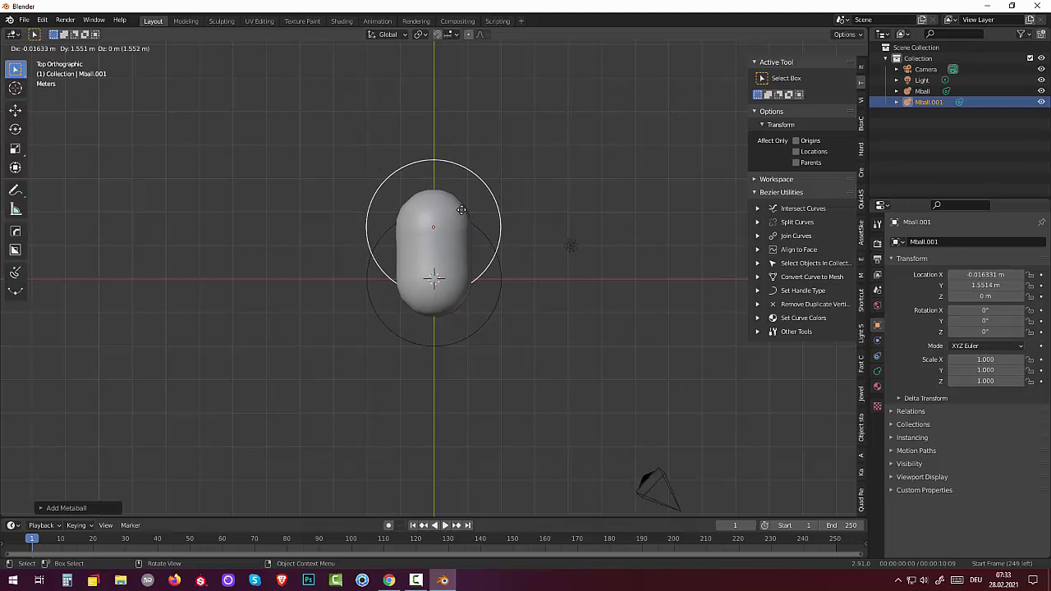
left_click(462, 210)
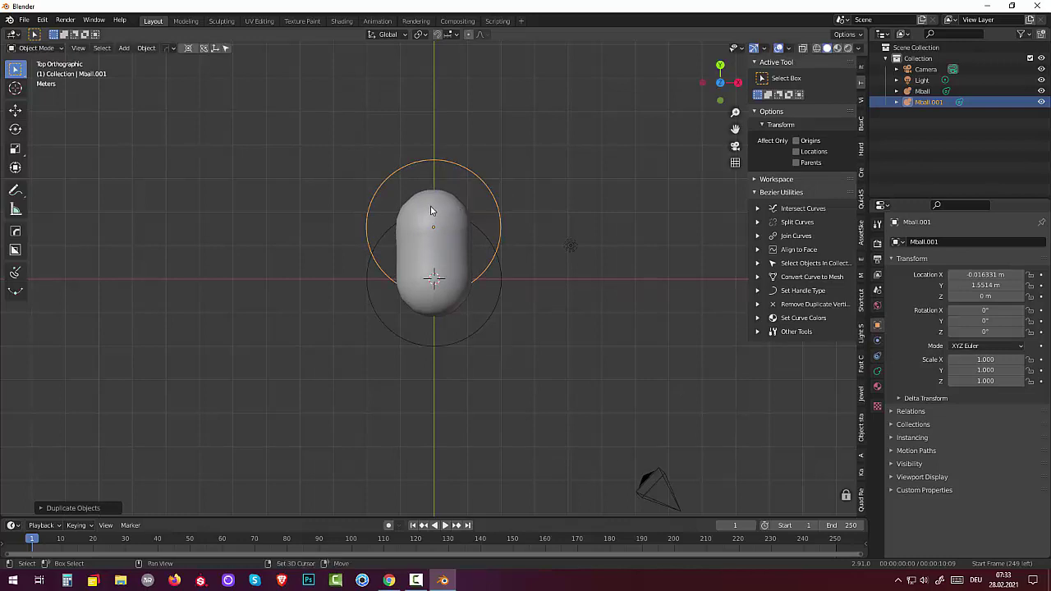
key("shift+d")
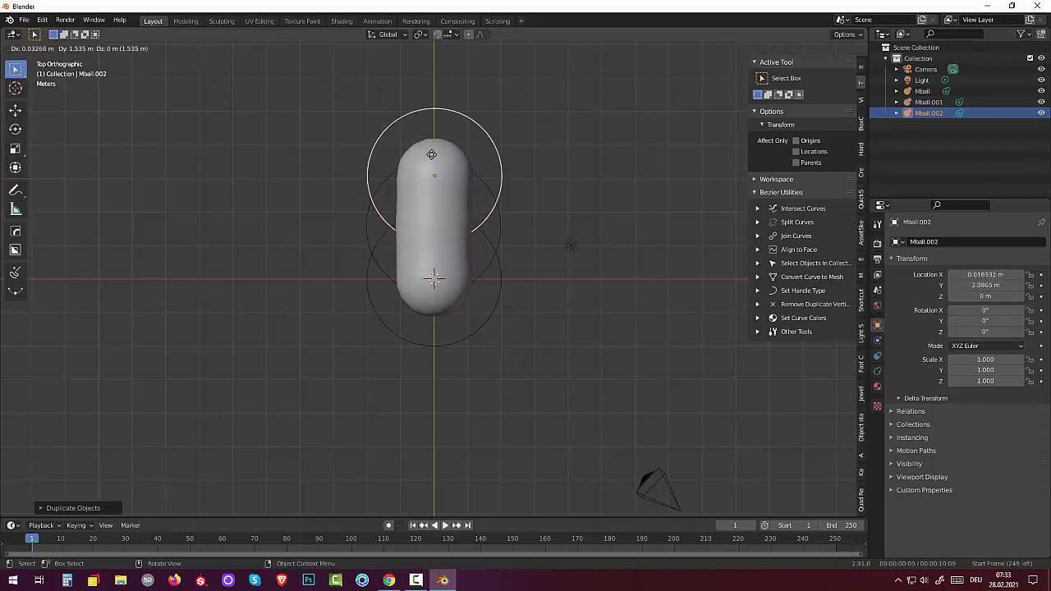
left_click(429, 151)
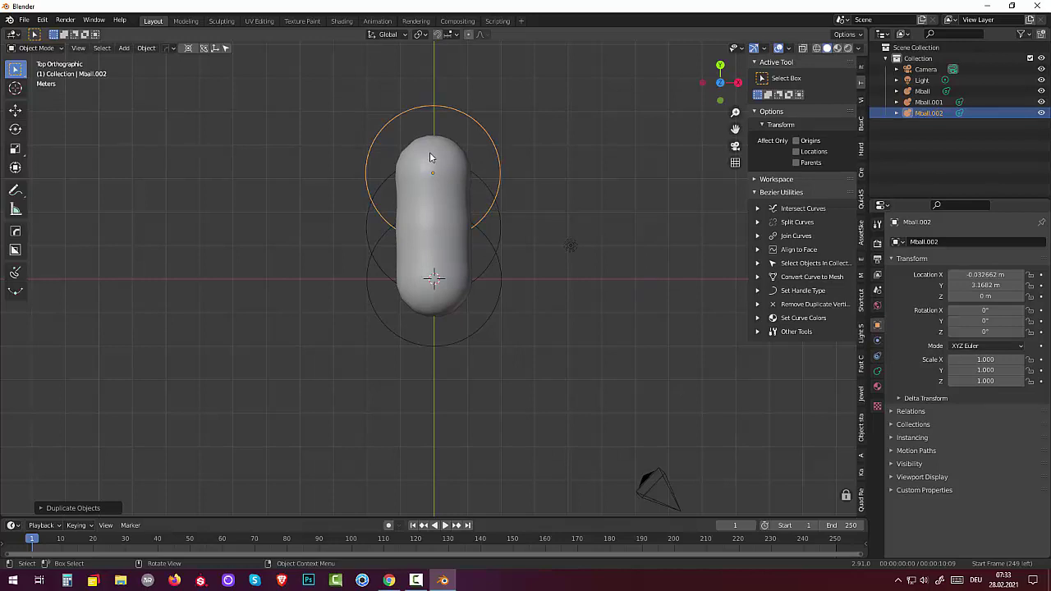
key("s")
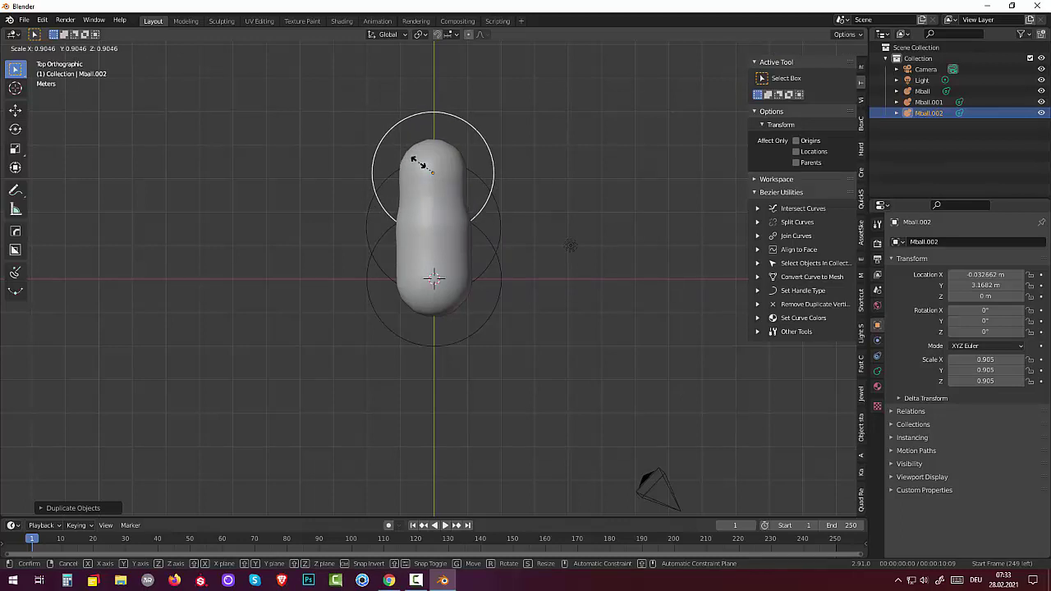
left_click(419, 162)
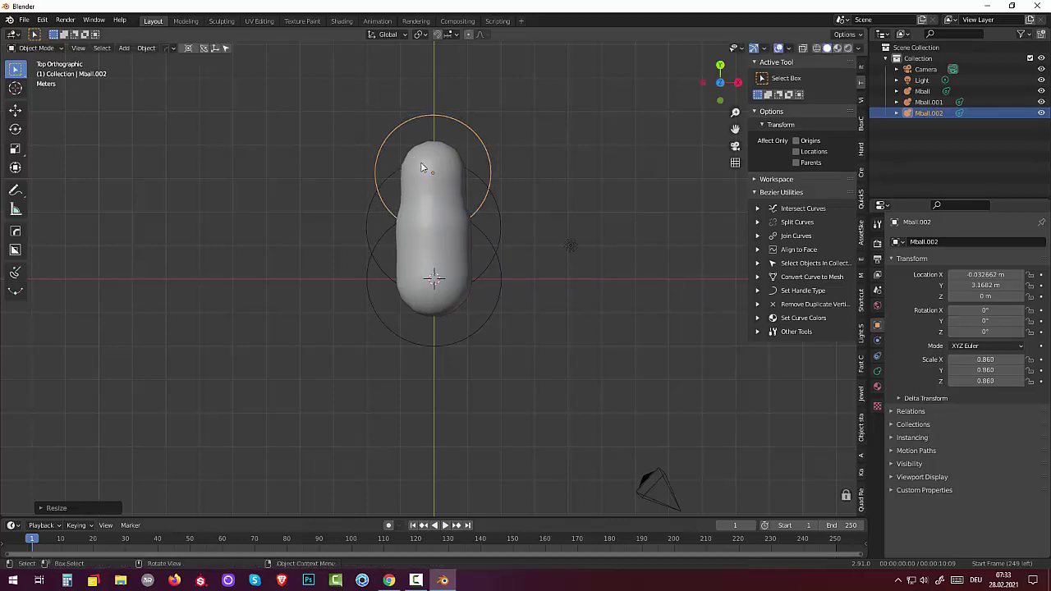
Step: Lower the original Mball to Y −1.094 m to form a neck
left_click(487, 315)
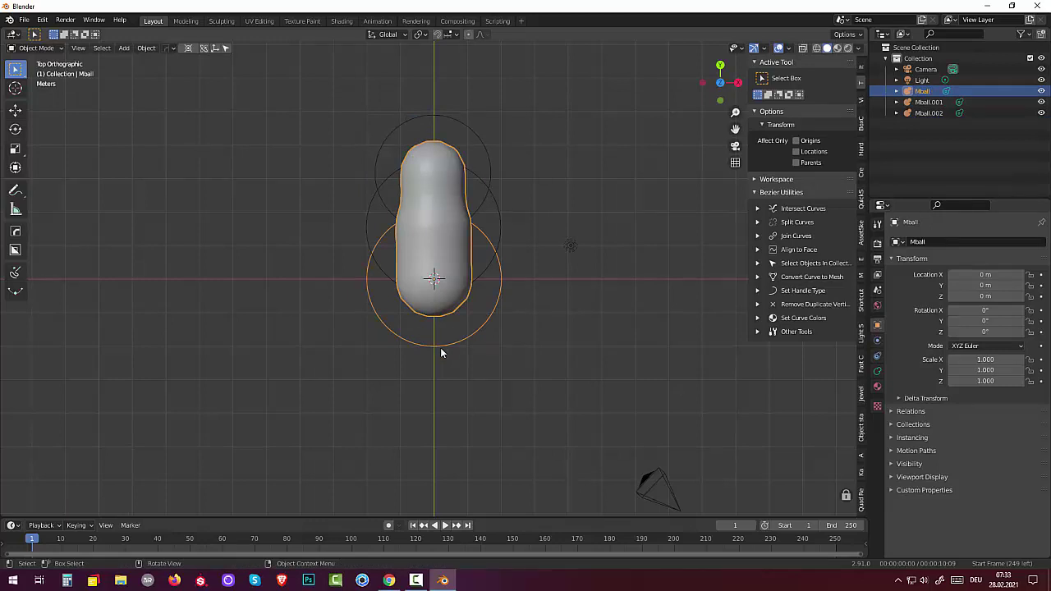
key("g")
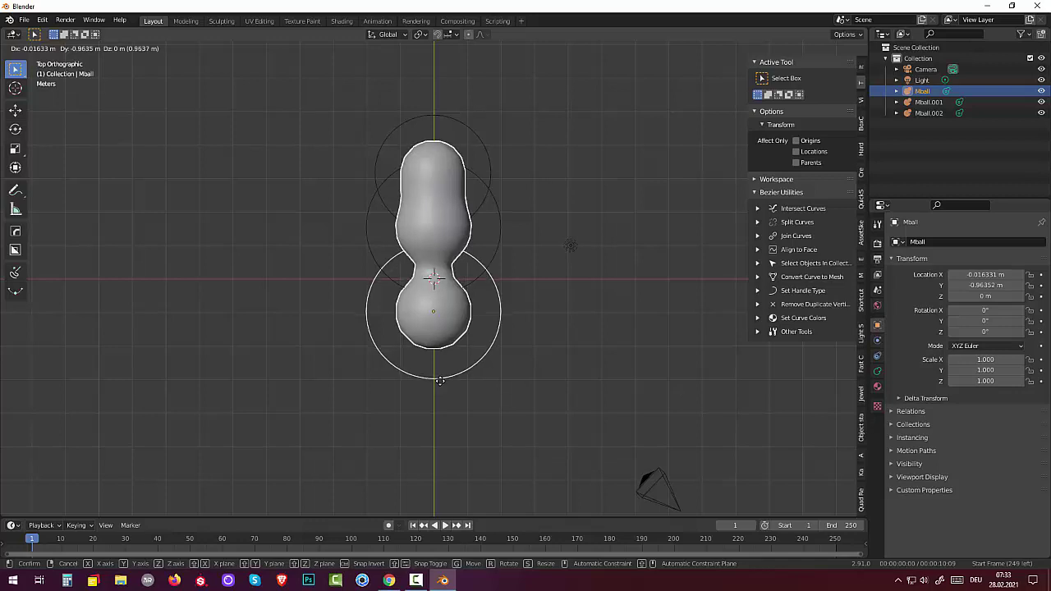
left_click(440, 385)
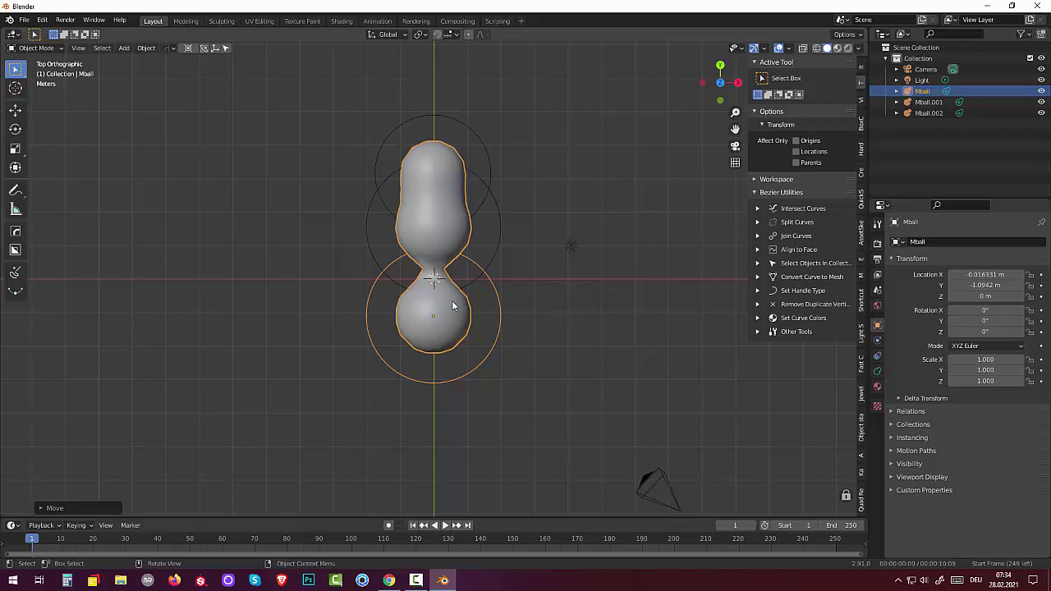
key("shift+a")
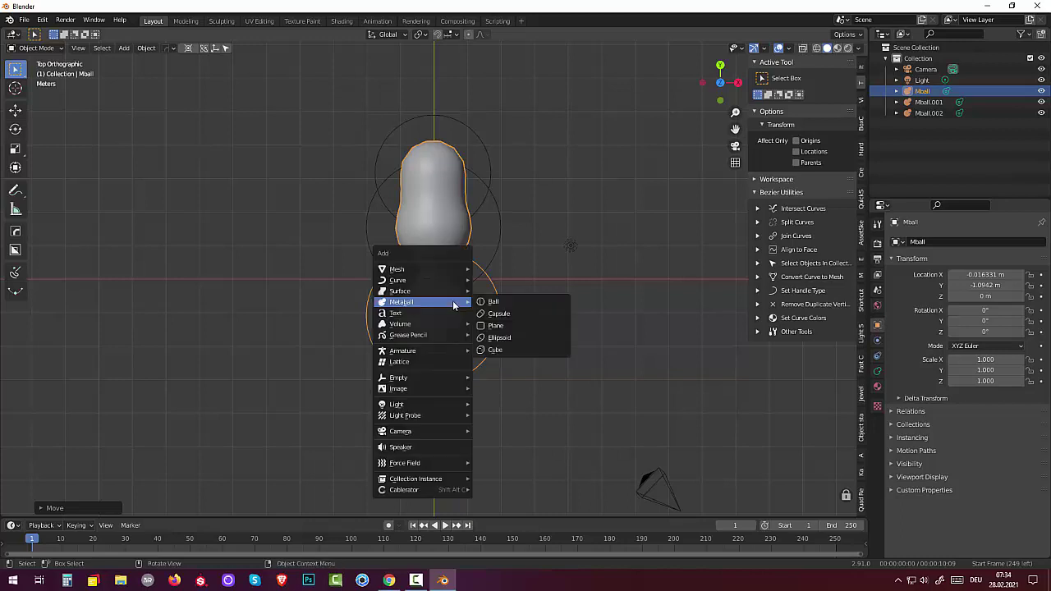
Step: Add a fourth metaball Ball, Mball.003, at the origin and select all four metaballs
left_click(481, 303)
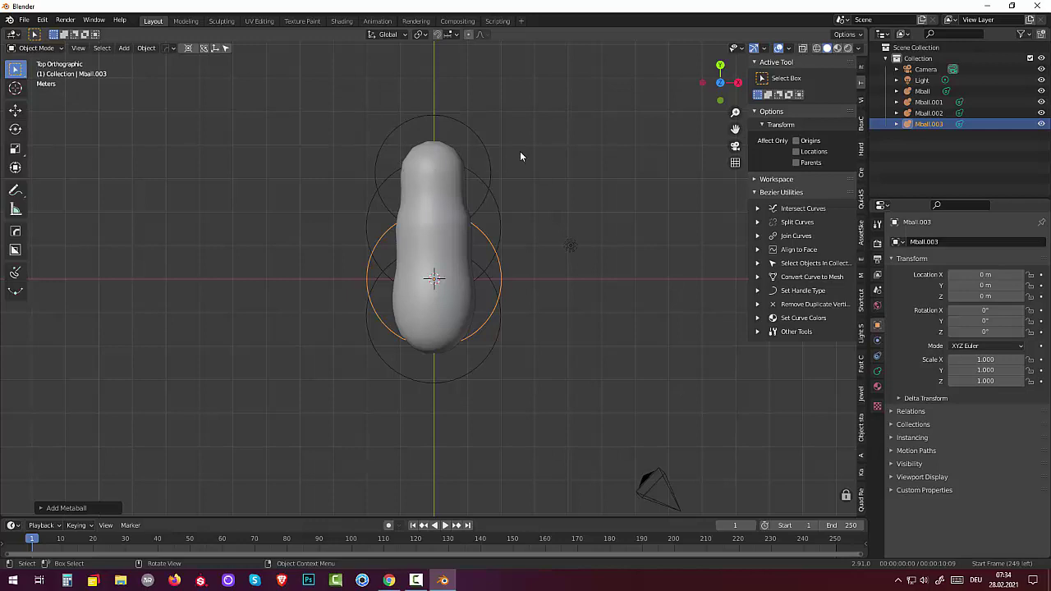
left_click_drag(540, 108, 336, 391)
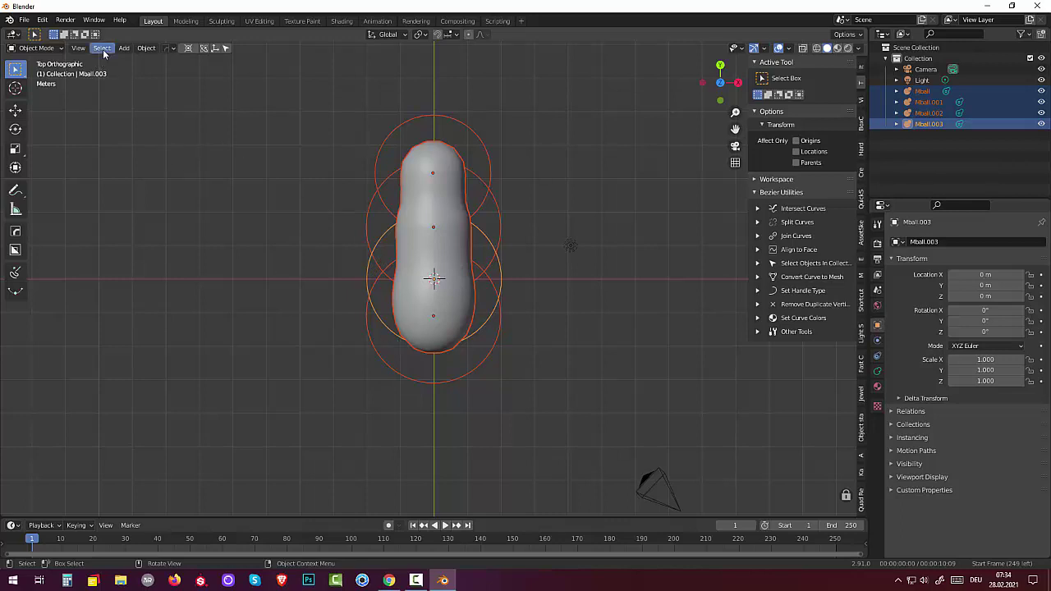
Step: Convert the four metaballs into a single mesh object, Mball.004
left_click(146, 49)
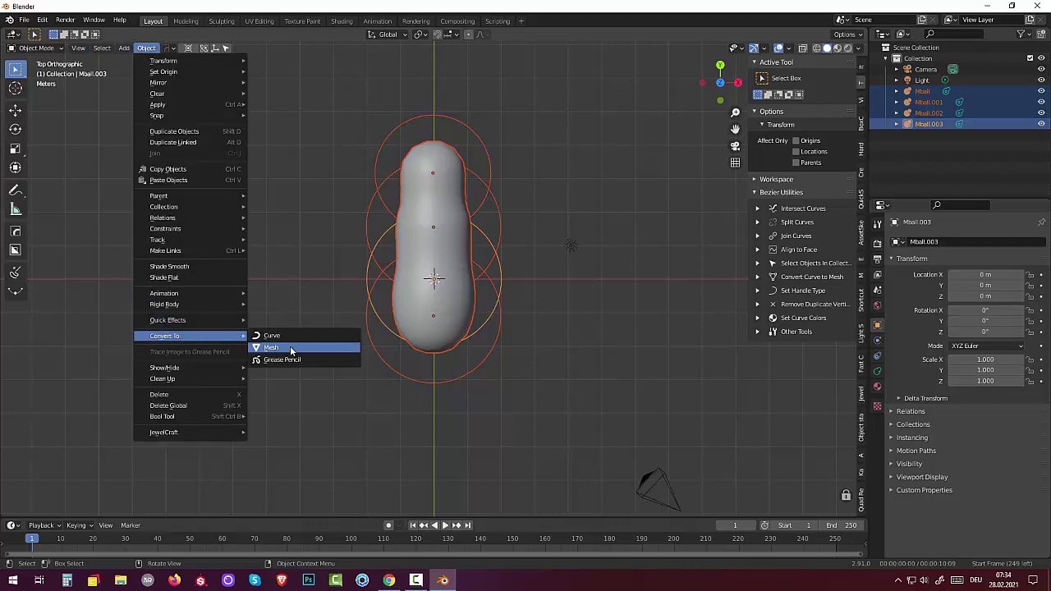
left_click(291, 351)
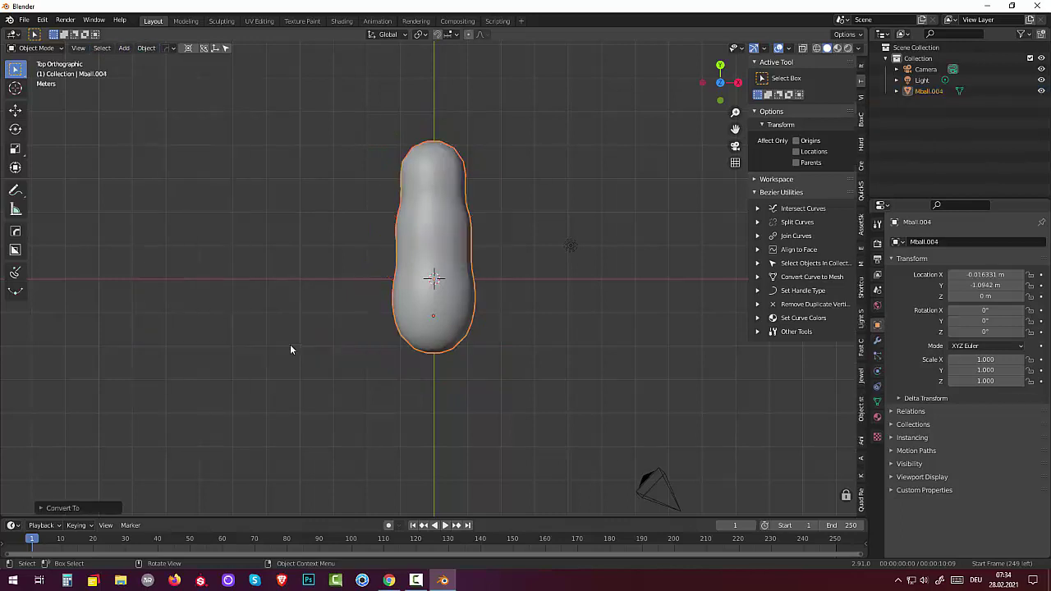
left_click(107, 49)
Step: Place the 3D cursor near the body's lower end, then return to box selection
left_click(14, 87)
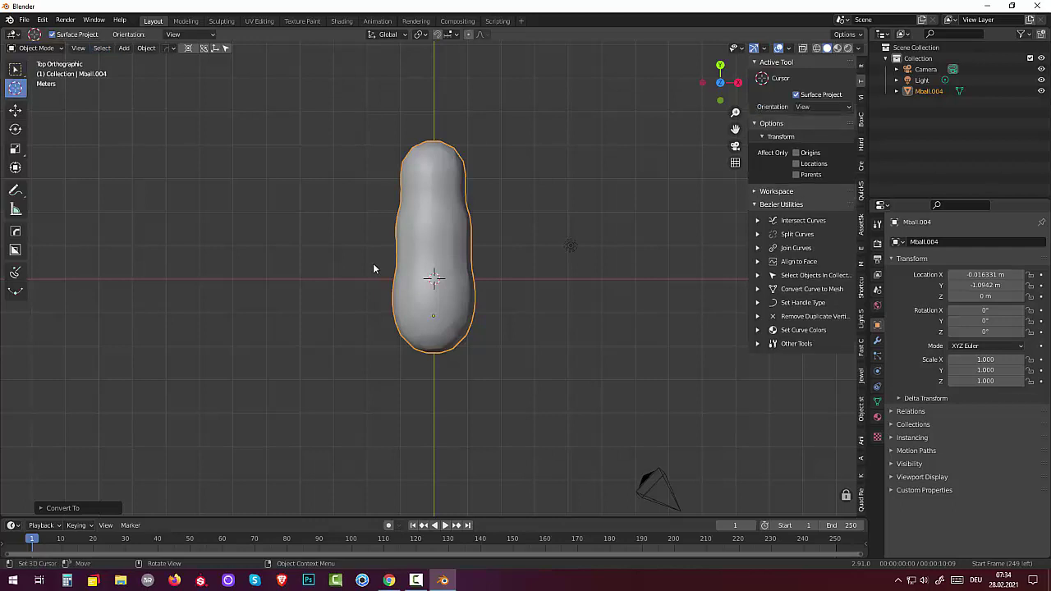
left_click(433, 328)
left_click(18, 71)
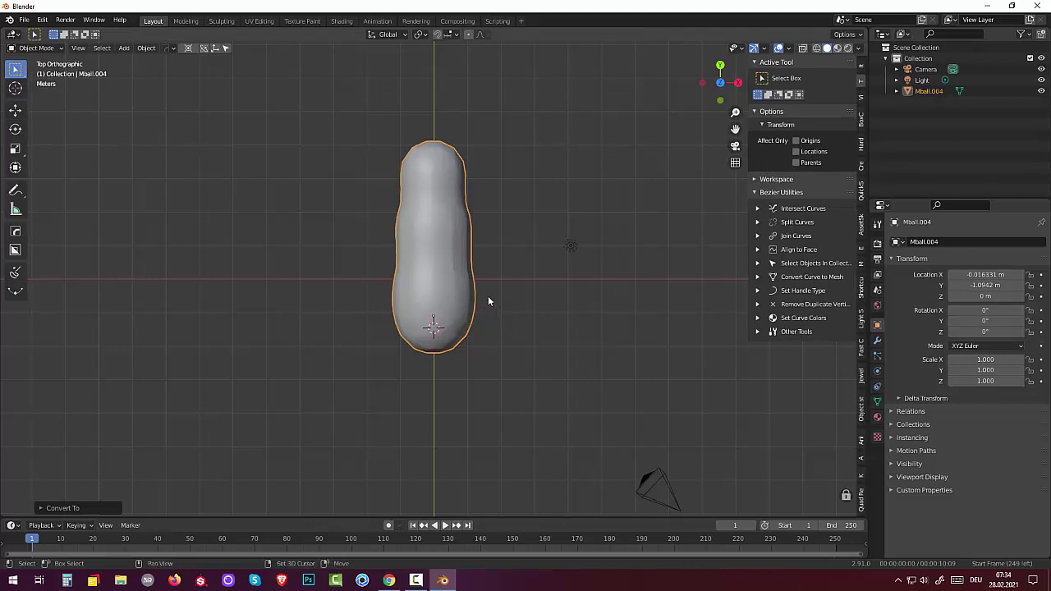
Step: Duplicate the body to the right and left, tilting the copies −5.68° and 9.18°
key("shift+d")
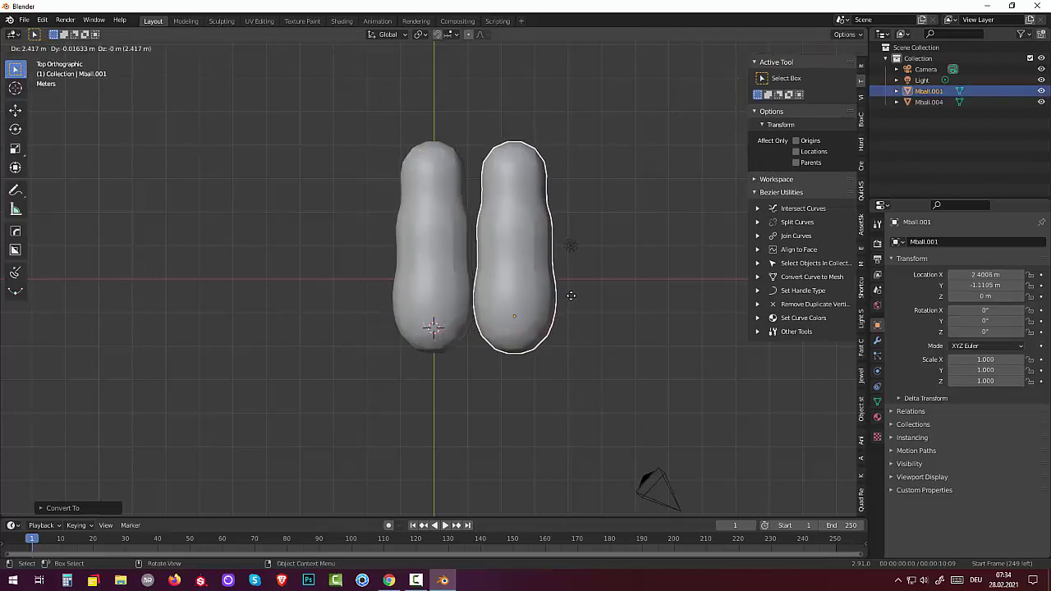
left_click(574, 303)
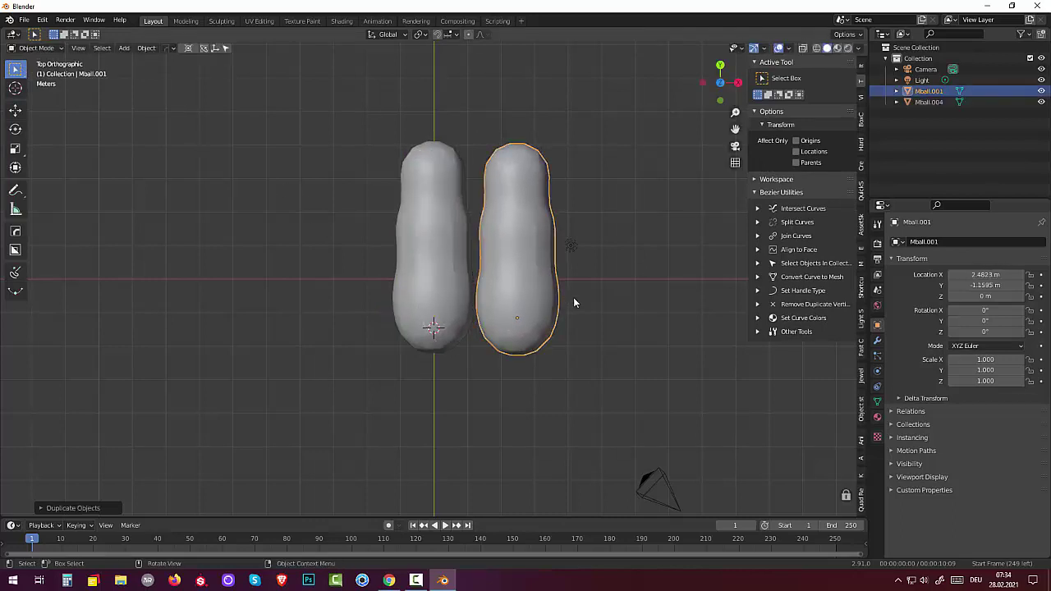
key("r")
left_click(629, 322)
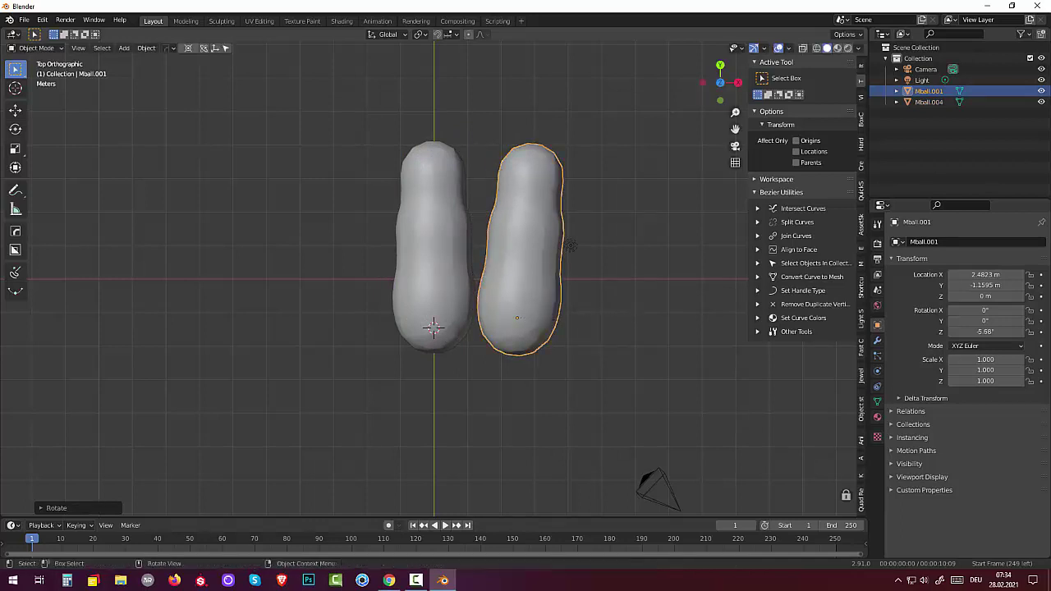
left_click(447, 313)
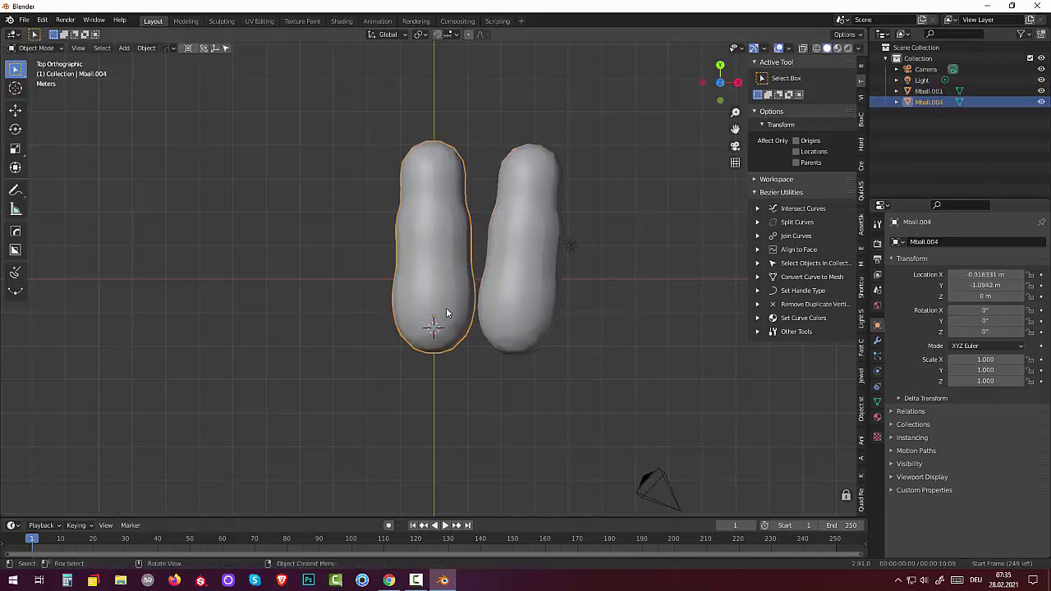
key("shift+d")
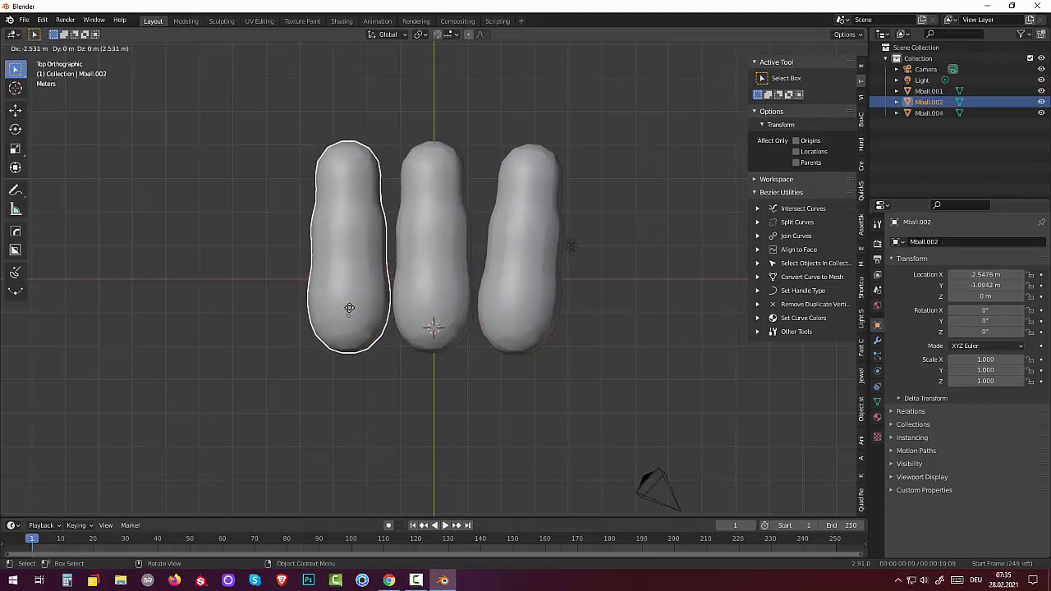
left_click(366, 317)
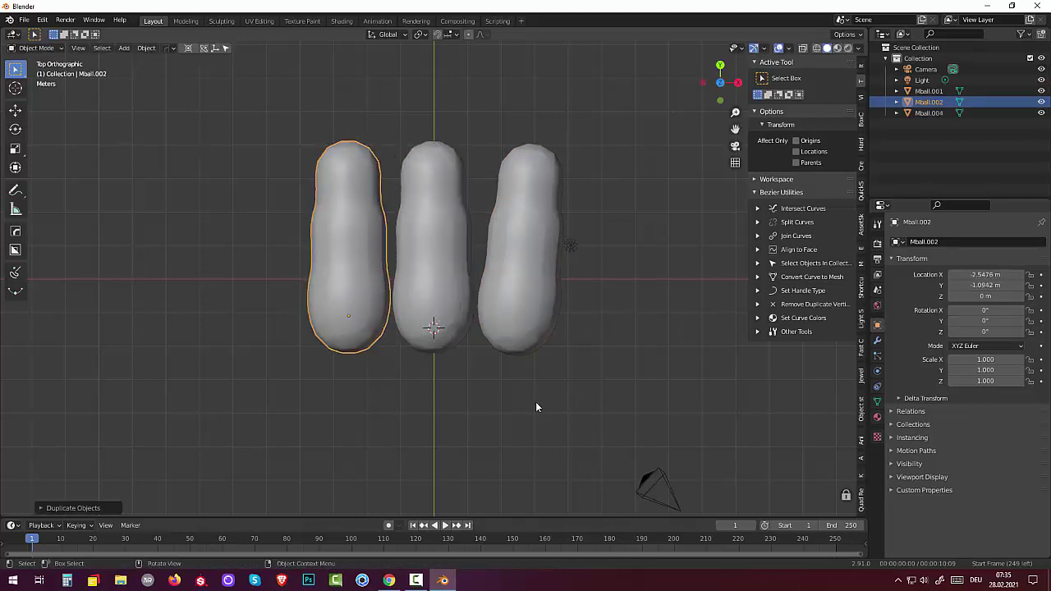
key("r")
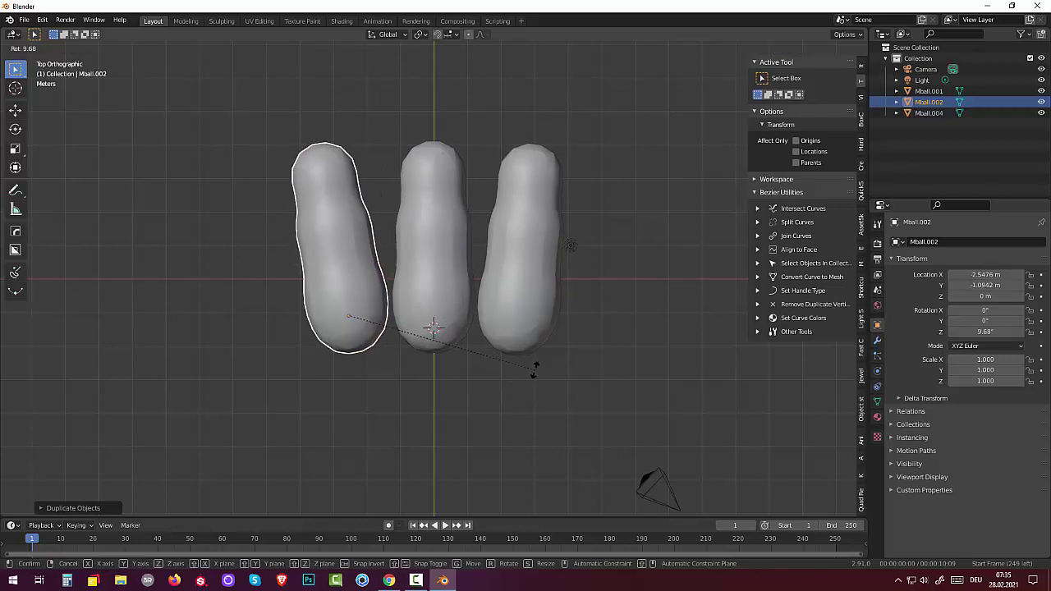
left_click(547, 367)
Step: Shrink the left finger to 0.841 scale and the right finger to 0.918
key("a")
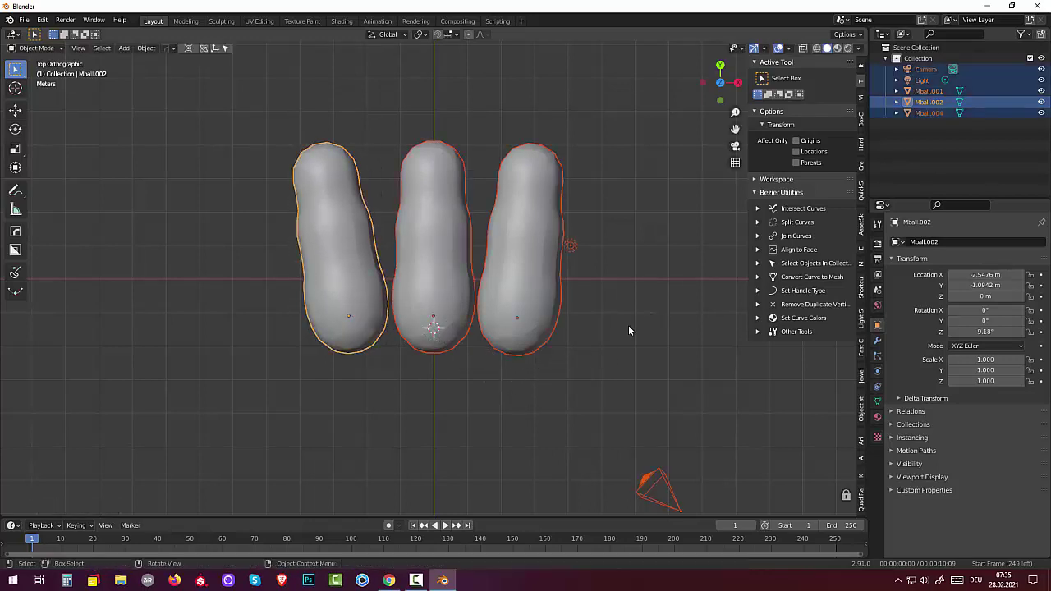
key("alt+a")
left_click(318, 276)
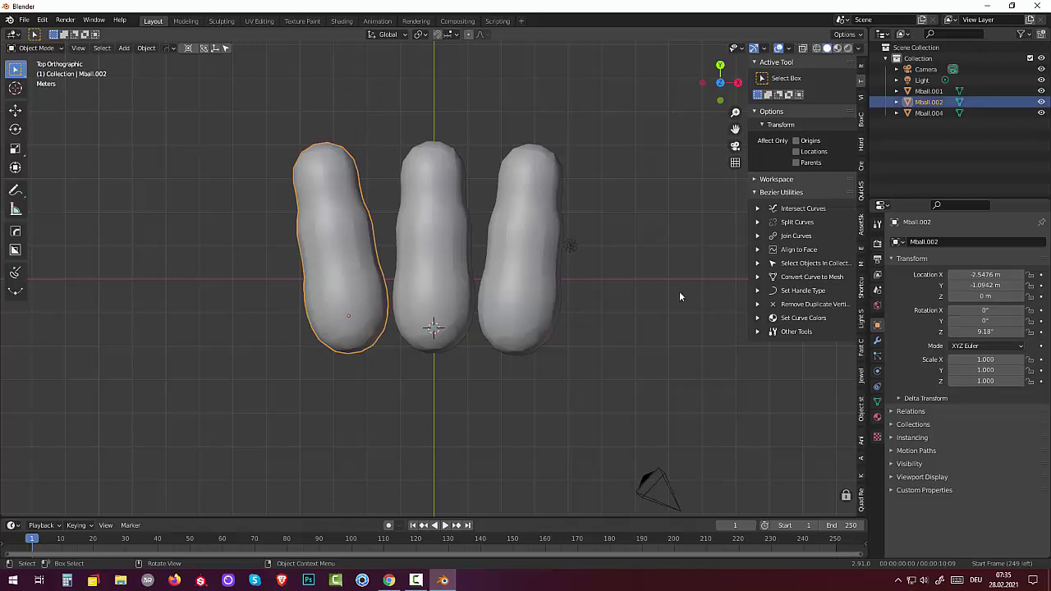
key("s")
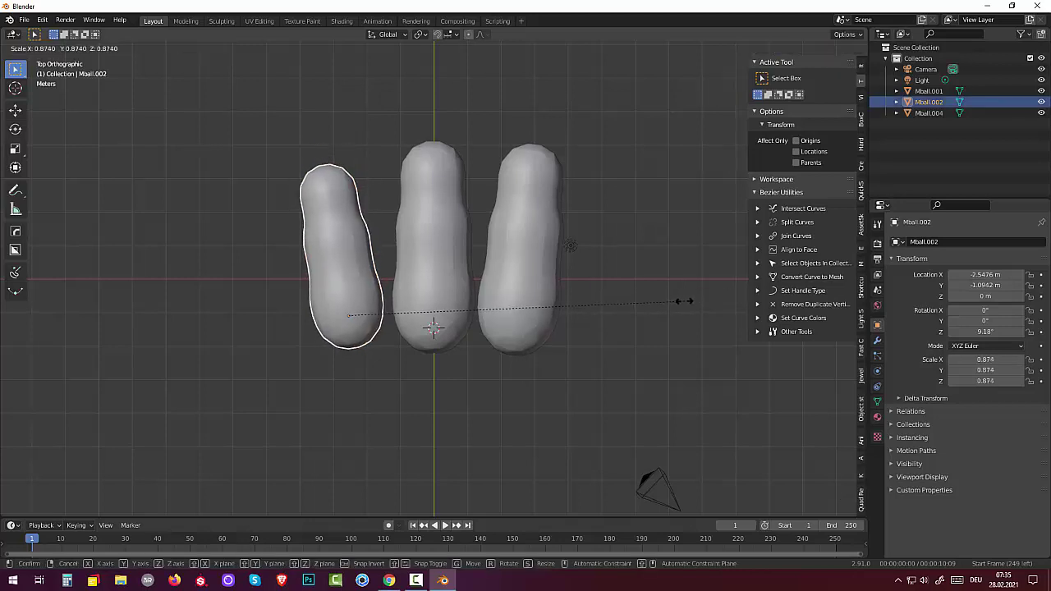
left_click(670, 304)
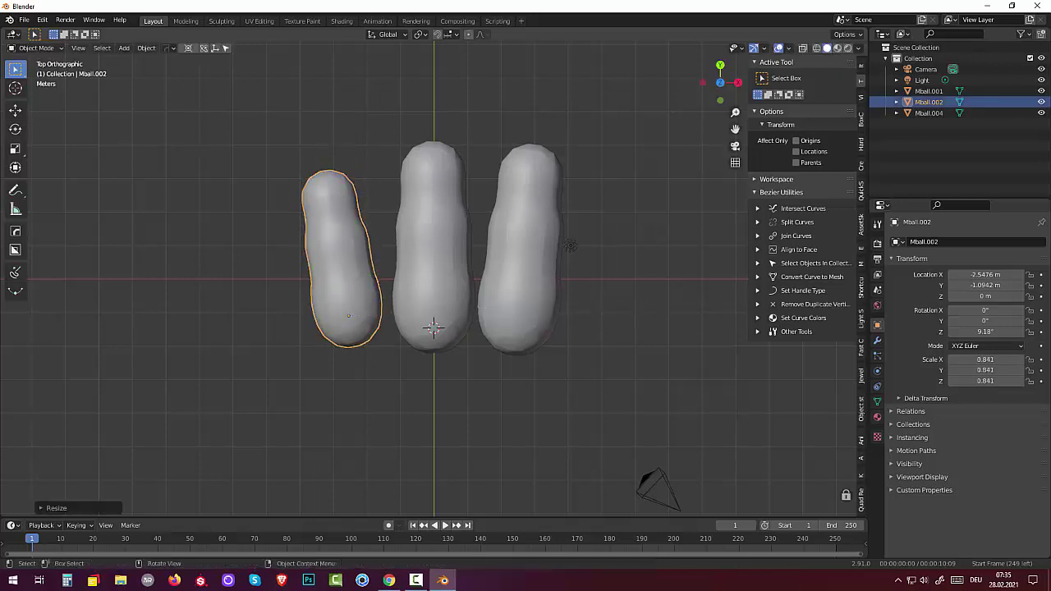
left_click(425, 223)
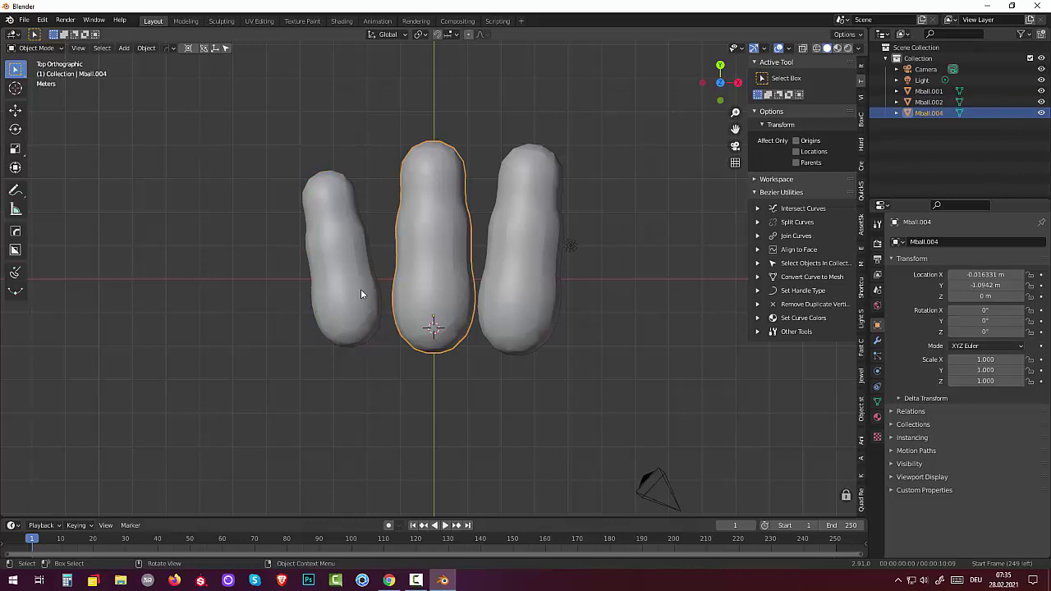
left_click(502, 267)
key("s")
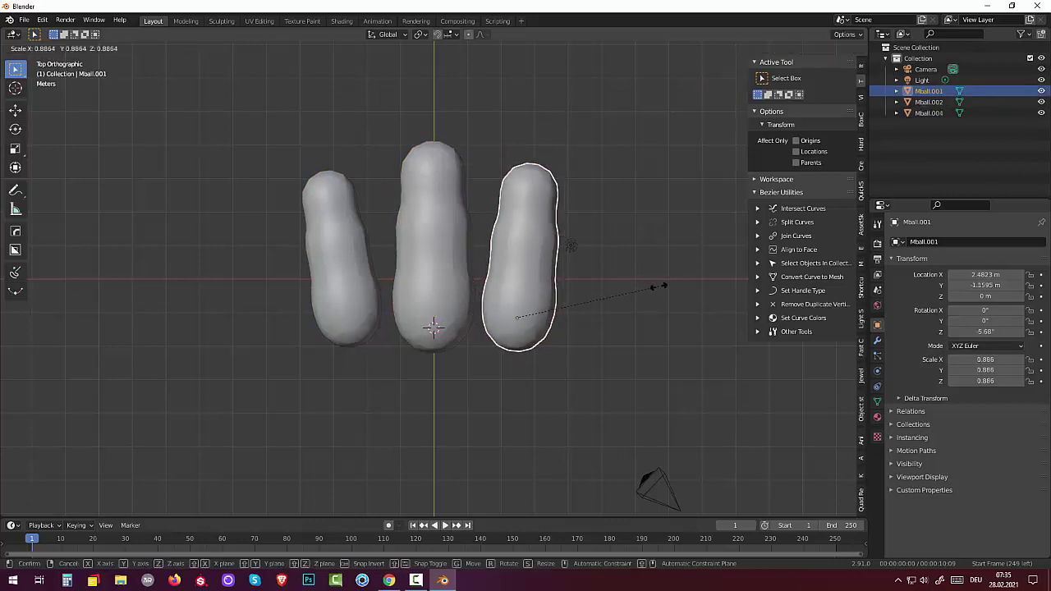
left_click(661, 285)
scroll(656, 291, "down", 2)
scroll(656, 291, "down", 3)
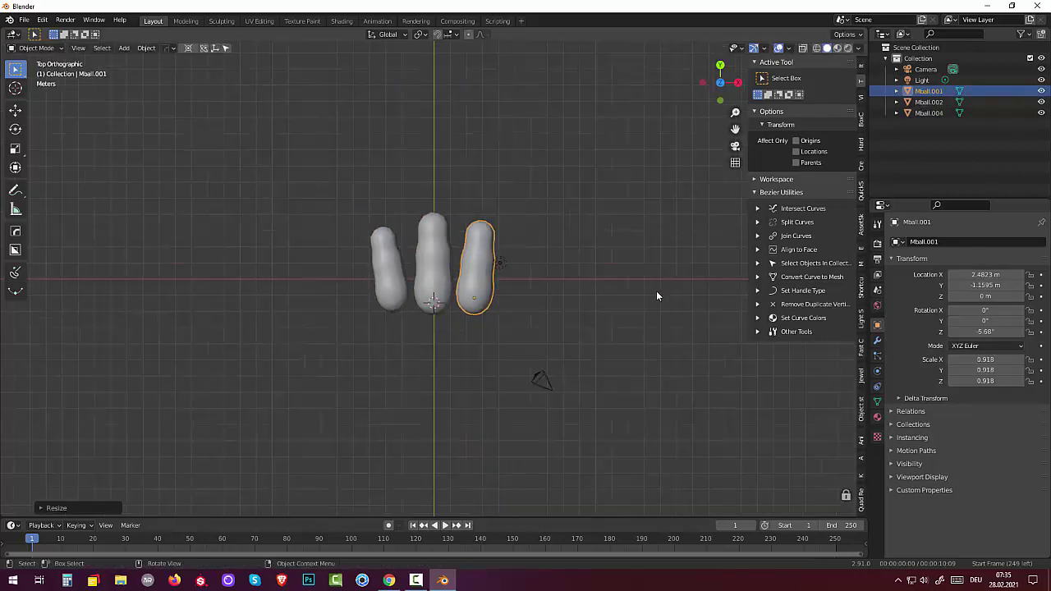
middle_click_drag(656, 290, 665, 291)
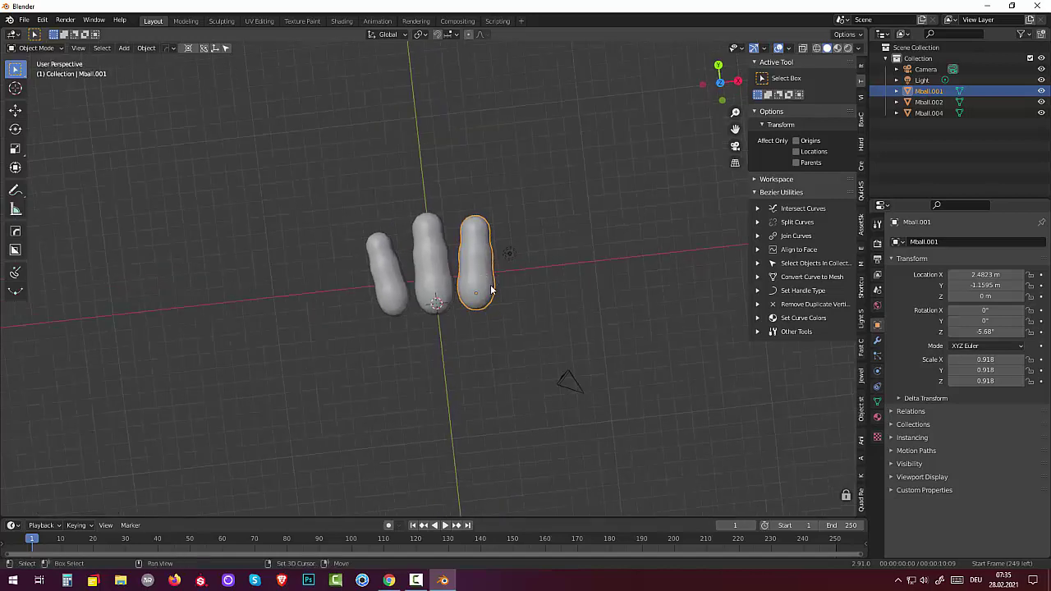
Step: Duplicate the right finger below the others as a thumb, tilted about −41.8°
key("shift+d")
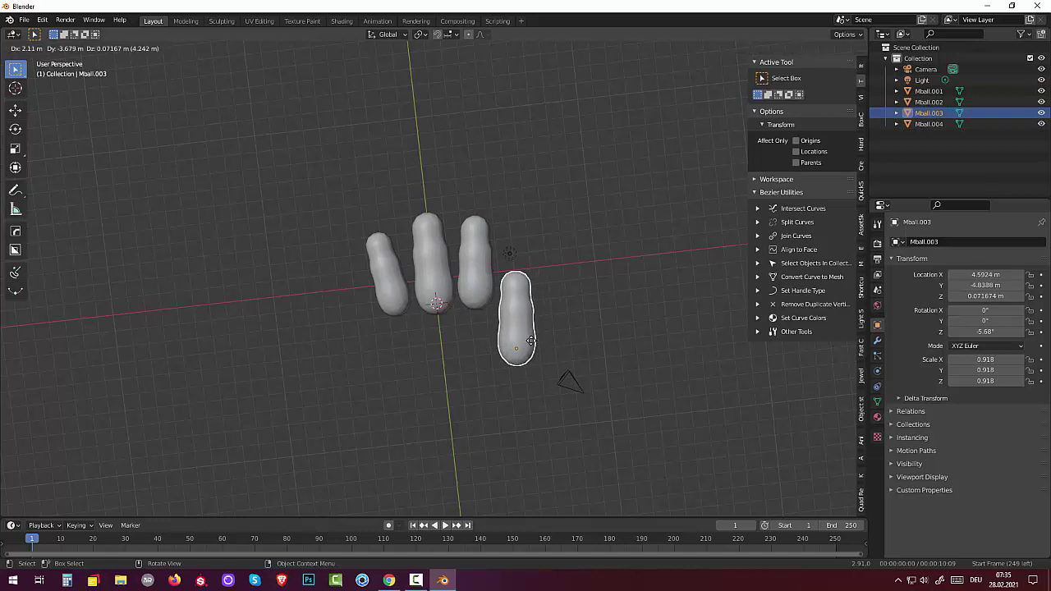
left_click(529, 341)
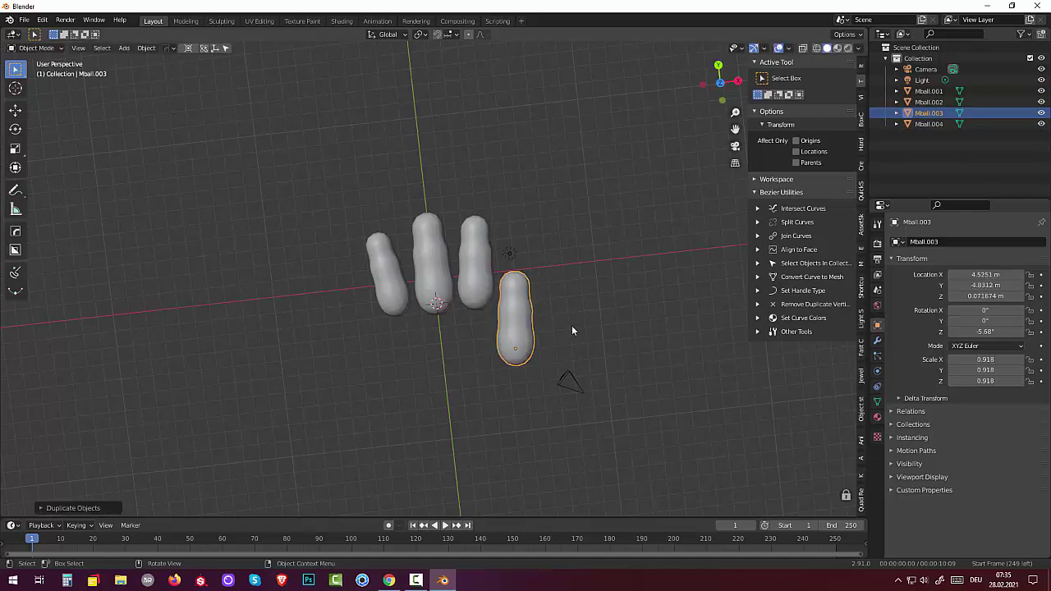
key("r")
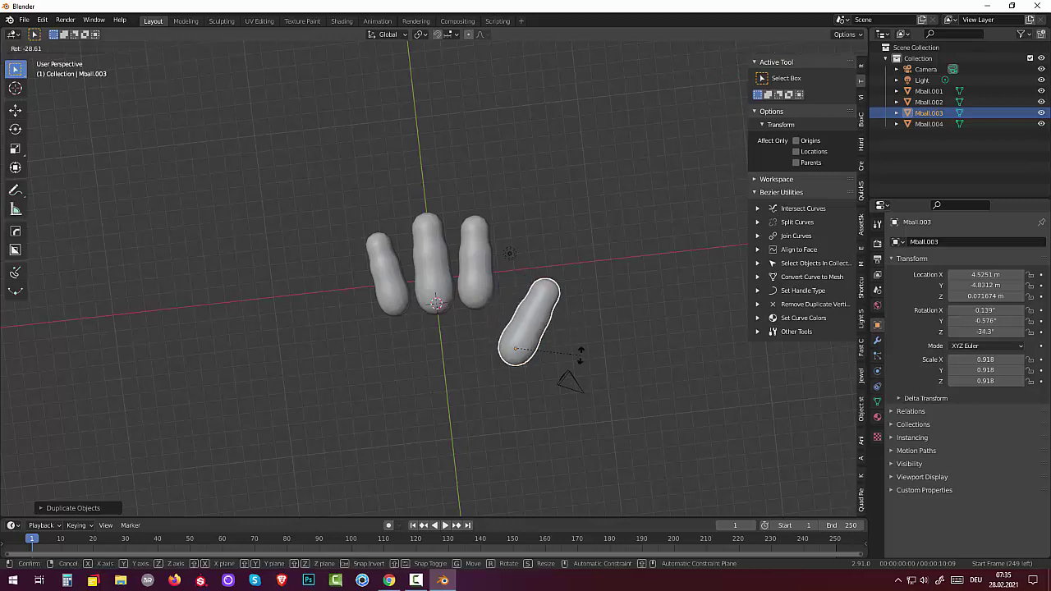
left_click(556, 362)
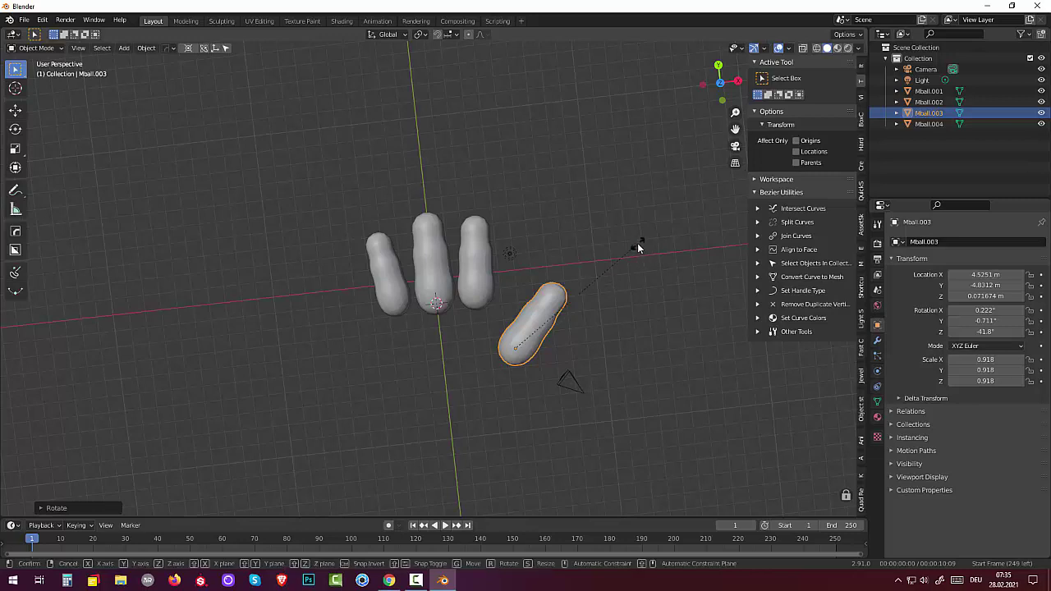
Step: Shorten the thumb to 0.744 along its local Y axis and deselect it
key("s")
key("y")
key("y")
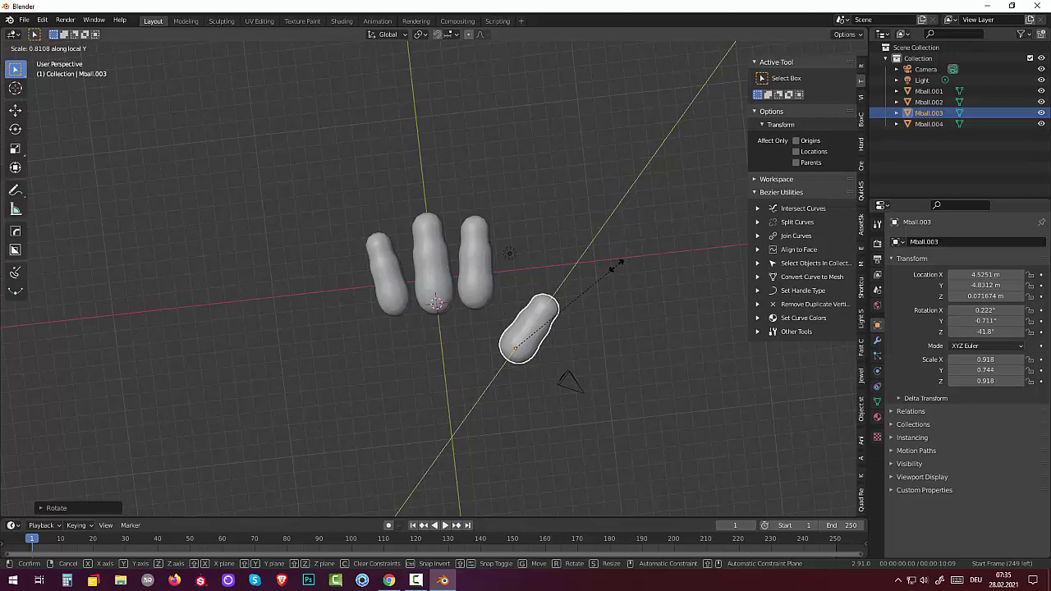
left_click(616, 264)
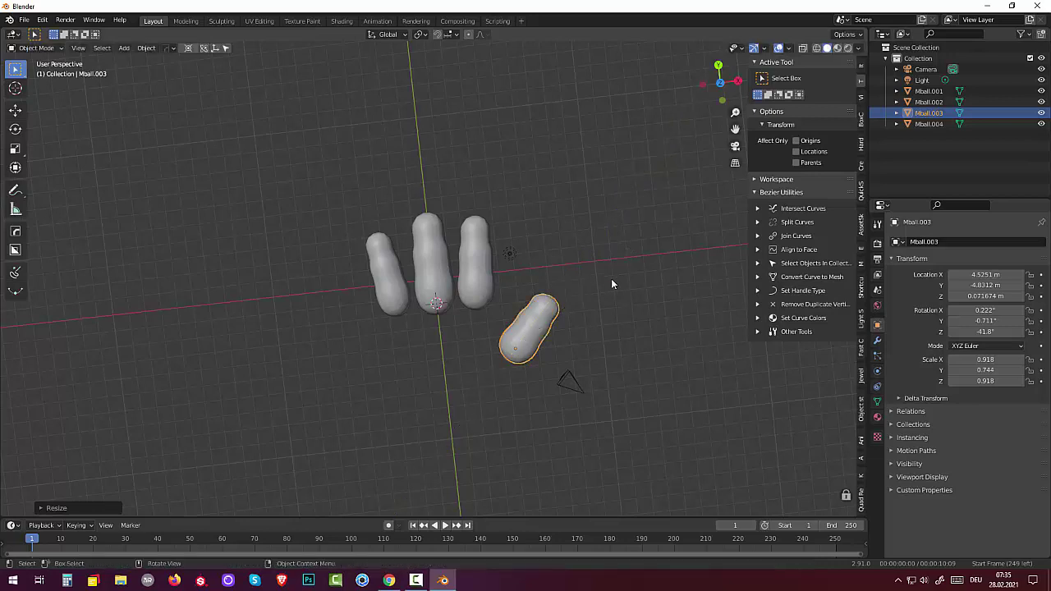
scroll(611, 278, "down", 2)
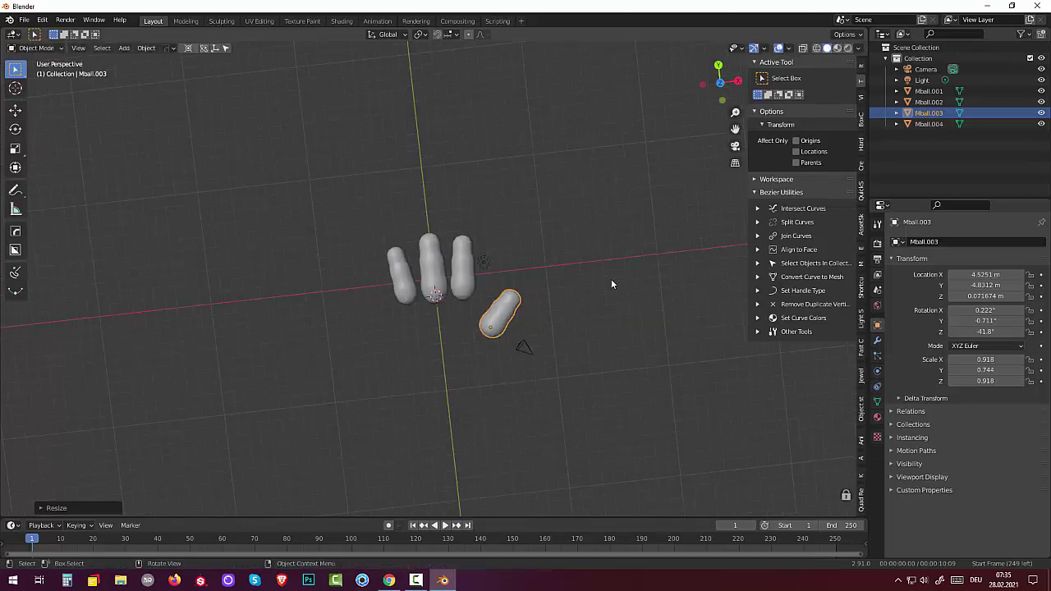
left_click(592, 320)
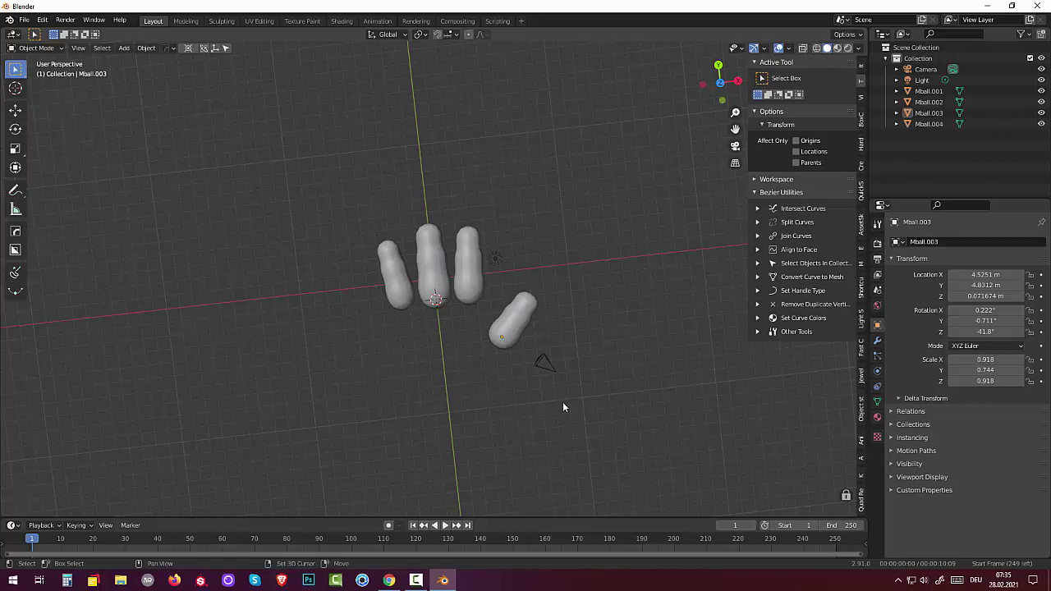
key("shift+a")
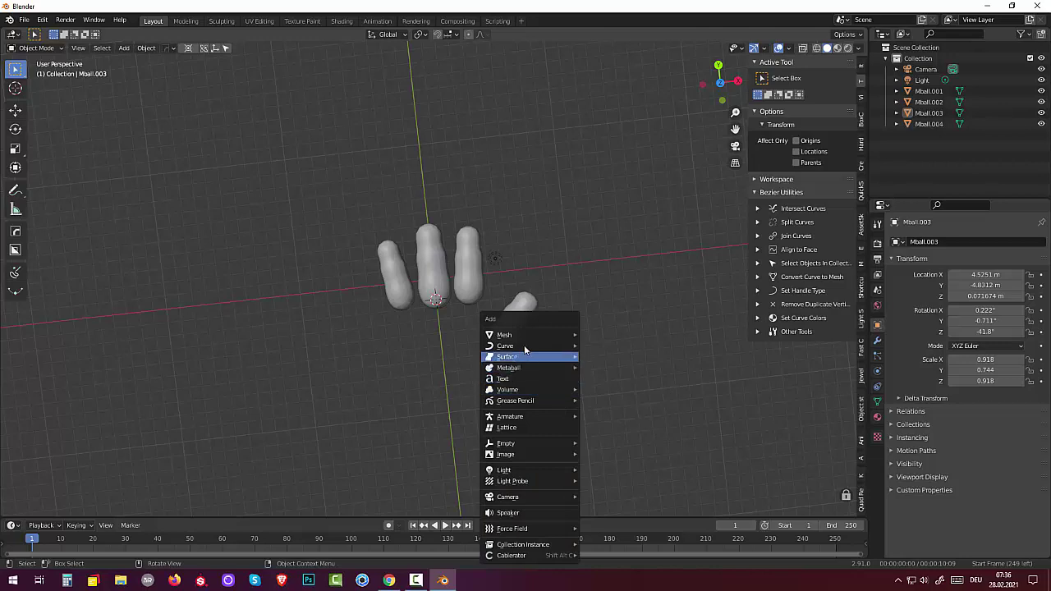
mouse_move(509, 367)
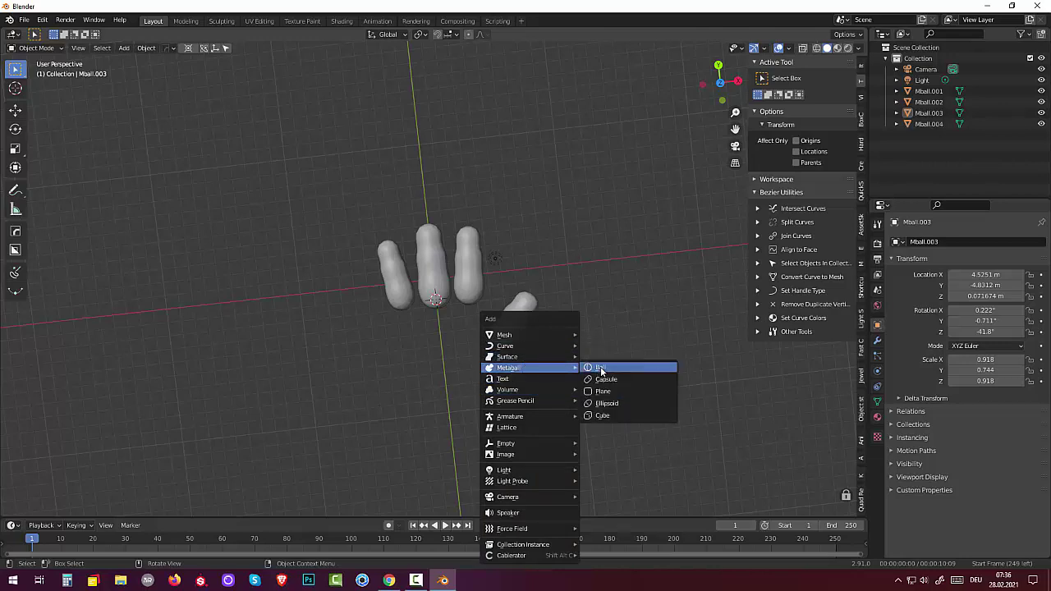
Step: Add a new metaball Ball and enlarge it to about 2.8 scale
left_click(598, 374)
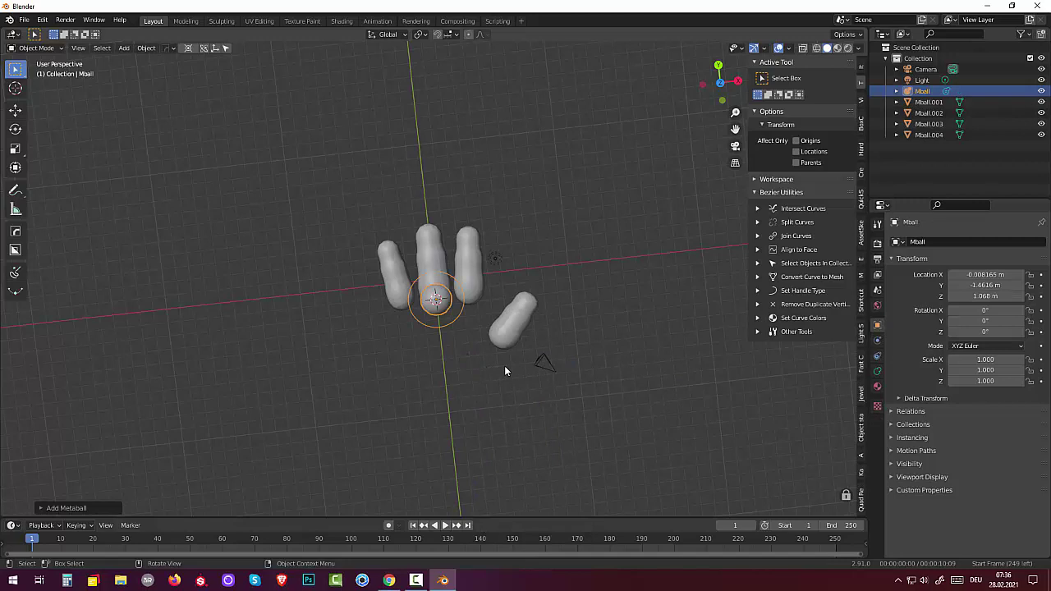
key("s")
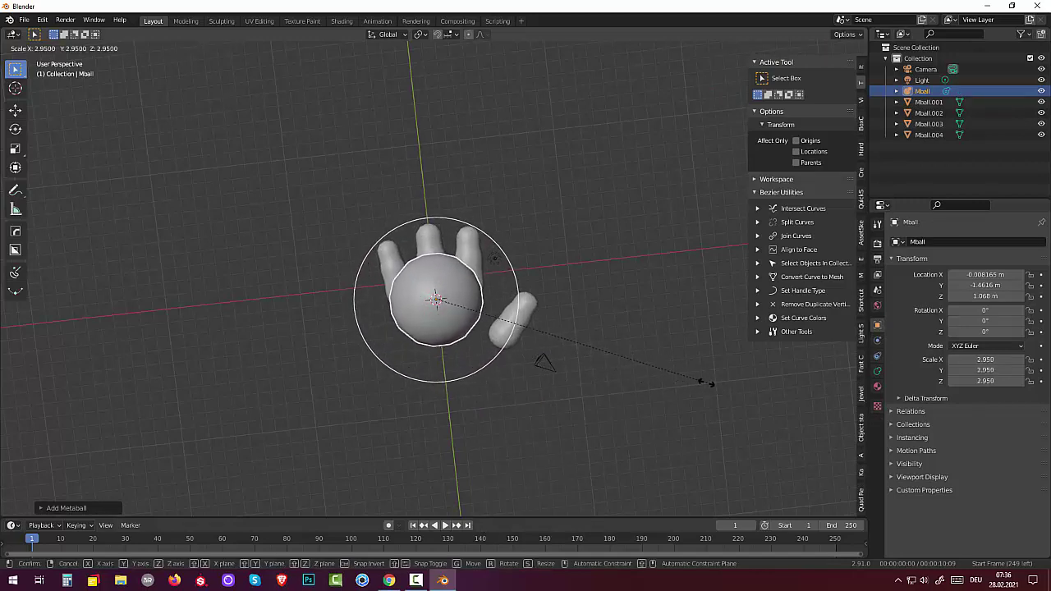
left_click(614, 351)
mouse_move(614, 351)
middle_mouse_down()
mouse_move(456, 270)
mouse_move(514, 269)
mouse_move(488, 287)
middle_mouse_up()
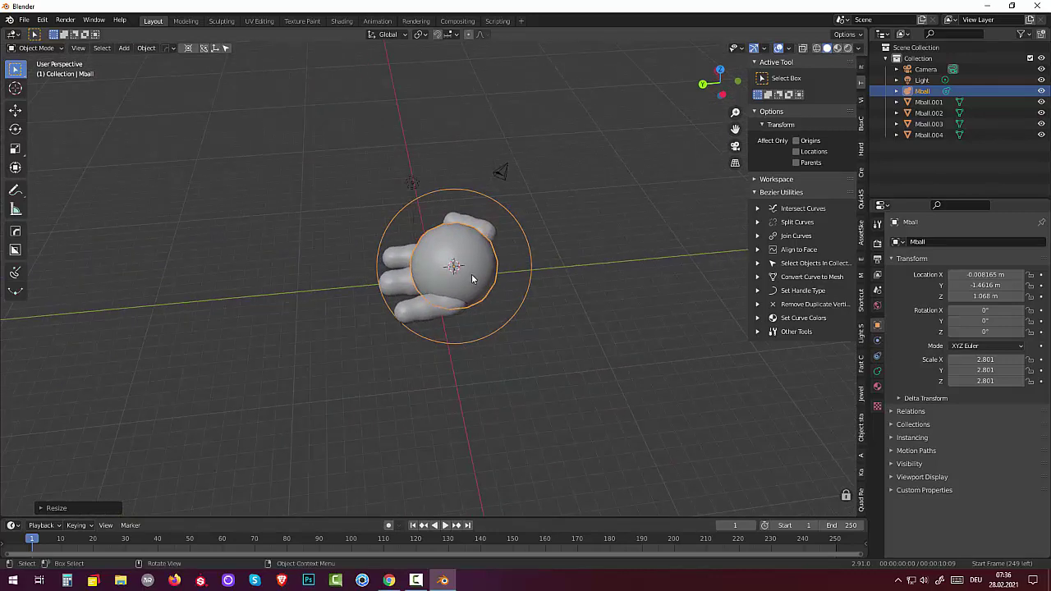
Step: Move the ball under the fingers and flatten it to 1.628 on Z as the palm
key("g")
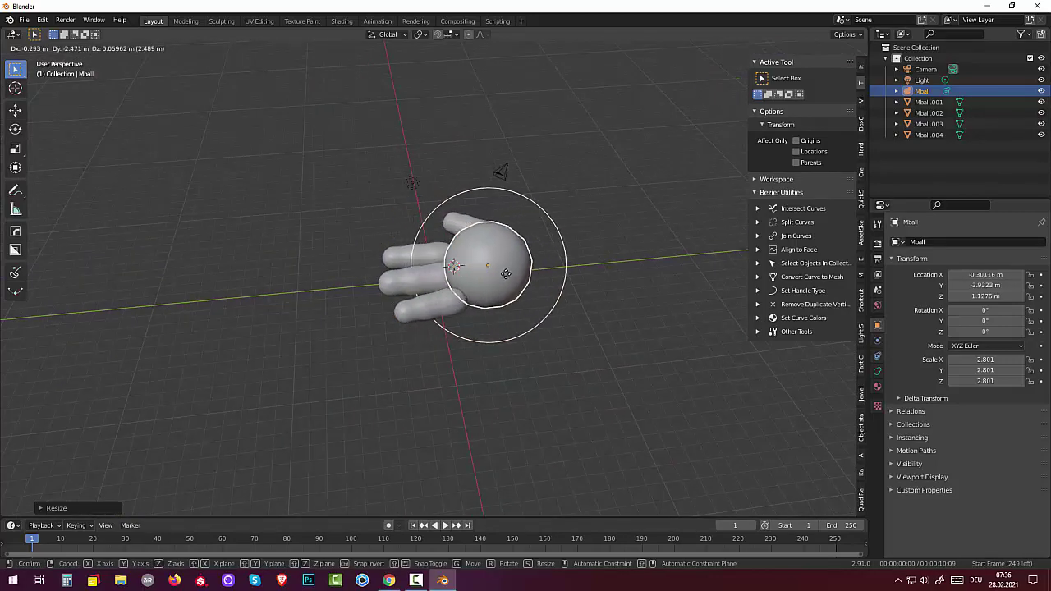
left_click(506, 273)
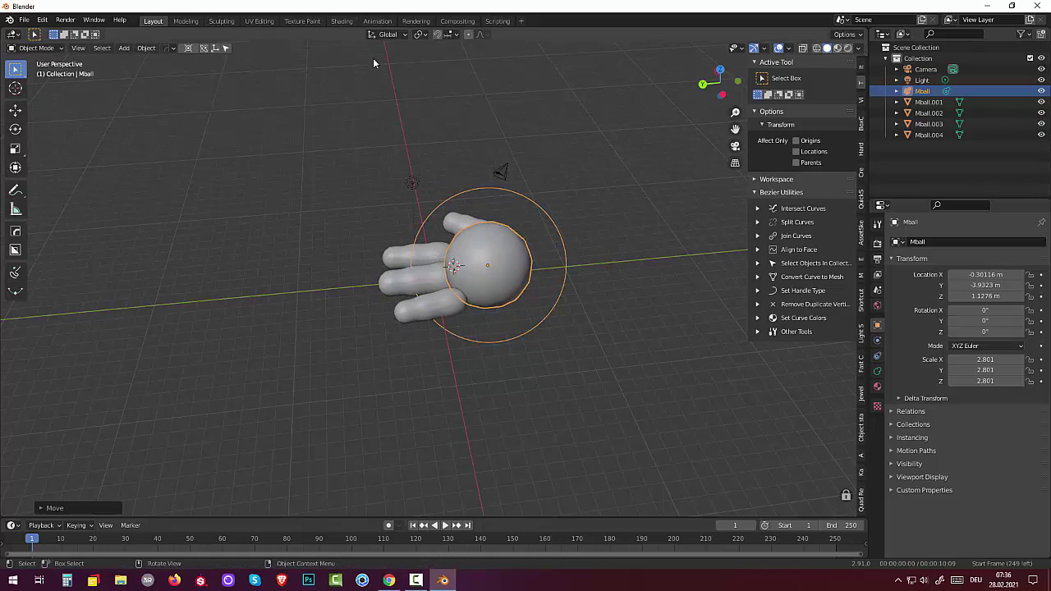
key("s")
key("z")
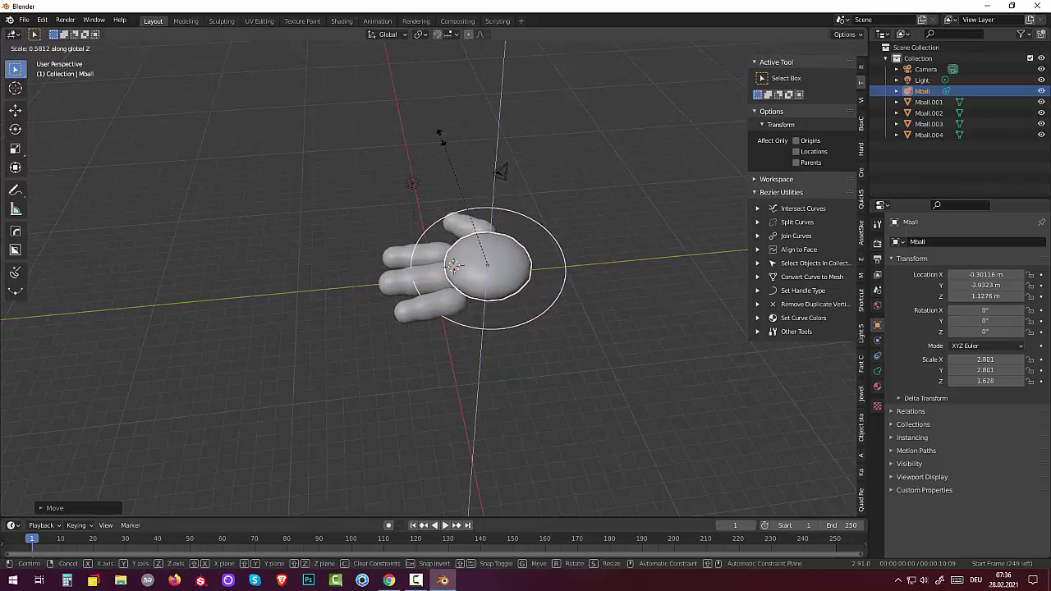
left_click(450, 181)
mouse_move(453, 188)
middle_mouse_down()
mouse_move(411, 273)
mouse_move(335, 220)
middle_mouse_up()
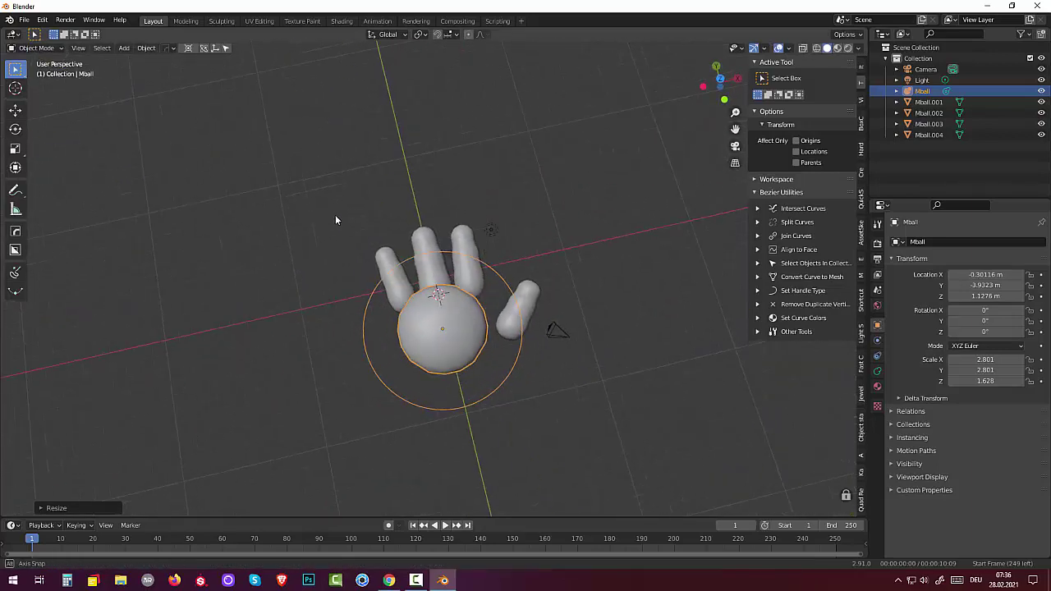
left_click(445, 341)
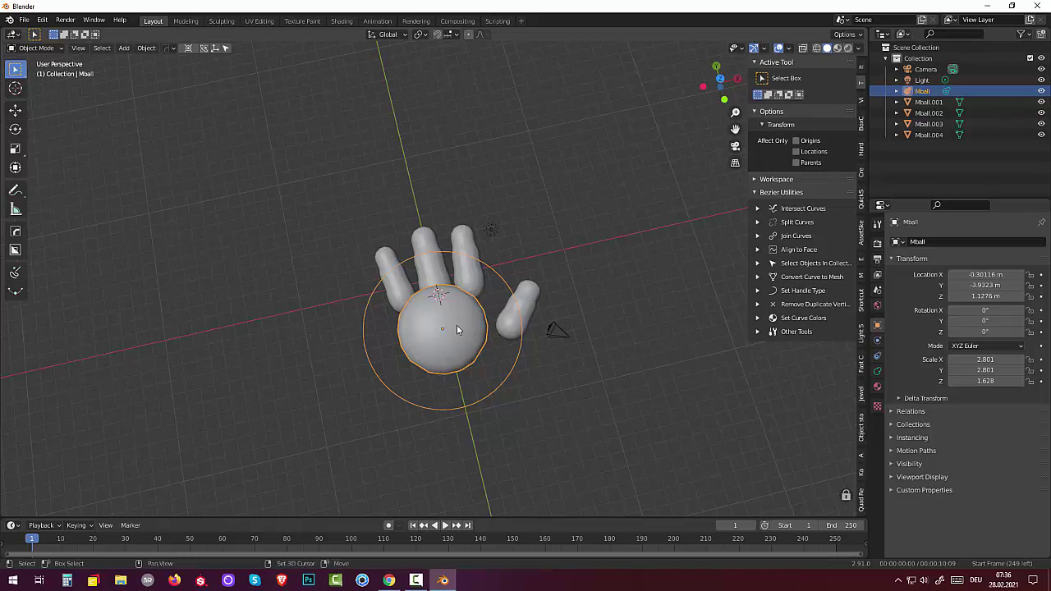
Step: Copy the palm metaball toward the thumb side, shrunk to about 1.7 scale
key("shift+g")
left_click(594, 380)
left_click(465, 357)
key("shift+d")
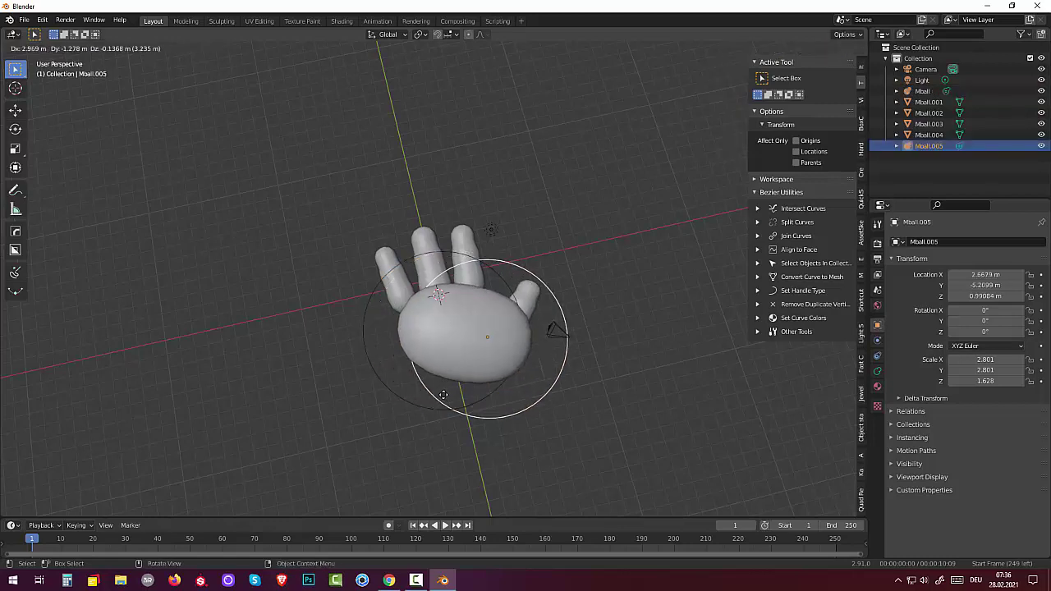
left_click(542, 366)
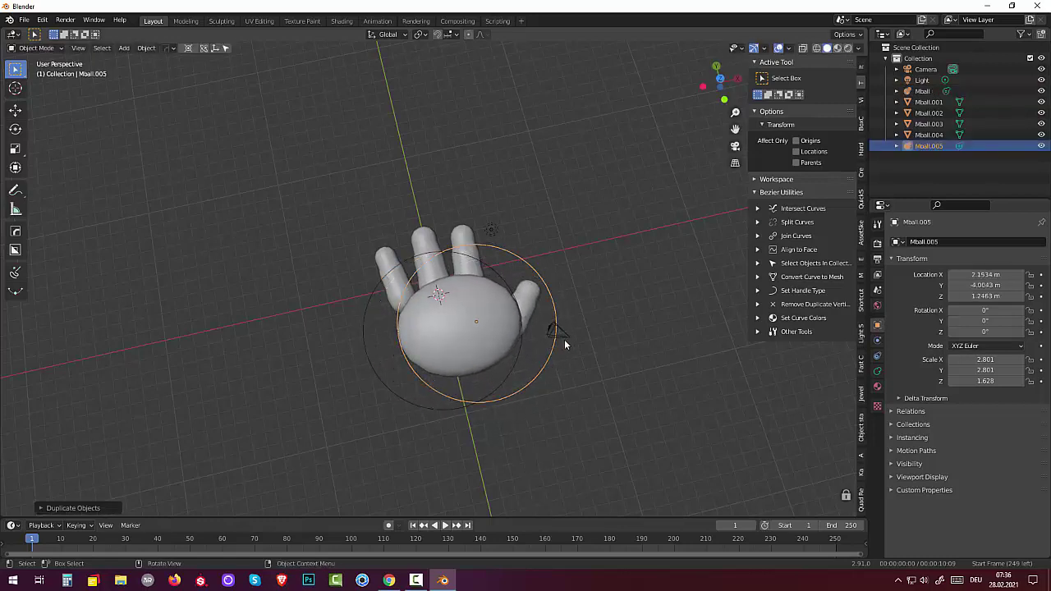
key("s")
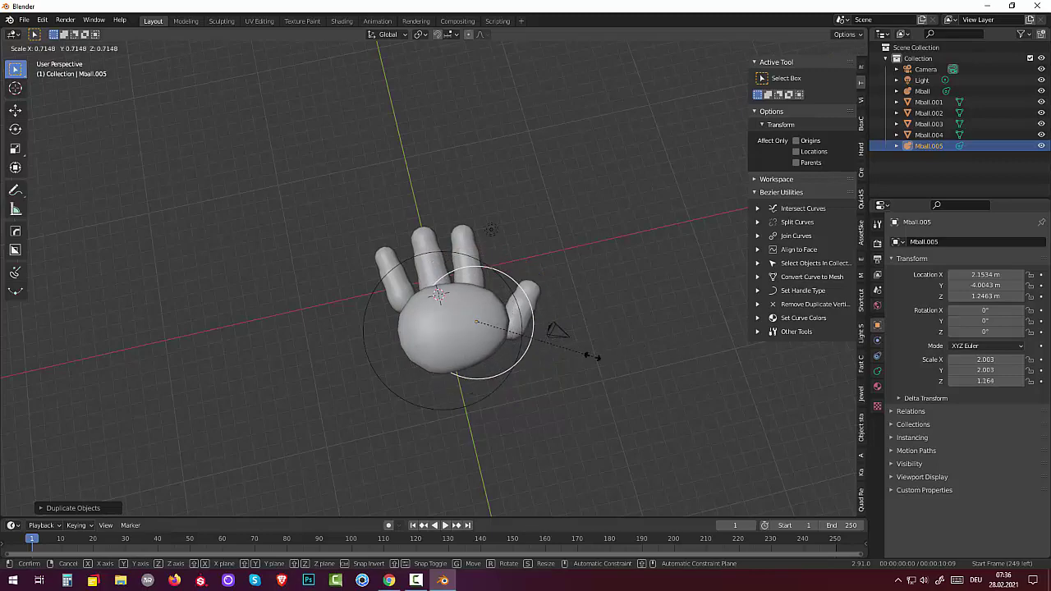
left_click(575, 353)
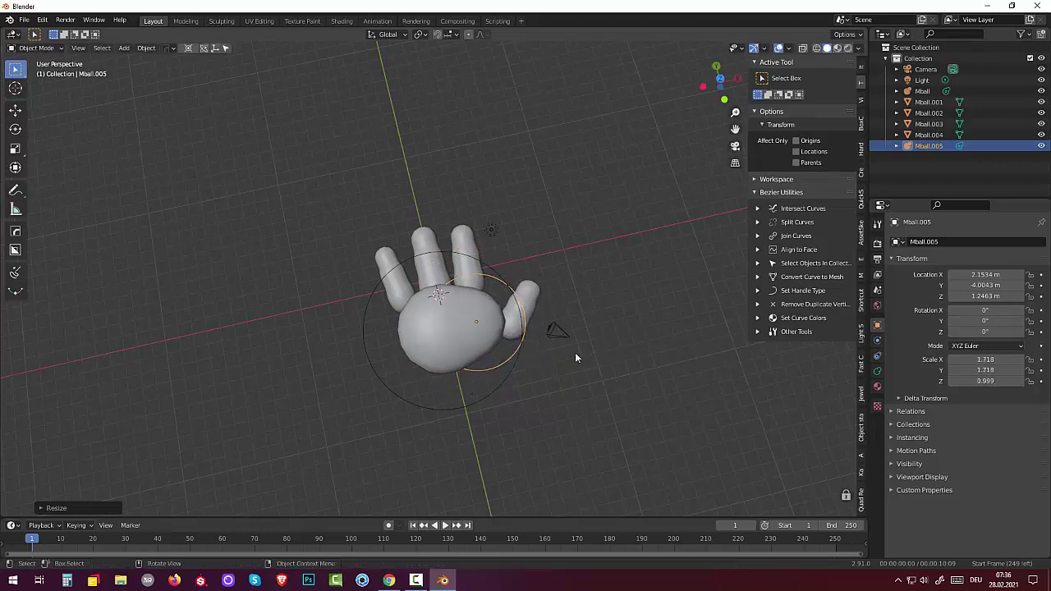
Step: Undo a copy moved 7 m away, then place two palm copies below and lower-left in top view
mouse_move(564, 401)
middle_mouse_down()
mouse_move(507, 302)
mouse_move(541, 277)
mouse_move(603, 427)
mouse_move(610, 382)
mouse_move(595, 382)
middle_mouse_up()
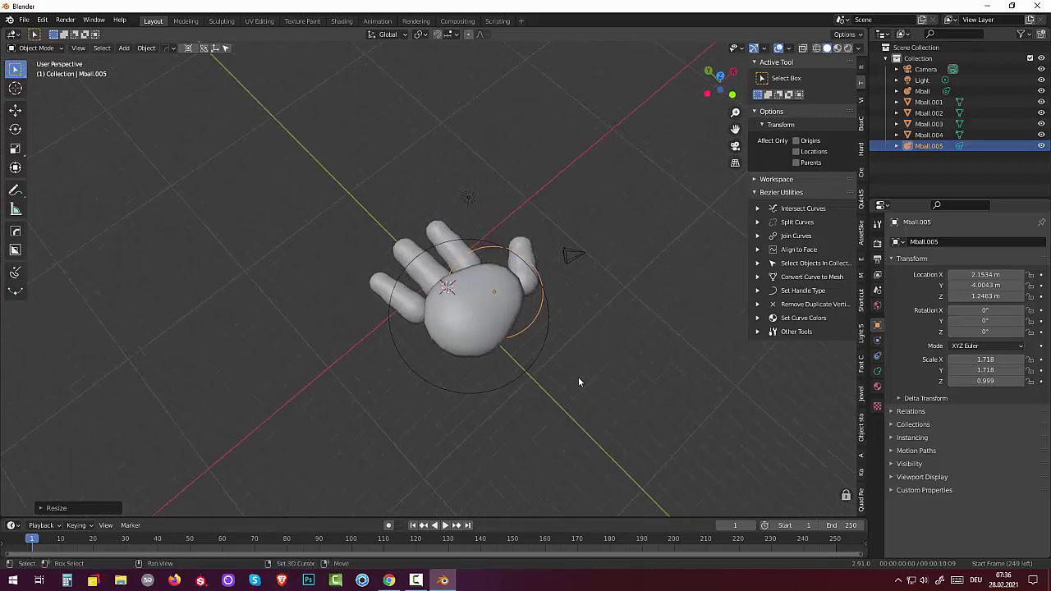
key("shift+d")
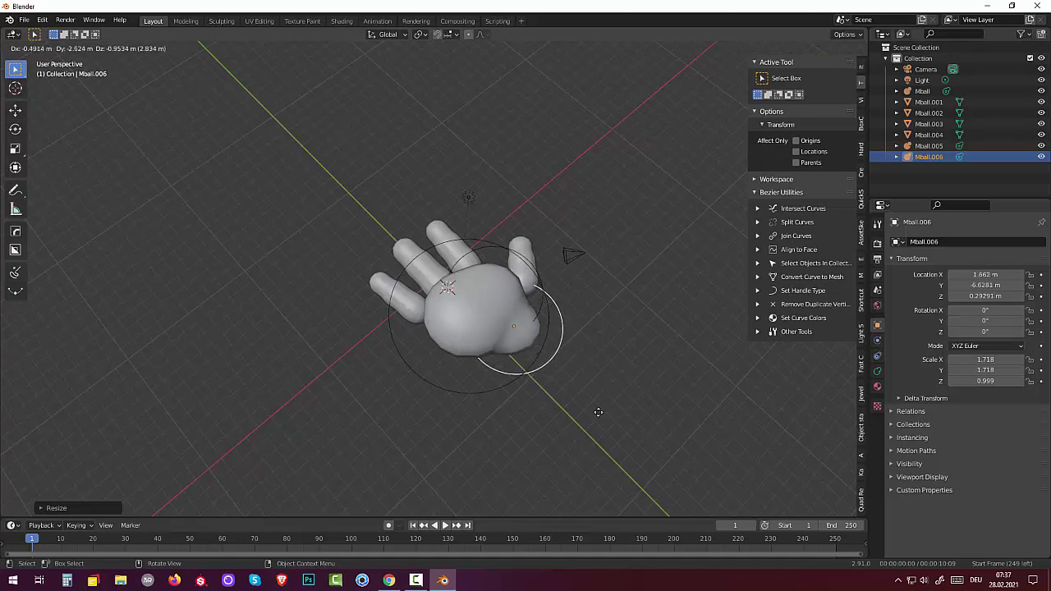
type("7")
key("Return")
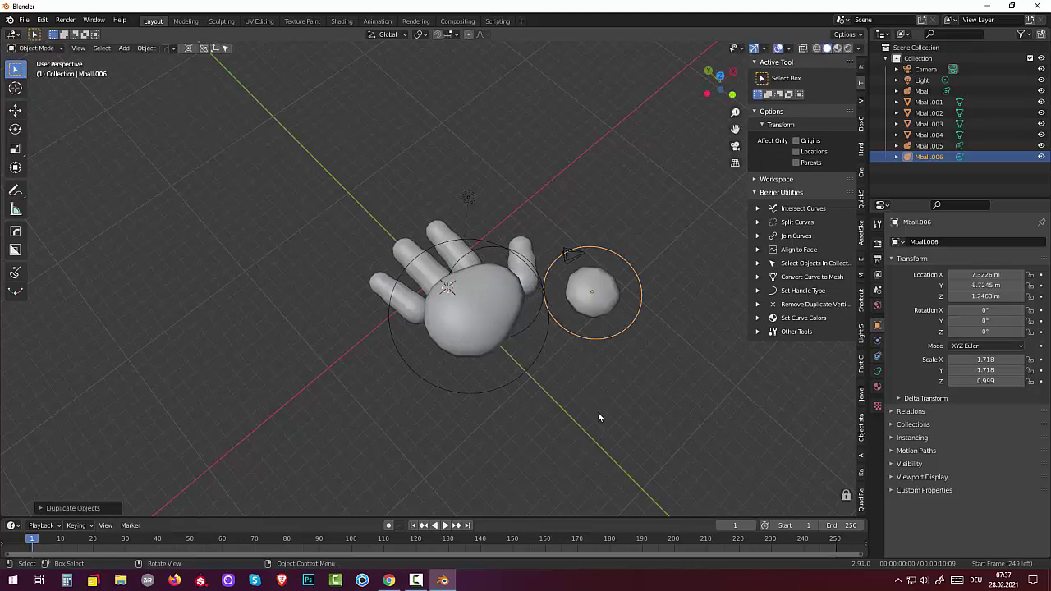
key("ctrl+z")
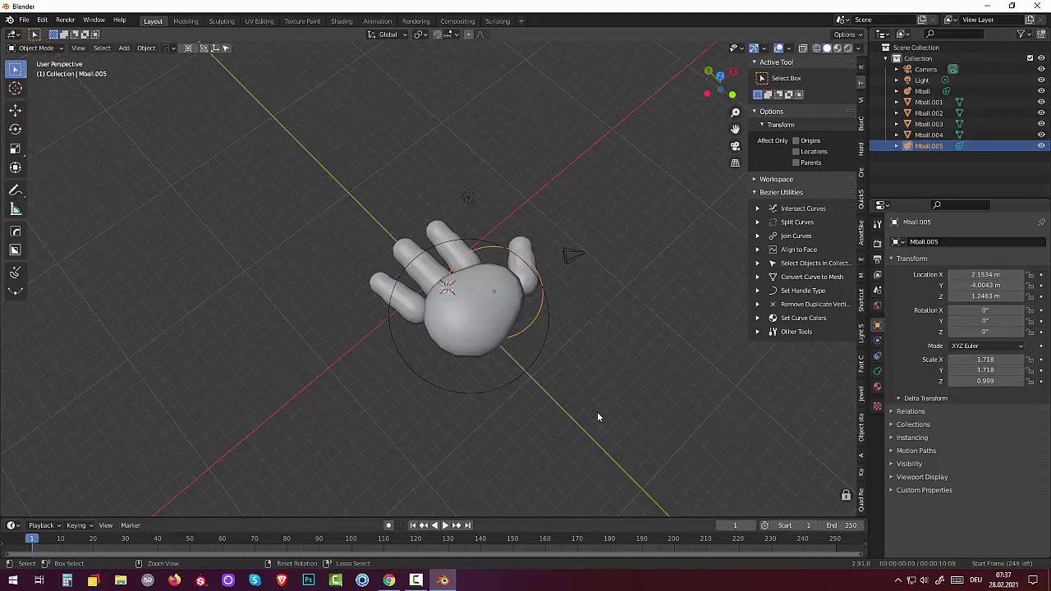
key("KP_7")
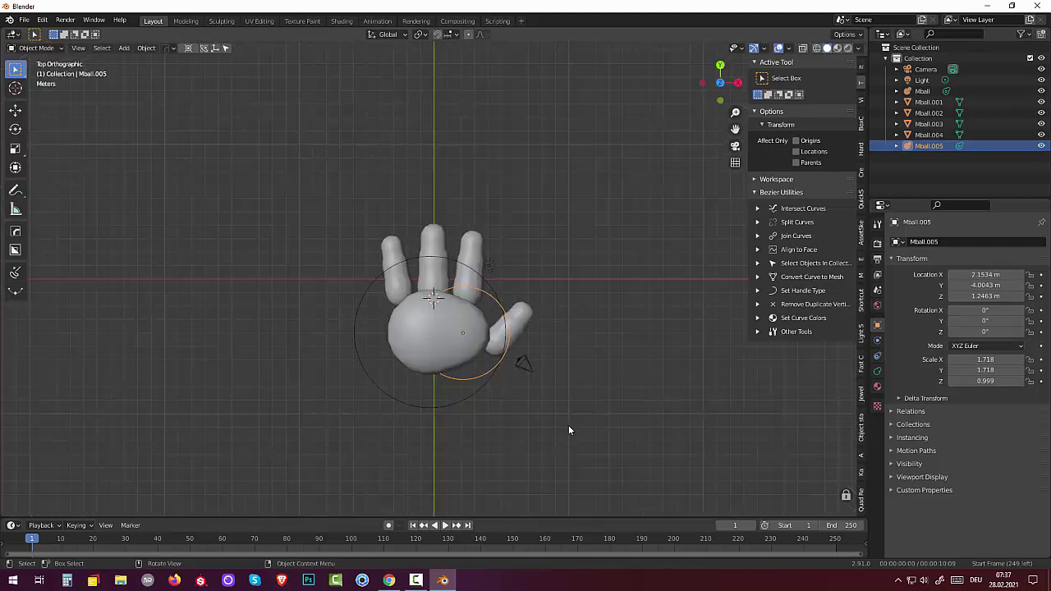
key("shift+d")
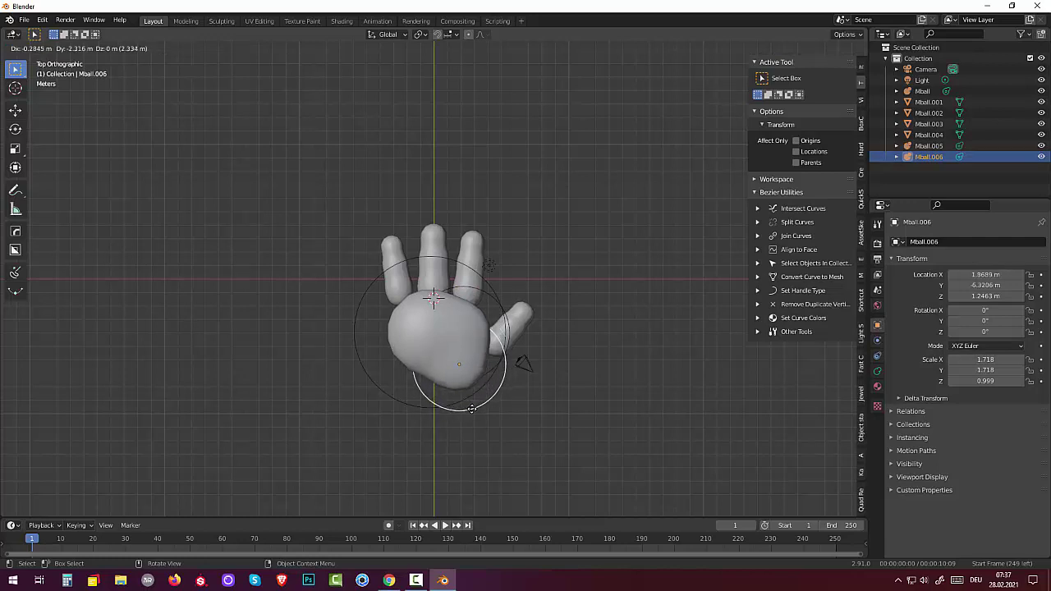
left_click(472, 408)
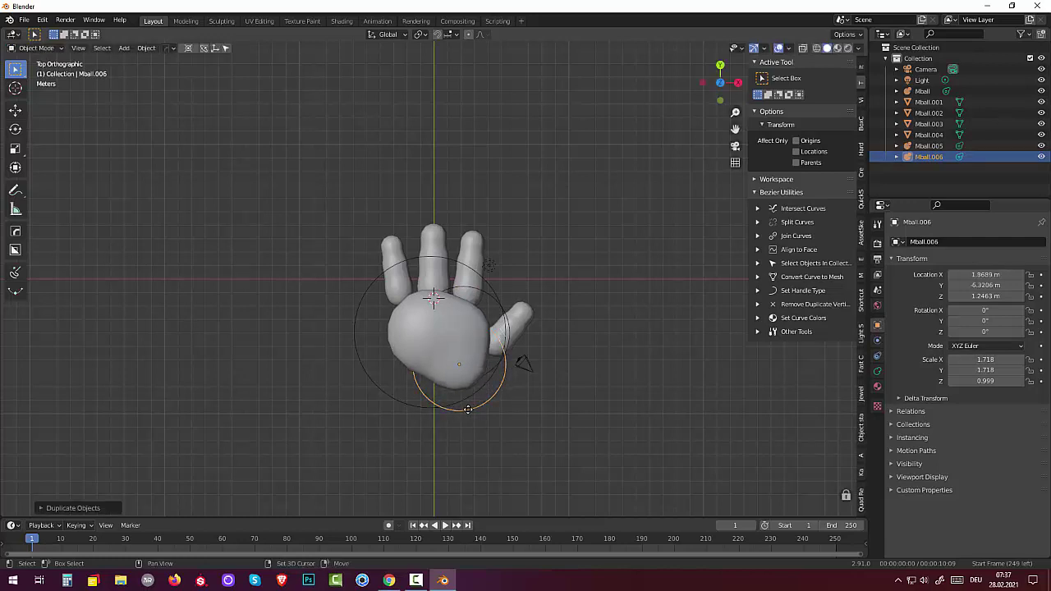
key("shift+d")
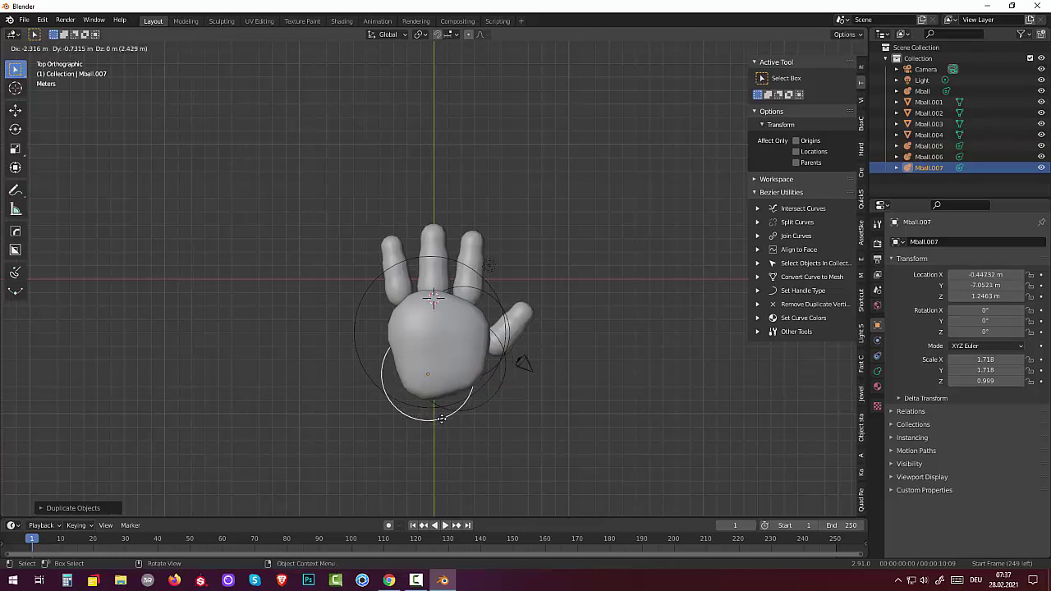
left_click(439, 419)
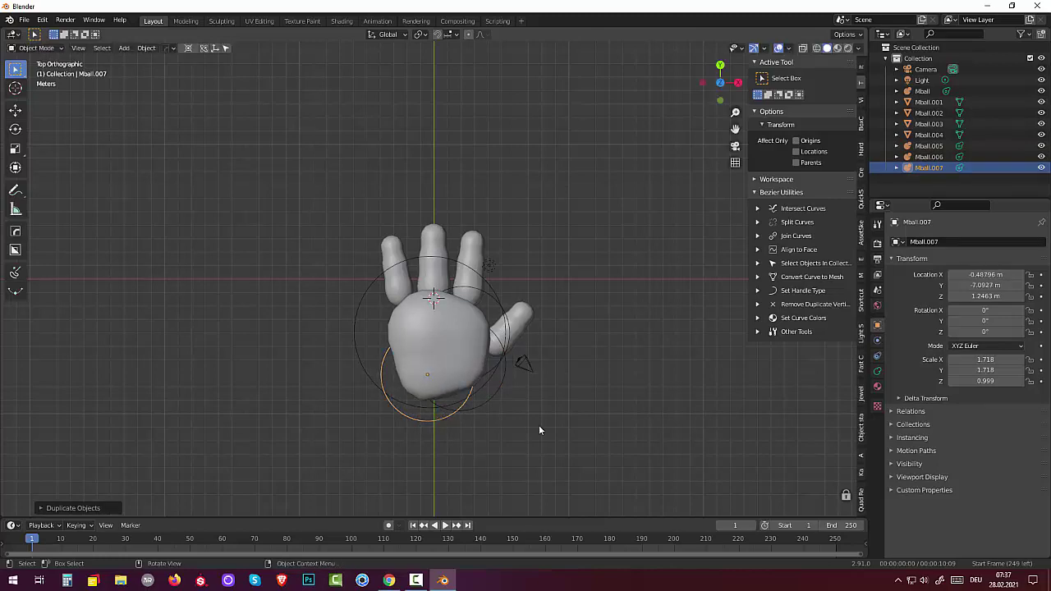
mouse_move(536, 425)
middle_mouse_down()
mouse_move(435, 393)
mouse_move(422, 306)
mouse_move(540, 433)
mouse_move(556, 385)
mouse_move(487, 397)
middle_mouse_up()
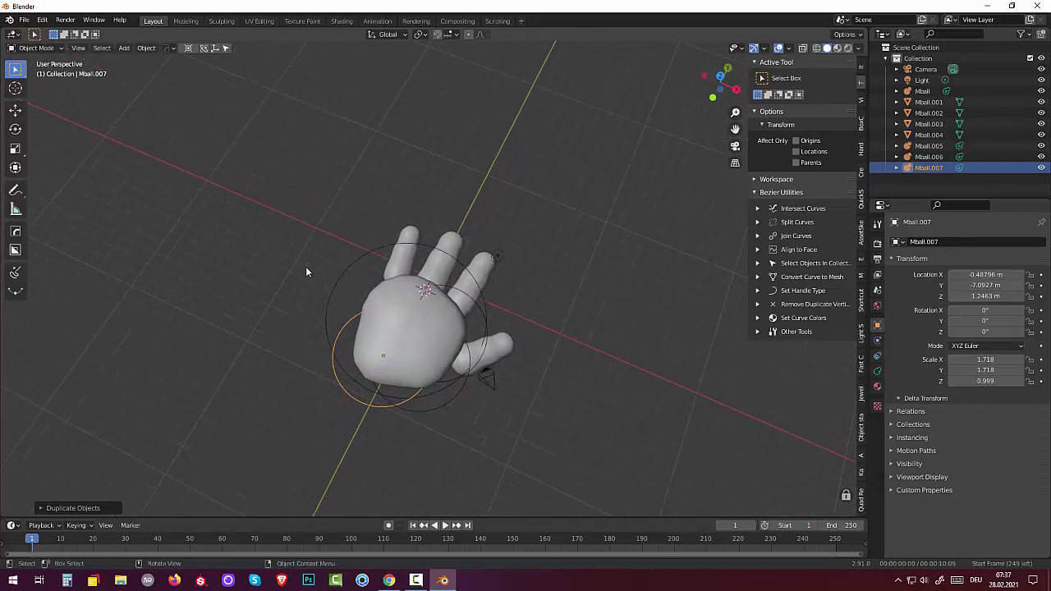
Step: Select the three palm metaballs and convert them into one mesh
left_click(363, 262, "shift")
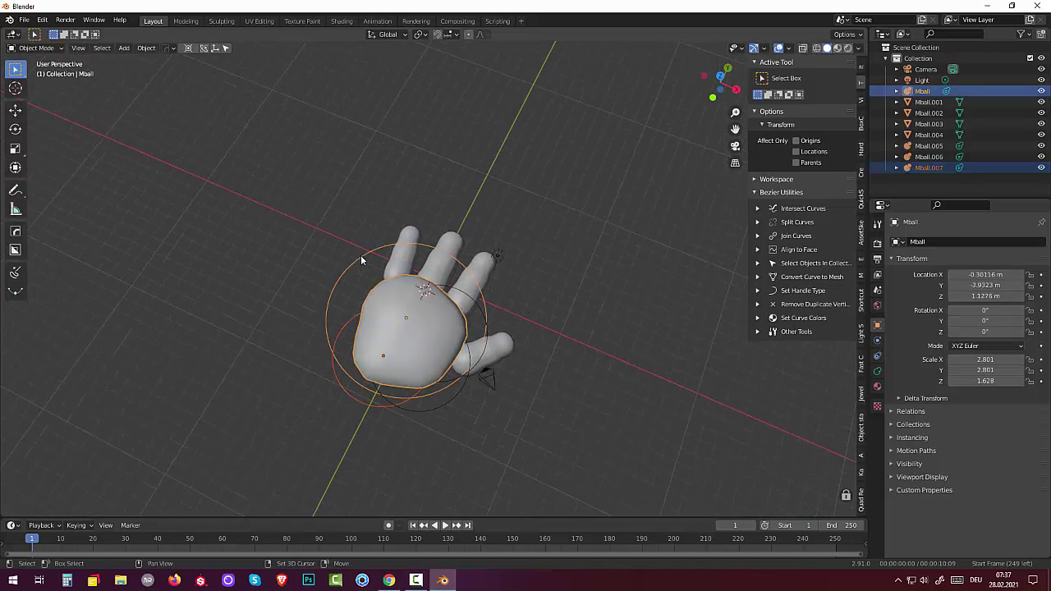
left_click(484, 323, "shift")
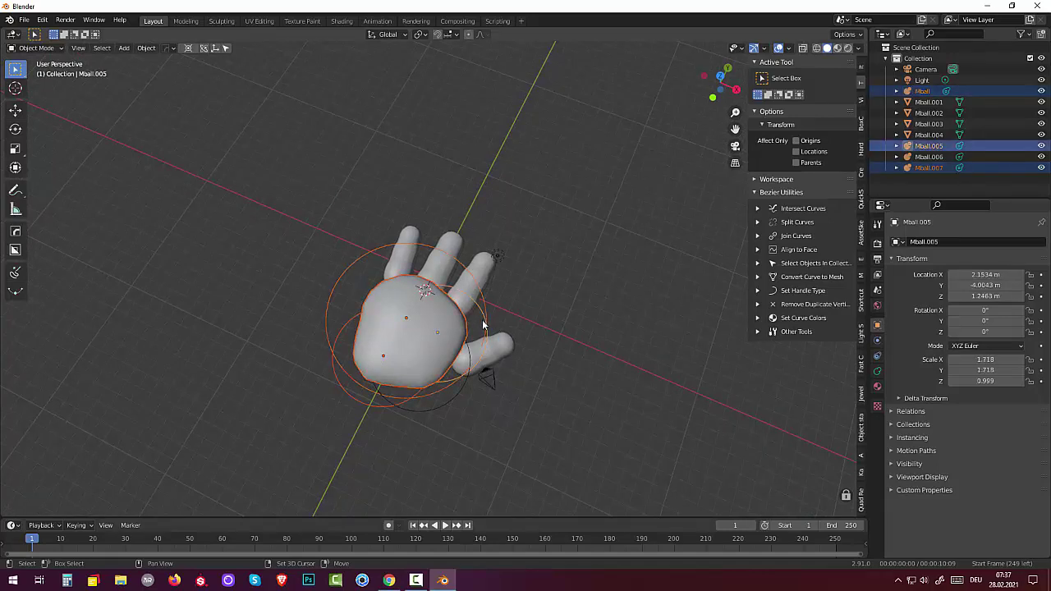
left_click(440, 405, "shift")
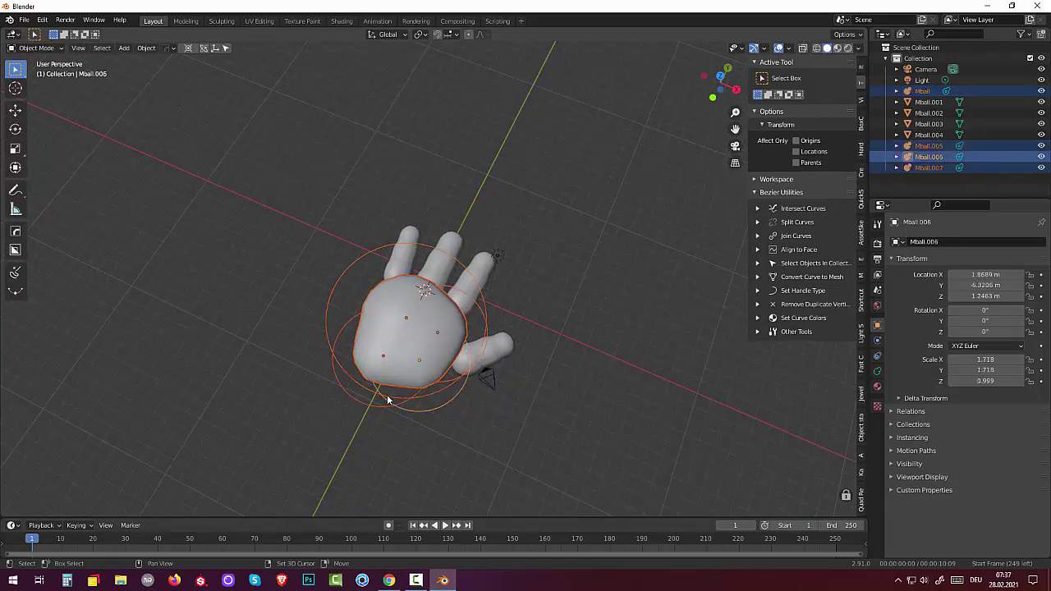
left_click(145, 49)
mouse_move(165, 335)
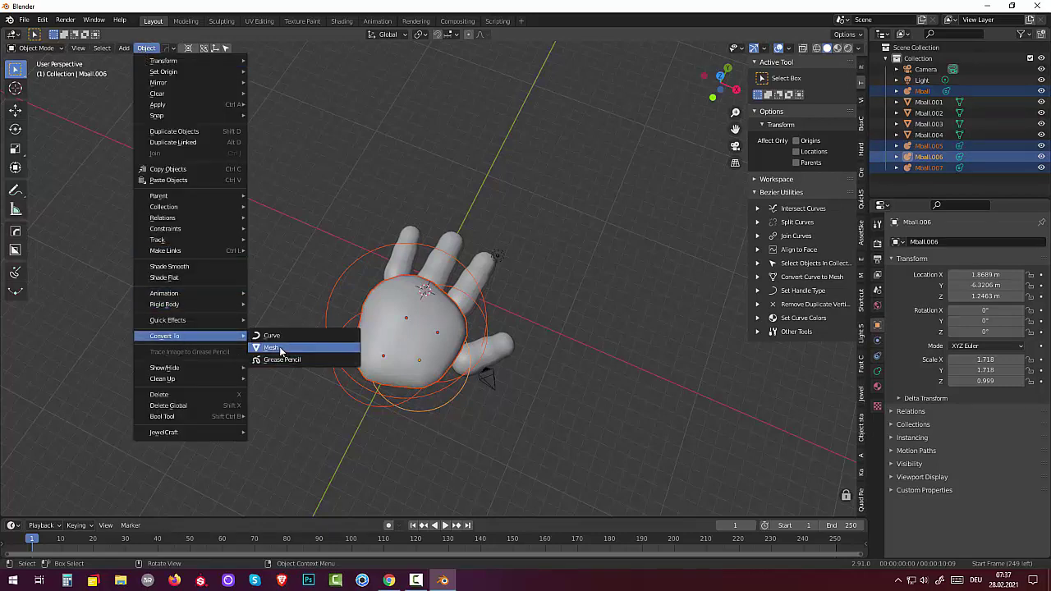
left_click(280, 349)
Step: Lower the palm along Z to −0.20181 m and deselect it
left_click(482, 284)
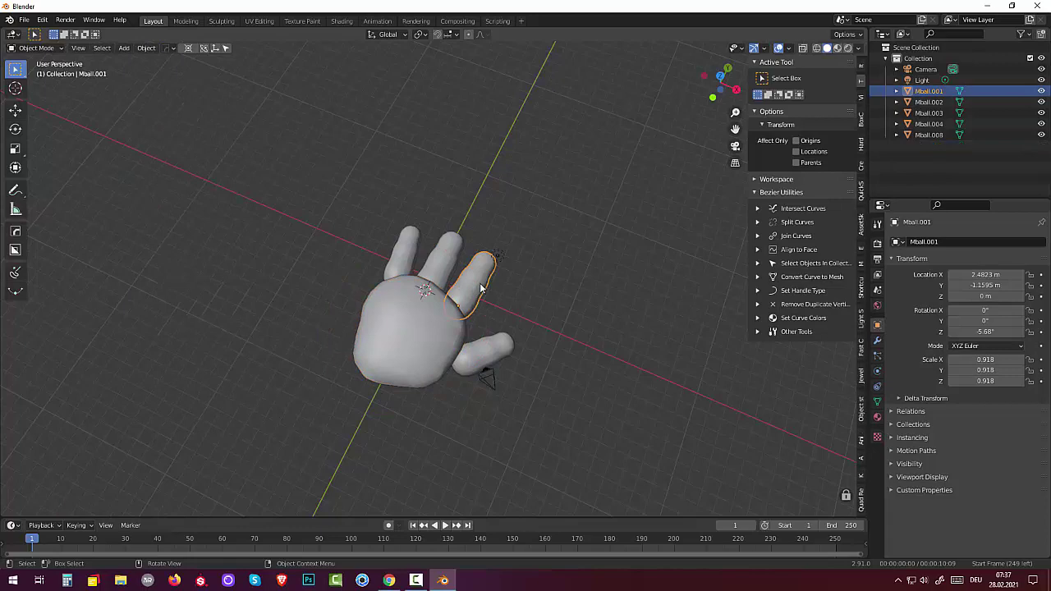
mouse_move(571, 335)
middle_mouse_down()
mouse_move(503, 269)
mouse_move(399, 261)
middle_mouse_up()
left_click(399, 260)
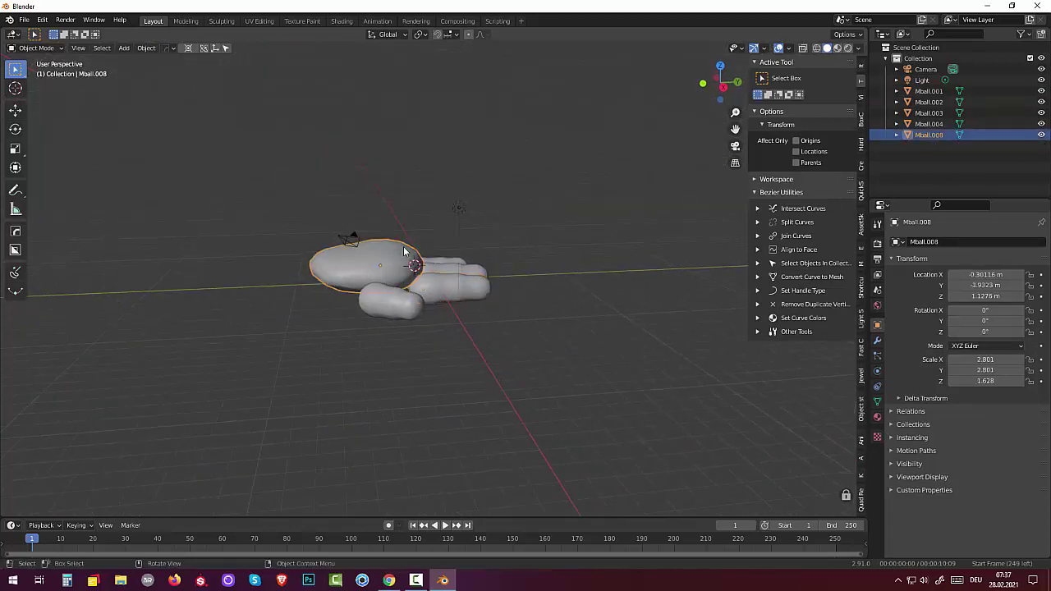
key("g")
key("z")
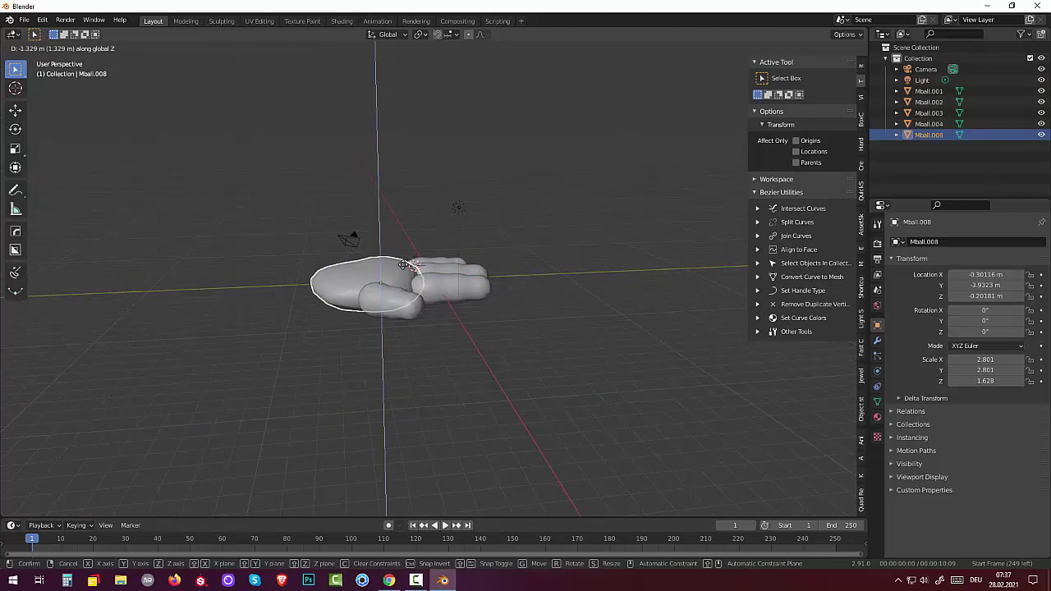
left_click(403, 265)
mouse_move(403, 265)
middle_mouse_down()
mouse_move(542, 376)
mouse_move(536, 349)
middle_mouse_up()
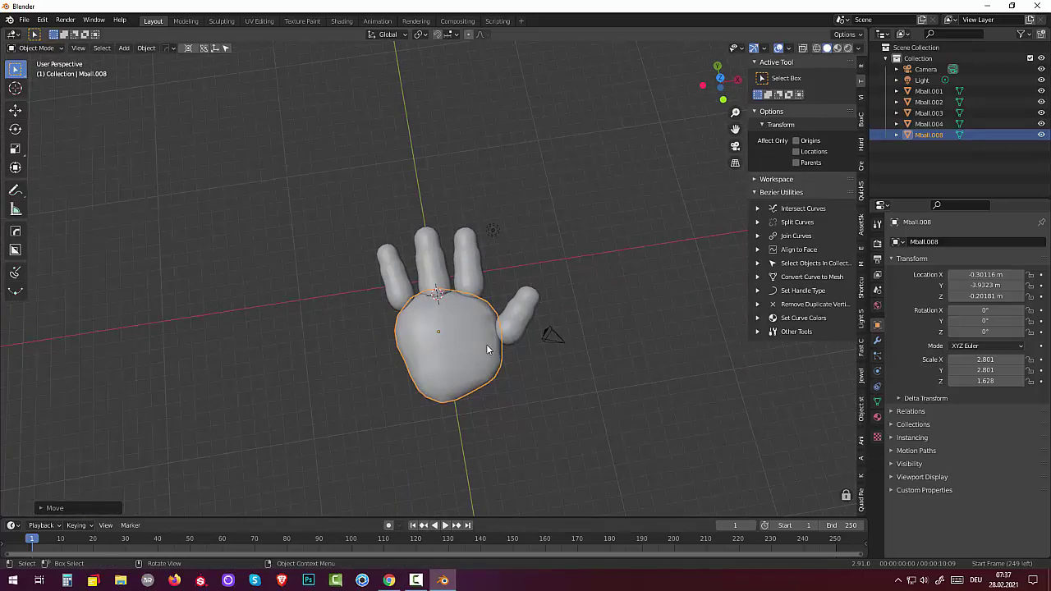
left_click(550, 389)
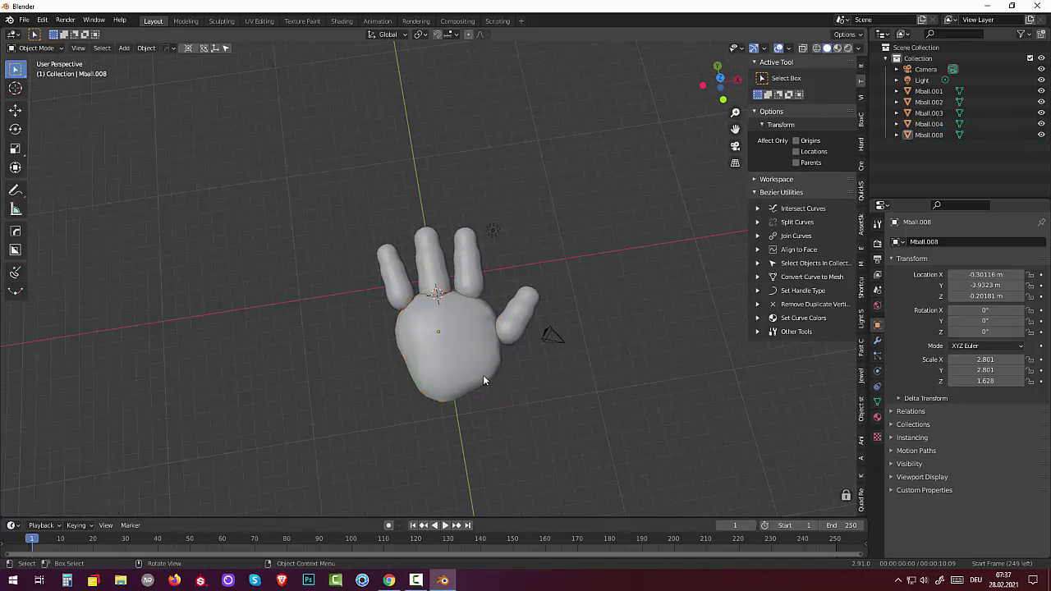
key("shift+a")
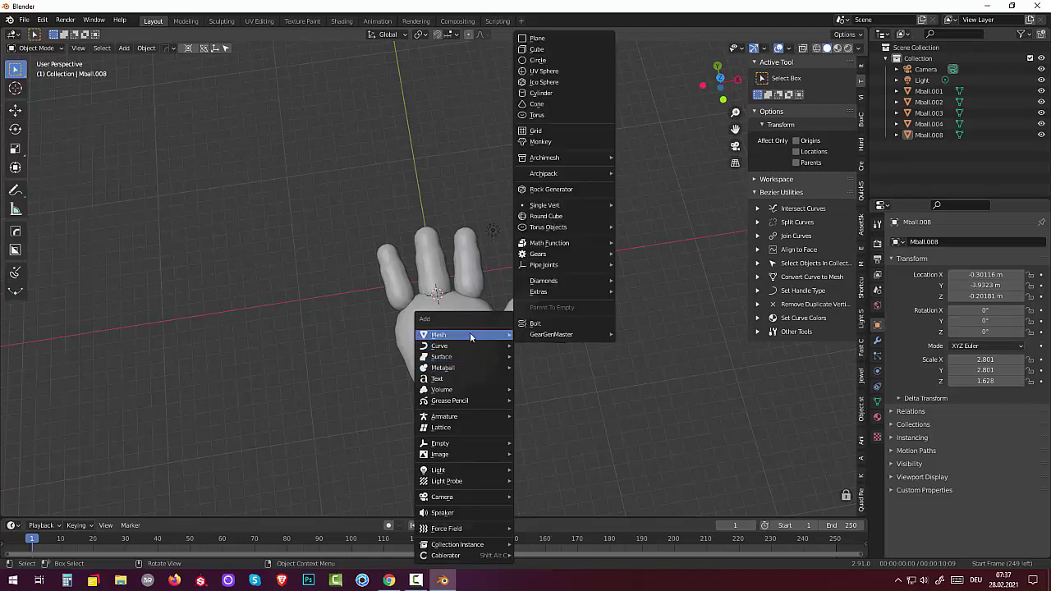
mouse_move(444, 368)
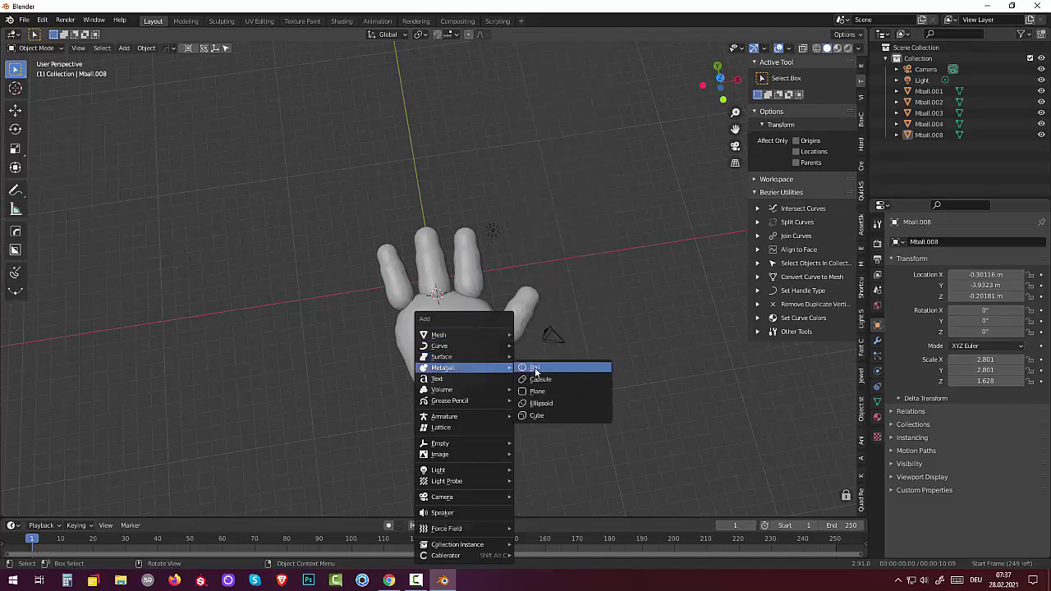
Step: Add a ball metaball at the thumb base and enlarge it to about 1.43
left_click(535, 369)
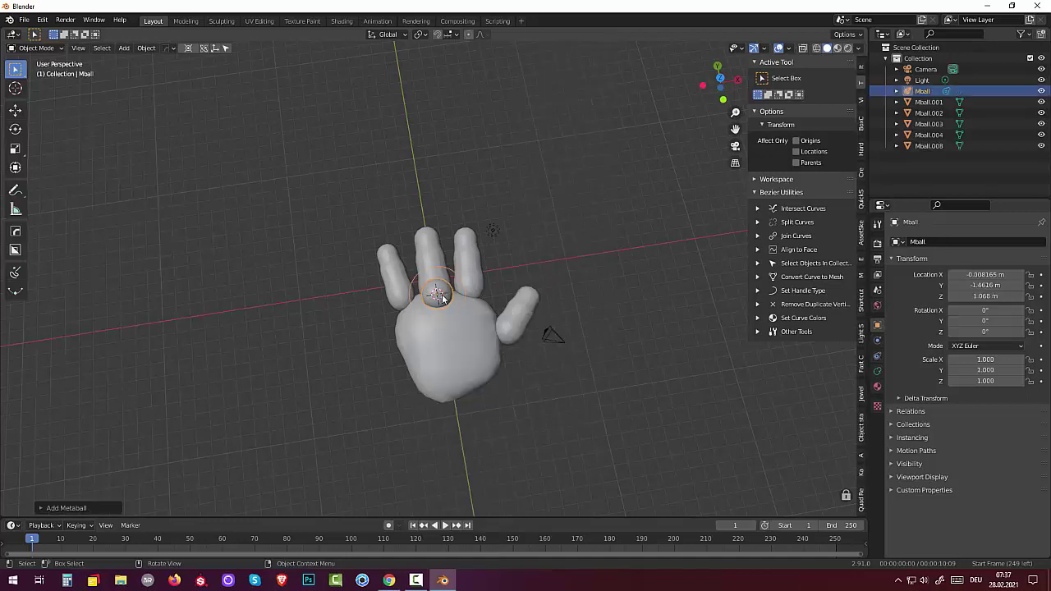
key("g")
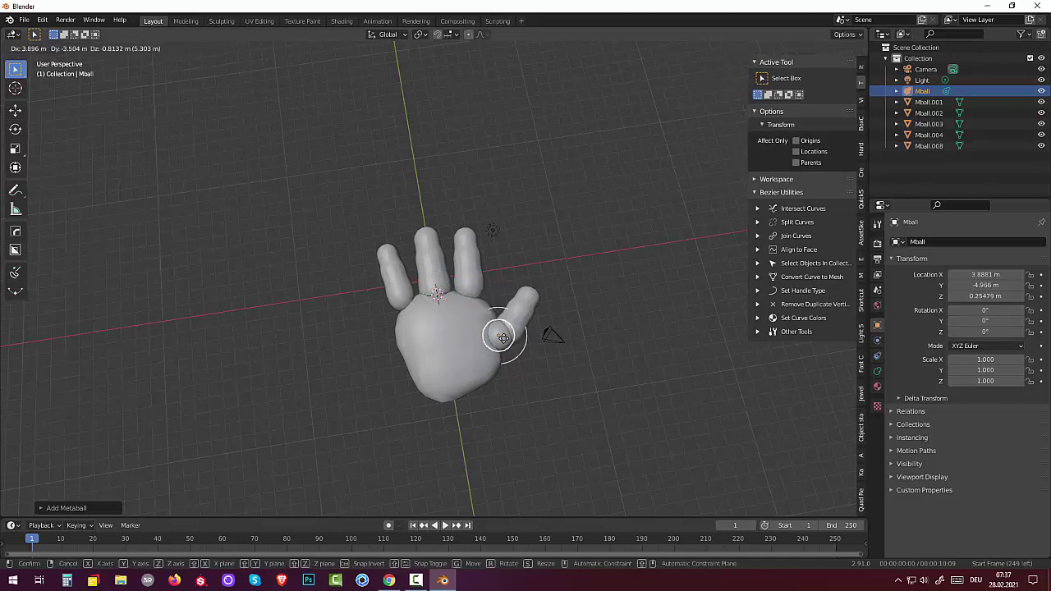
left_click(499, 337)
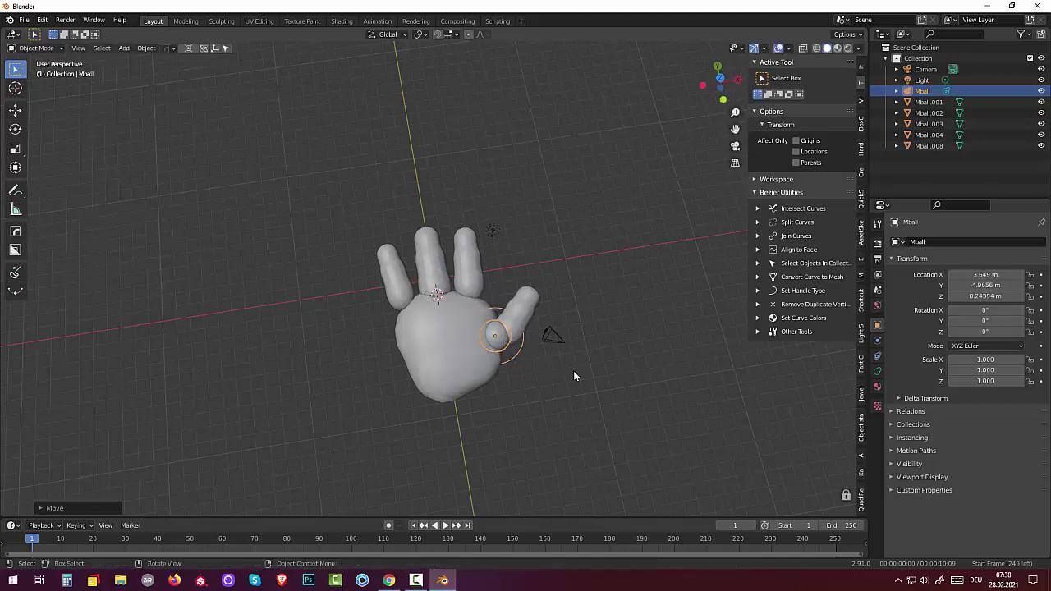
key("s")
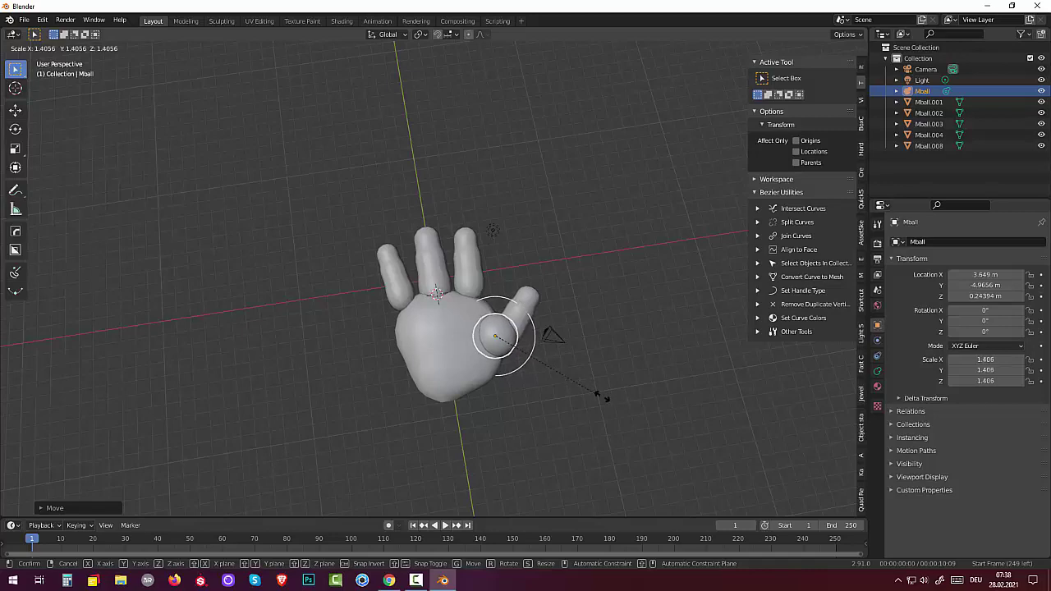
left_click(601, 394)
Step: Flatten the thumb-base metaball vertically to 1.129, then select the outermost finger Mball.002
mouse_move(601, 395)
middle_mouse_down()
mouse_move(450, 310)
mouse_move(450, 297)
mouse_move(458, 301)
middle_mouse_up()
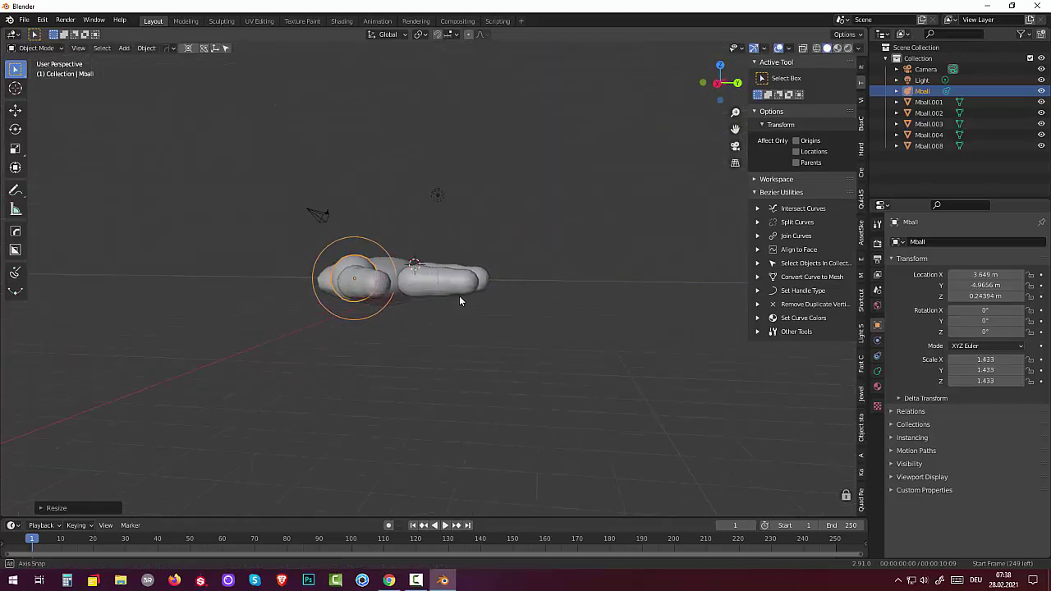
key("s")
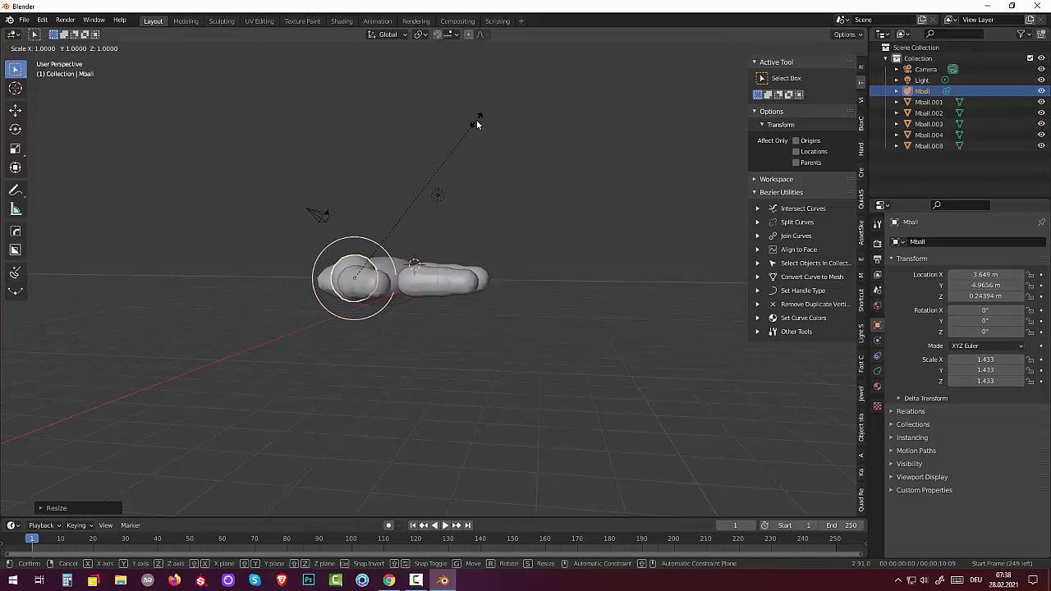
key("z")
left_click(464, 164)
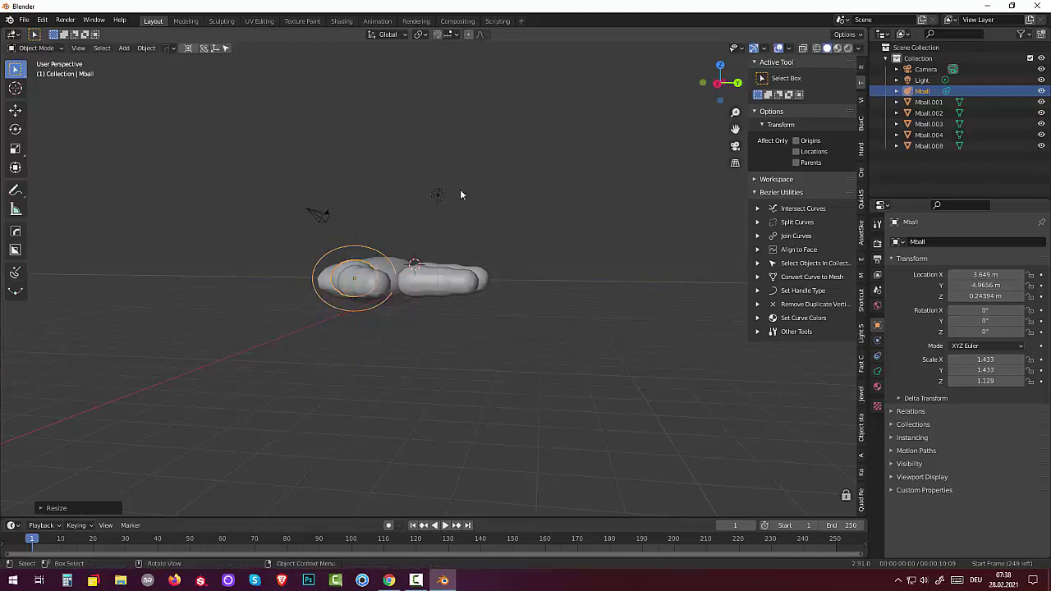
mouse_move(459, 191)
middle_mouse_down()
mouse_move(483, 339)
mouse_move(547, 341)
mouse_move(588, 315)
mouse_move(649, 244)
mouse_move(683, 232)
mouse_move(689, 284)
mouse_move(618, 322)
mouse_move(575, 313)
middle_mouse_up()
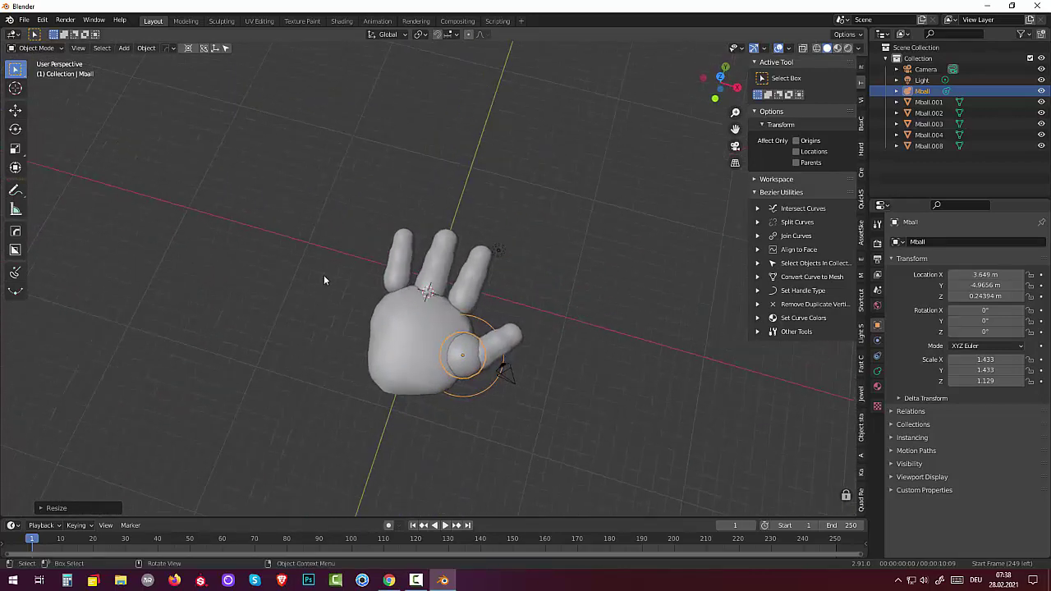
left_click(401, 270)
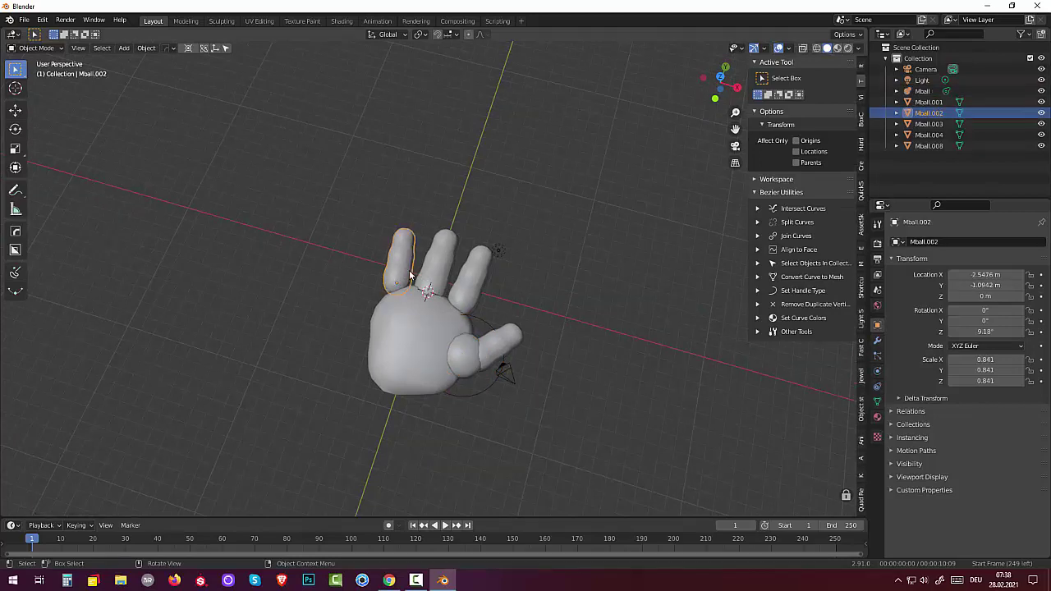
Step: Tilt the outermost finger Mball.002 slightly outward and settle it into a new position
key("r")
left_click(508, 284)
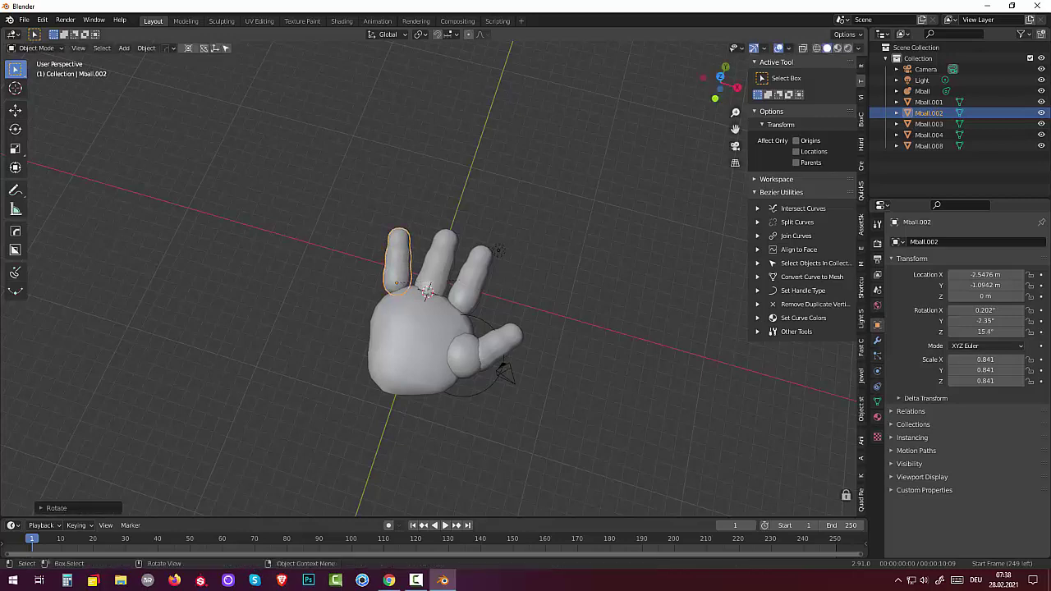
key("g")
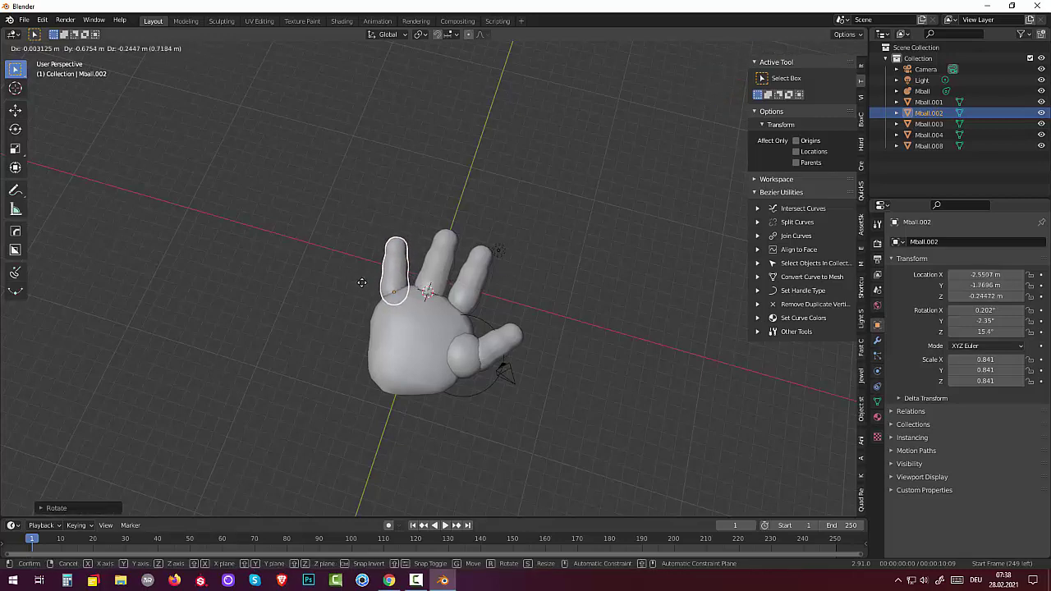
left_click(361, 283)
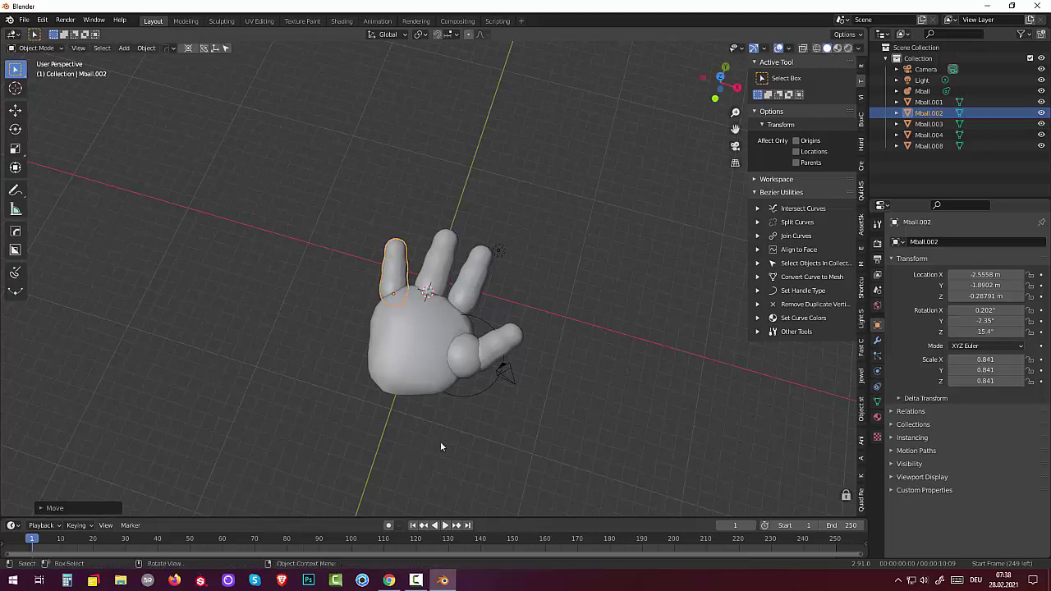
Step: Convert the metaball hand into mesh pieces with Object > Convert To > Mesh
left_click(482, 399)
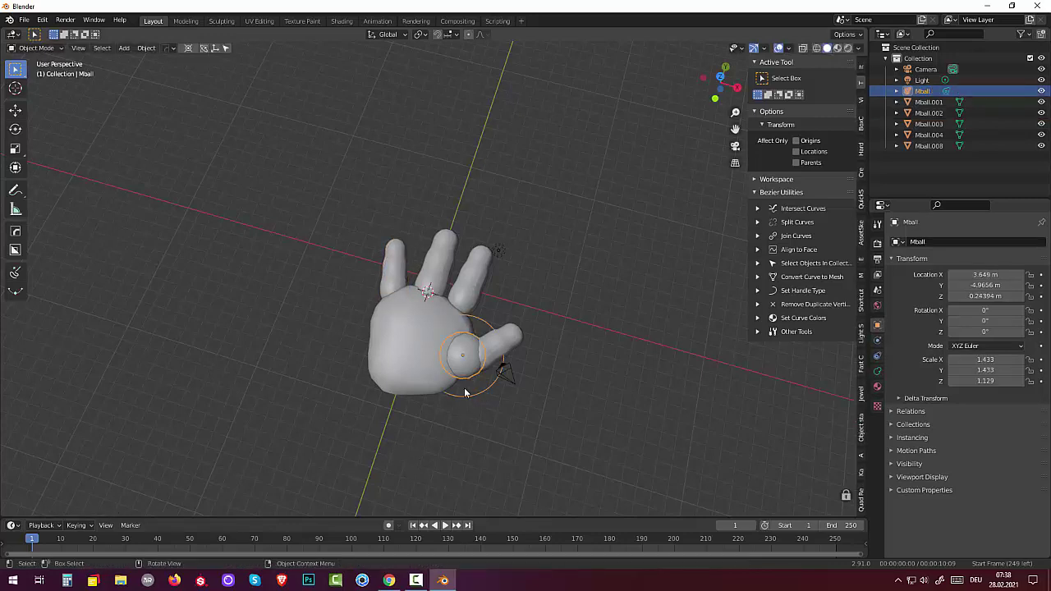
left_click(147, 48)
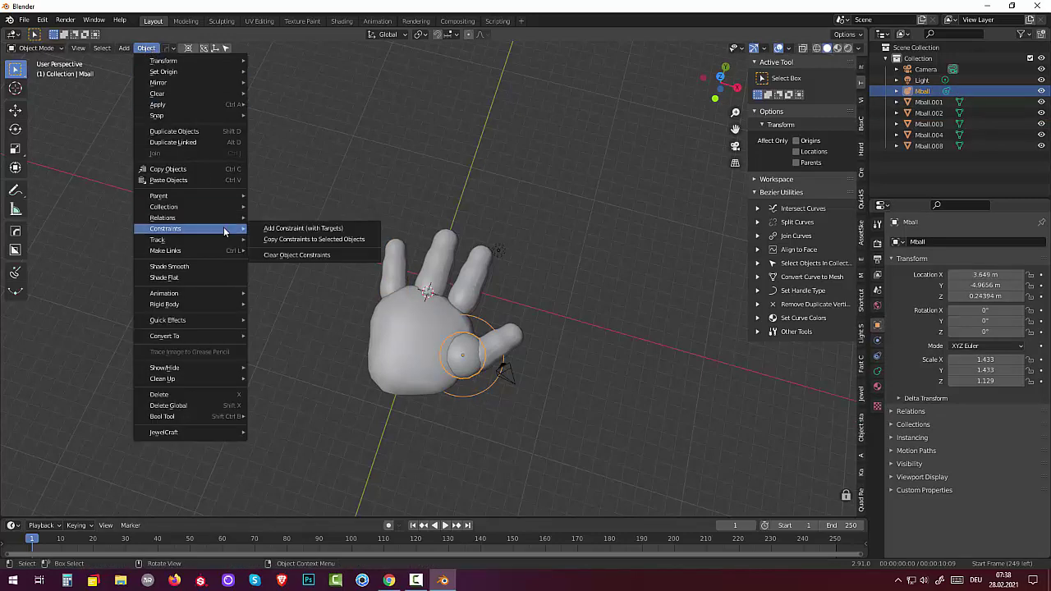
mouse_move(165, 336)
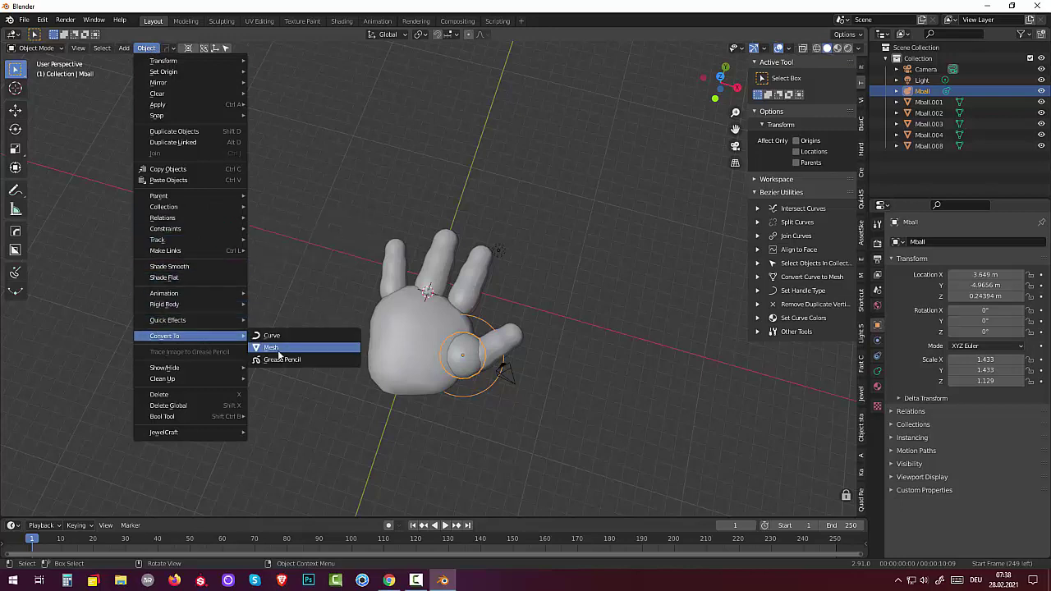
left_click(277, 349)
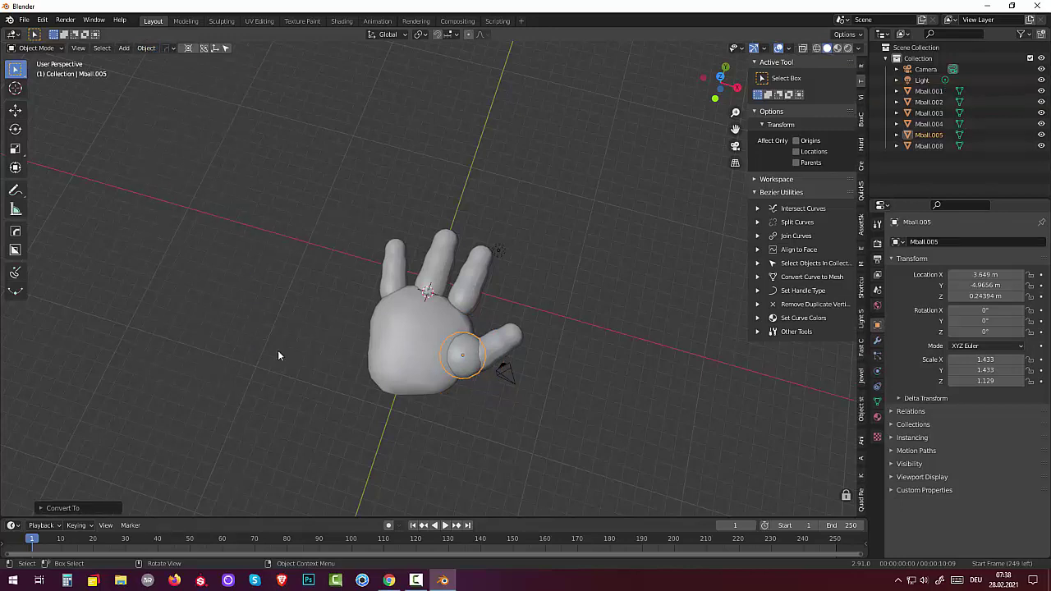
Step: Rotate and reposition the finger piece Mball.001 on the palm
left_click(492, 345)
left_click(475, 297)
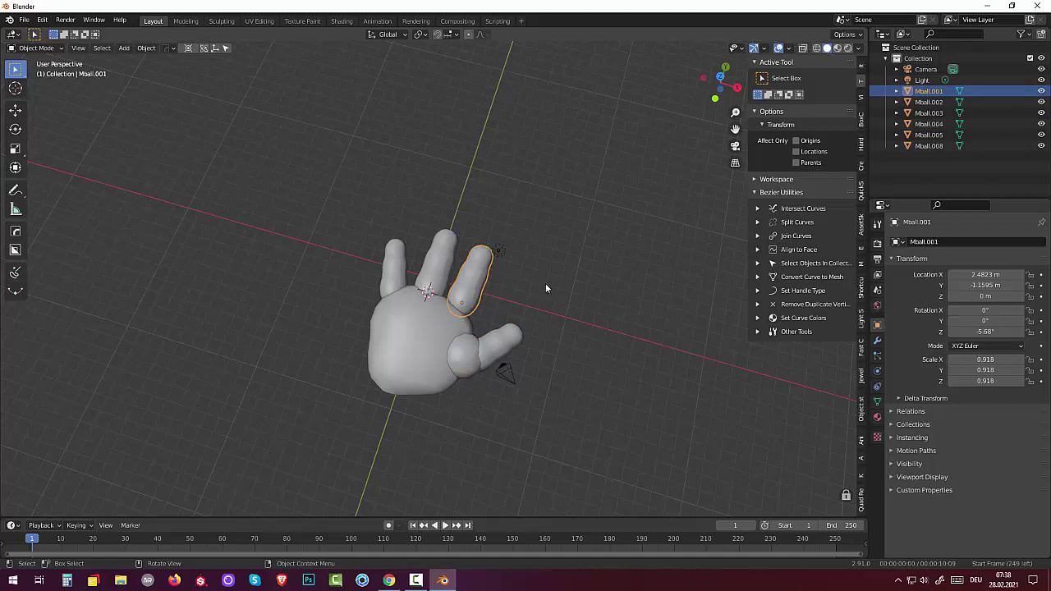
key("r")
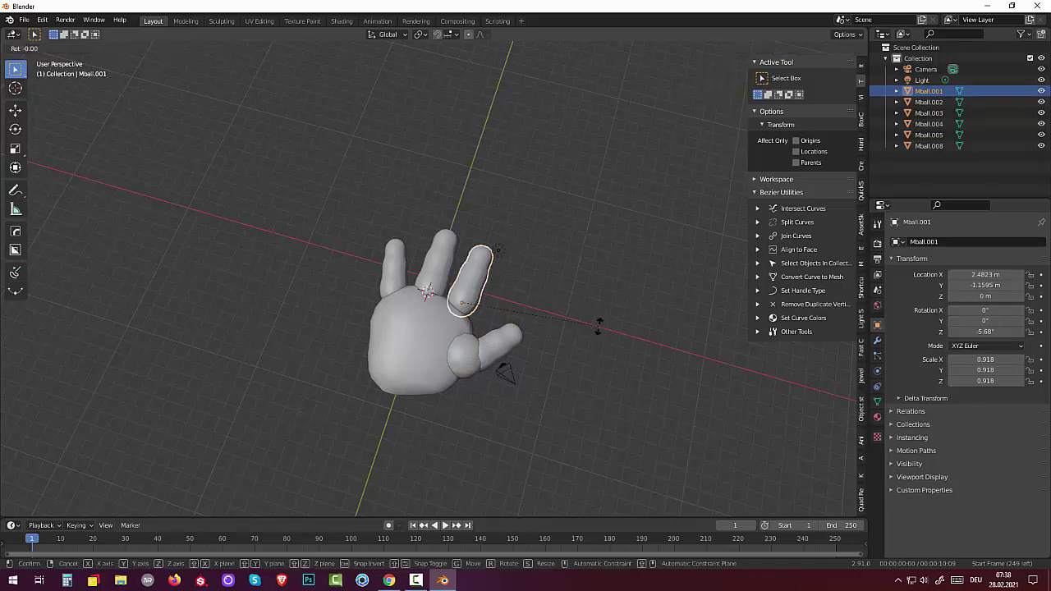
left_click(437, 306)
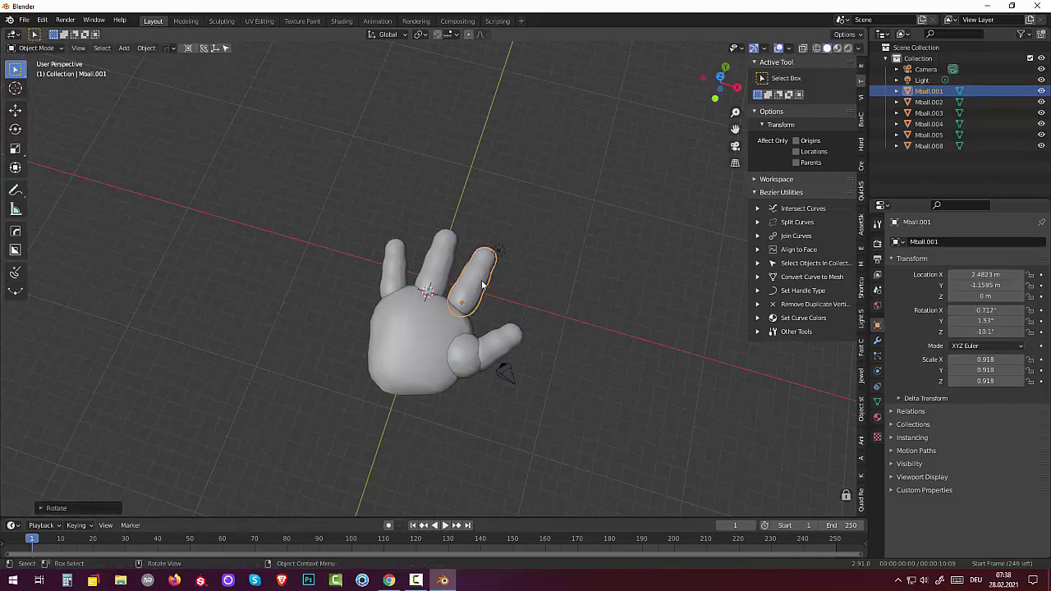
key("g")
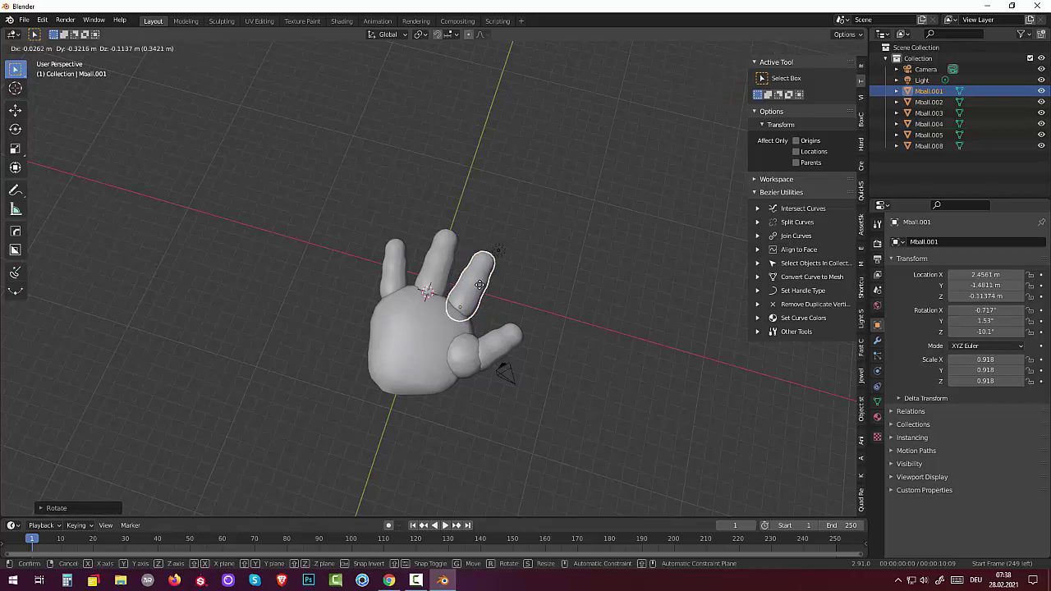
left_click(480, 285)
Step: Rotate fingers Mball.004 and Mball.002 (to −22°, 6.72°, 12.5°), then add palm Mball.008 to the selection
mouse_move(539, 319)
middle_mouse_down()
mouse_move(493, 321)
mouse_move(383, 240)
mouse_move(474, 250)
mouse_move(440, 269)
middle_mouse_up()
left_click(440, 269, "shift")
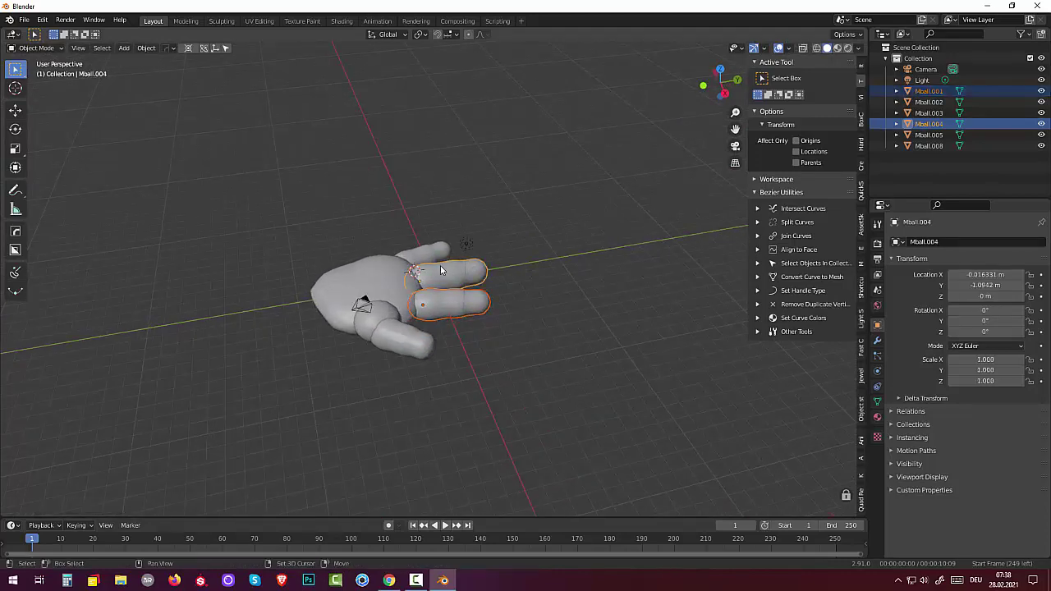
left_click(428, 257, "shift")
mouse_move(547, 280)
middle_mouse_down()
mouse_move(523, 241)
mouse_move(541, 229)
mouse_move(540, 266)
middle_mouse_up()
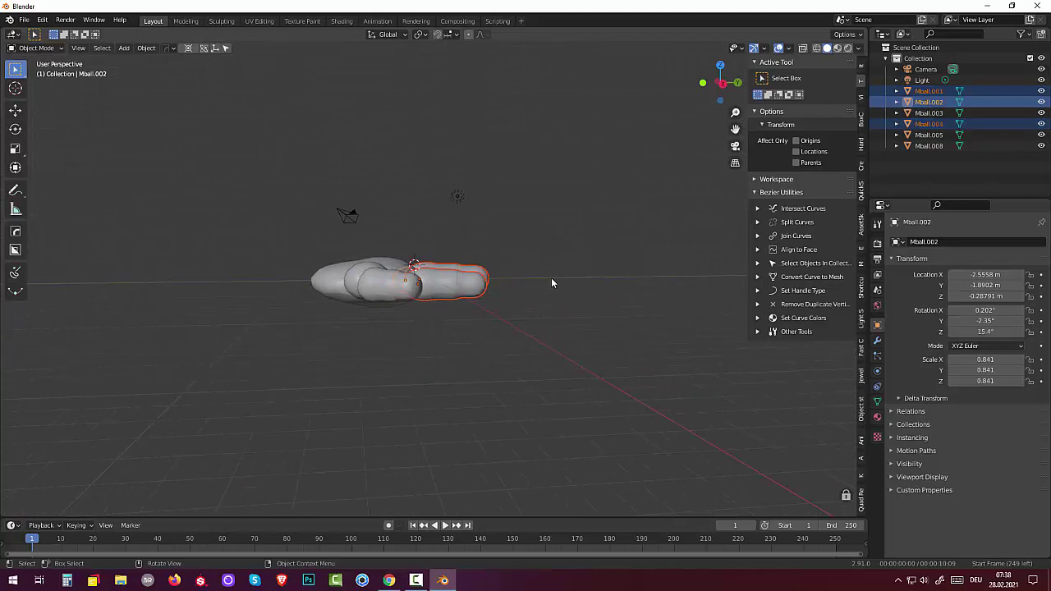
key("r")
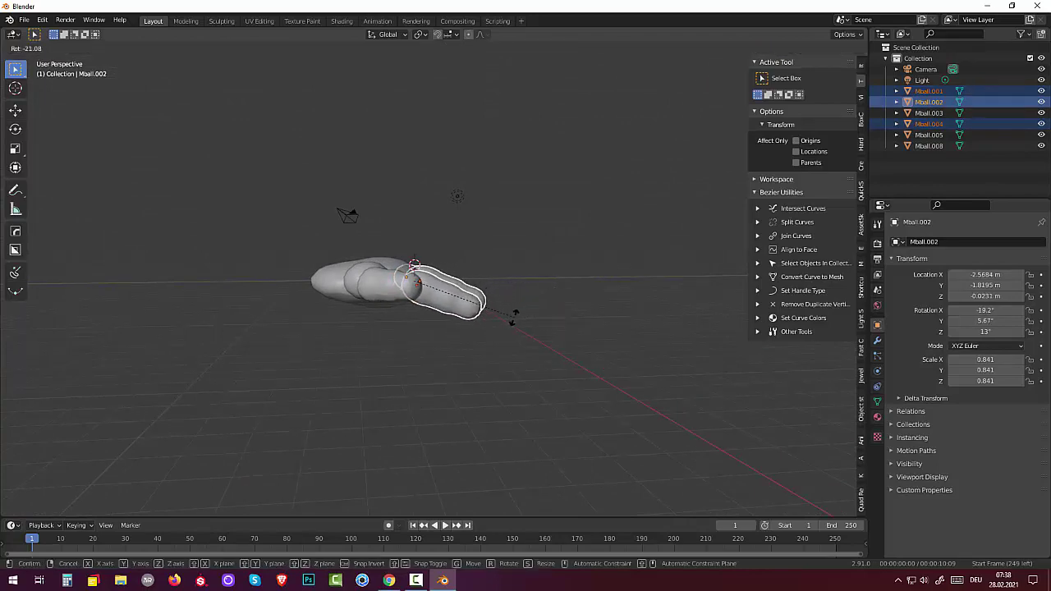
left_click(504, 307)
mouse_move(504, 307)
middle_mouse_down()
mouse_move(515, 399)
mouse_move(651, 399)
mouse_move(671, 380)
mouse_move(676, 351)
mouse_move(720, 318)
mouse_move(538, 385)
middle_mouse_up()
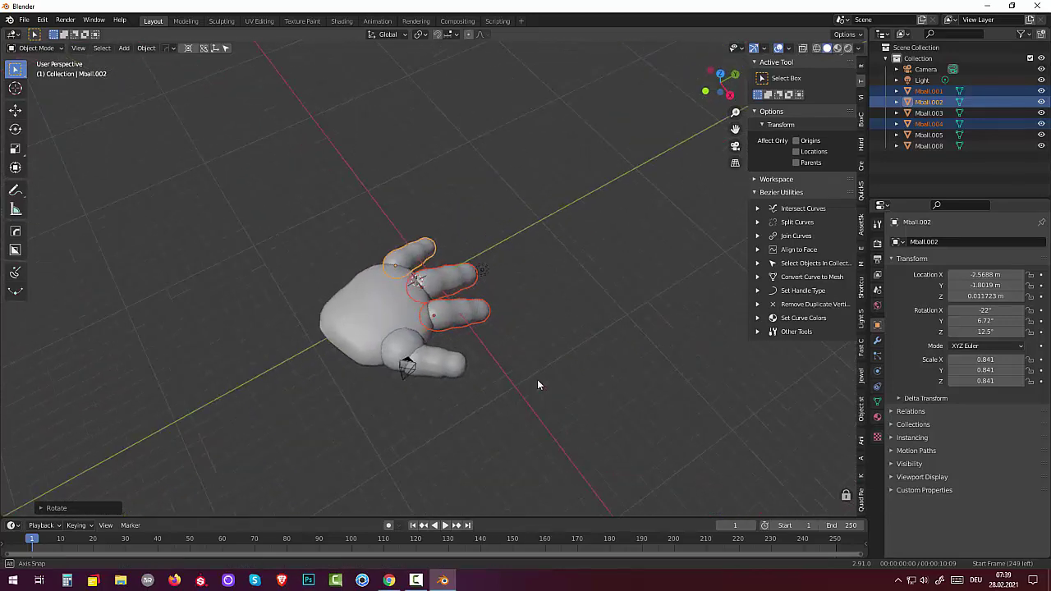
left_click(383, 300, "shift")
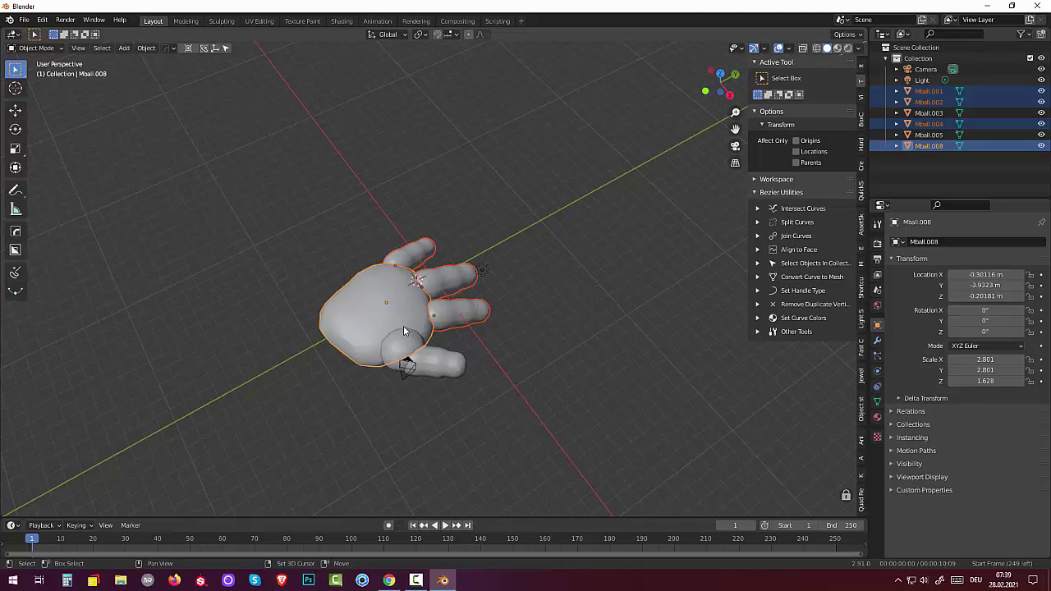
Step: Add Mball.005 and Mball.003 to the selection and join all hand pieces into Mball.003
left_click(401, 351, "shift")
left_click(437, 367, "shift")
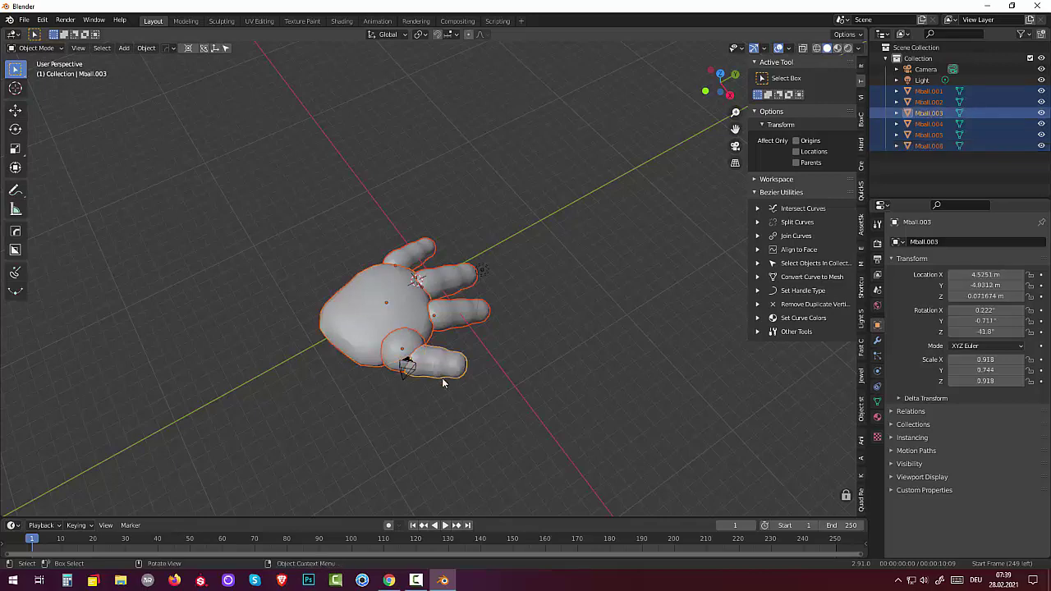
middle_click_drag(509, 402, 459, 433)
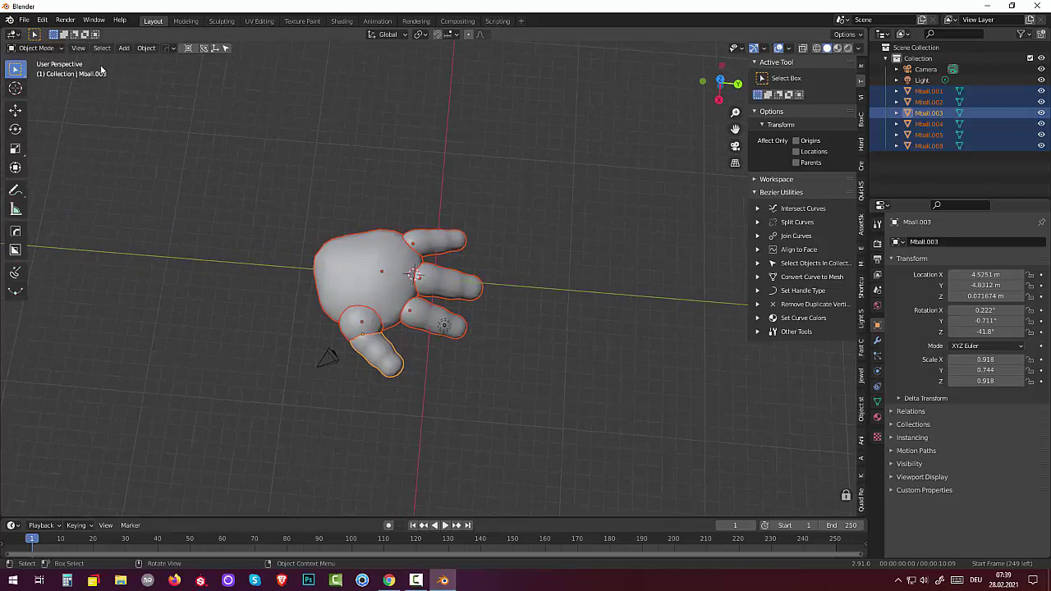
left_click(146, 51)
left_click(145, 48)
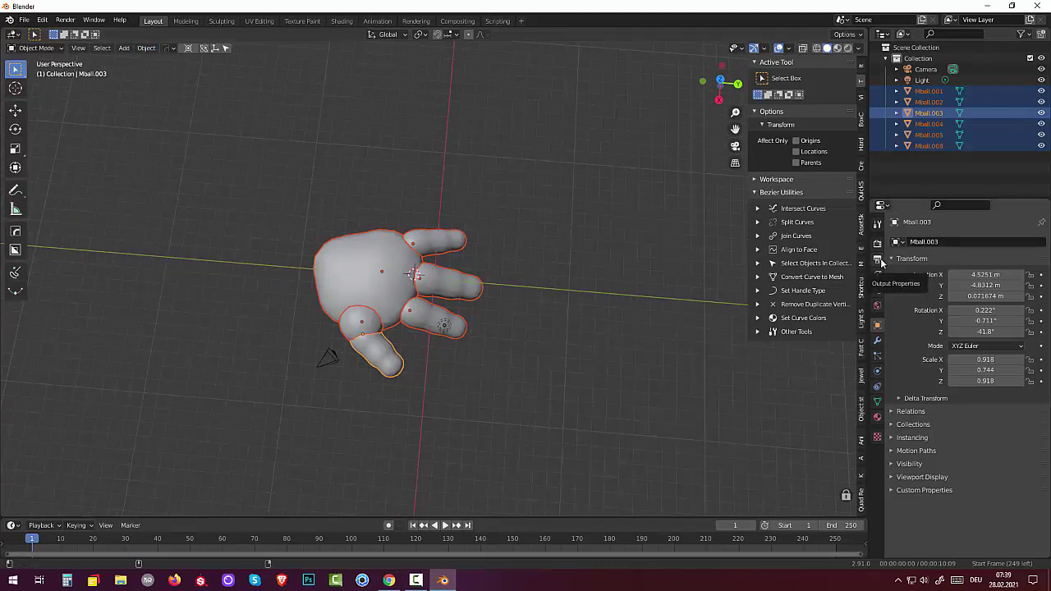
left_click(148, 49)
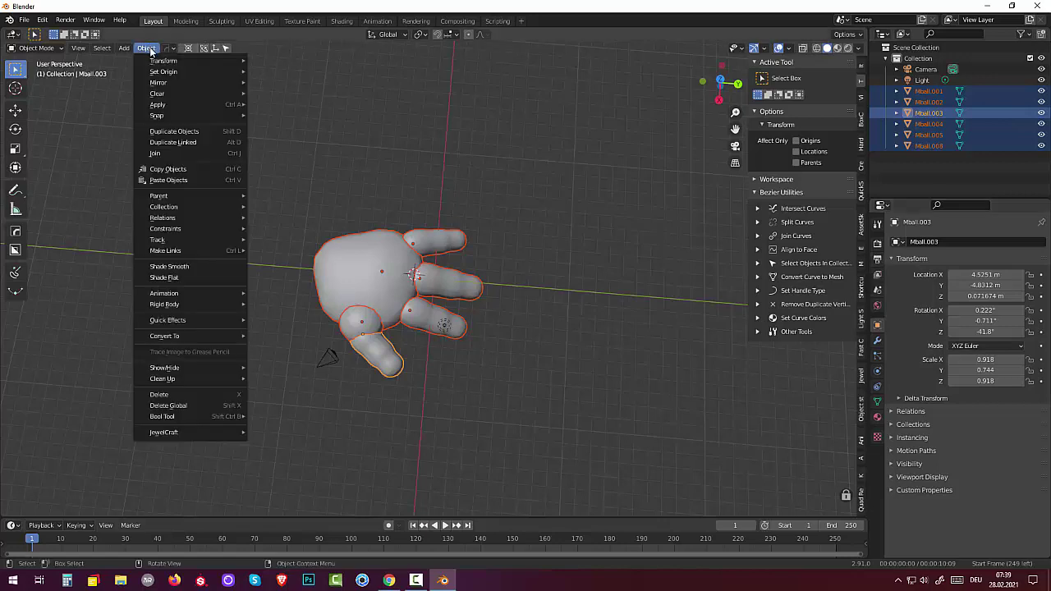
left_click(163, 153)
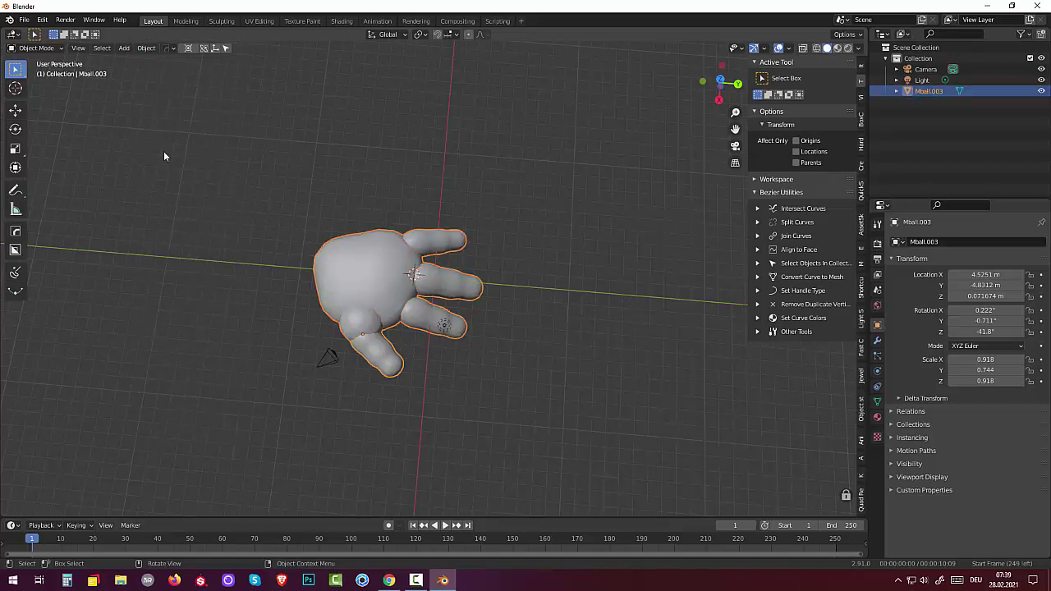
left_click(41, 49)
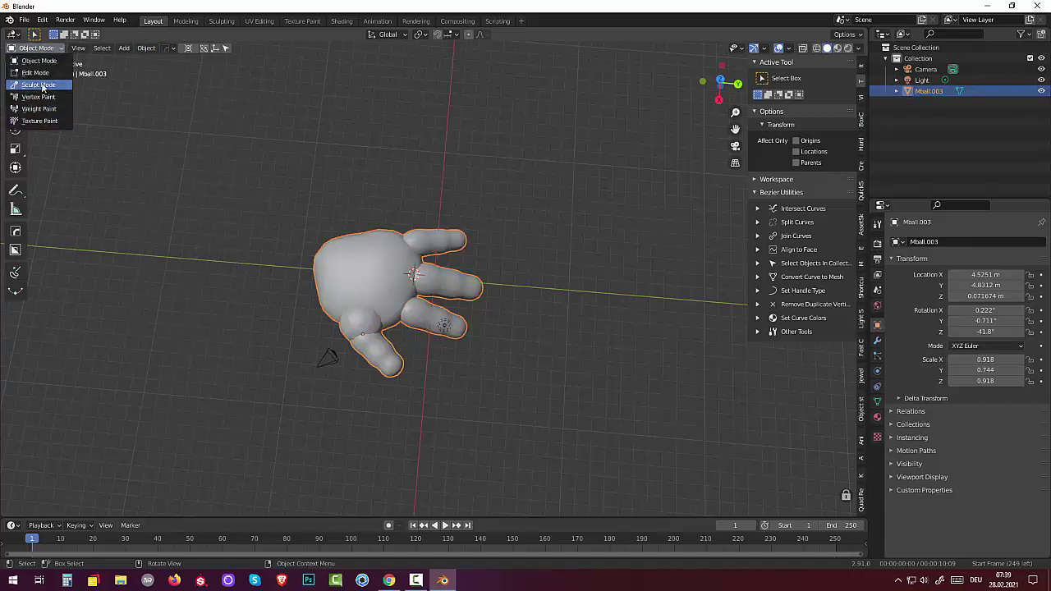
Step: Enter Sculpt Mode with the Smooth brush and voxel-remesh the hand at 0.0505
left_click(44, 87)
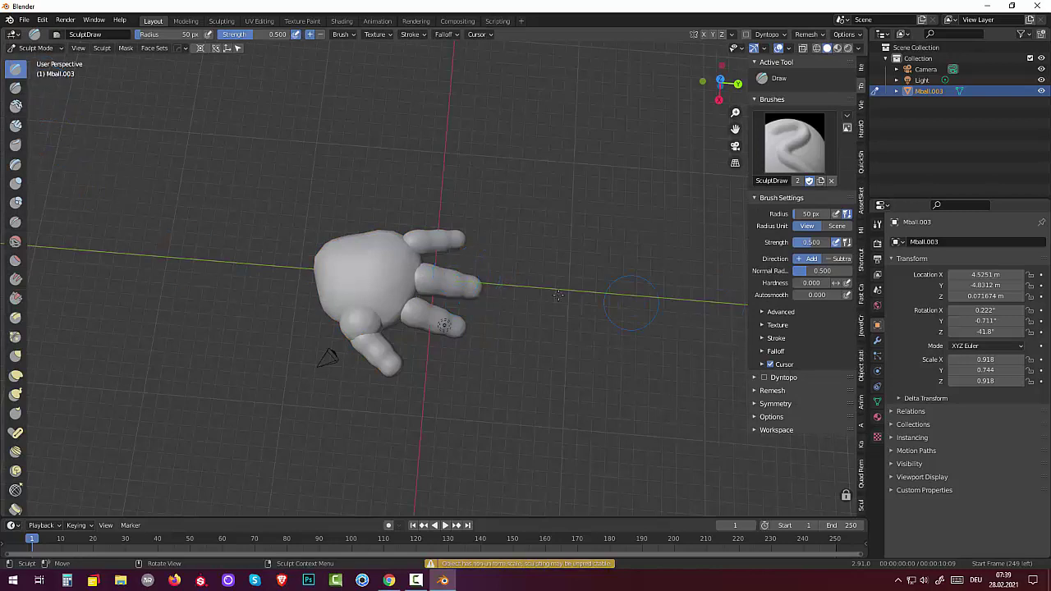
left_click(14, 242)
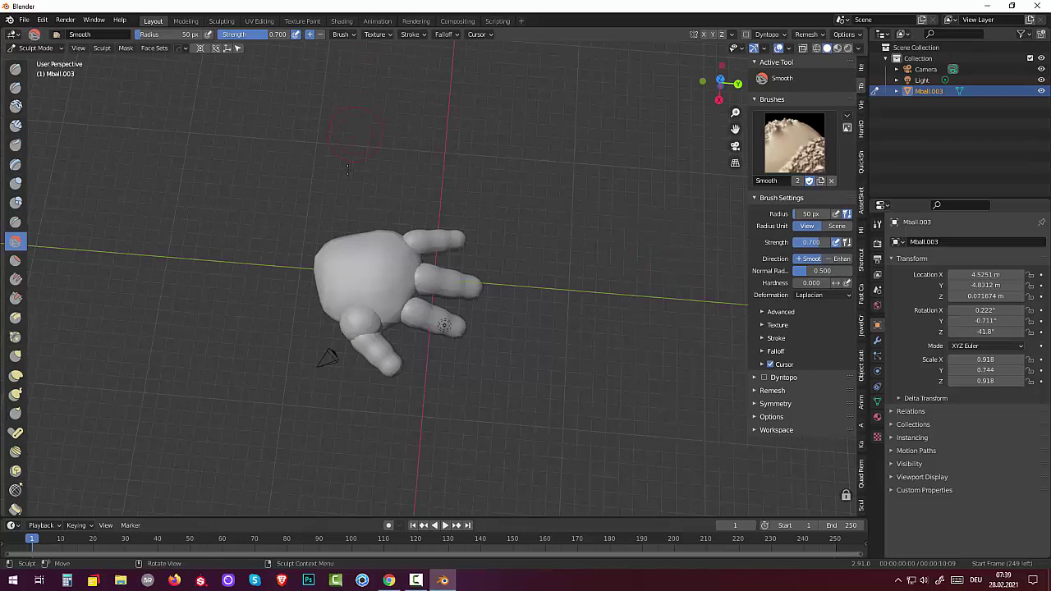
left_click(803, 35)
key("r")
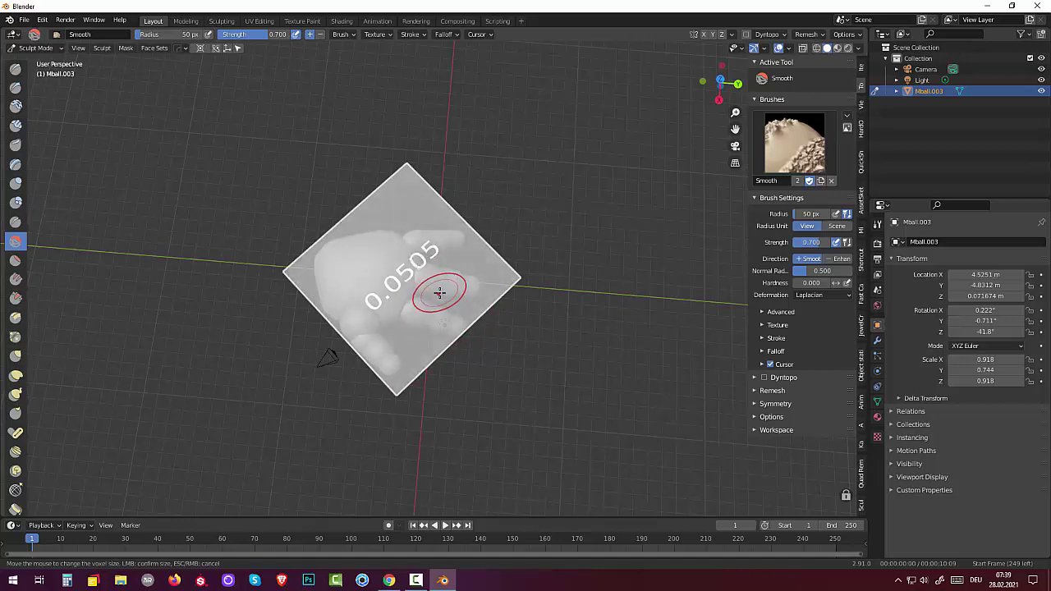
left_click(440, 292)
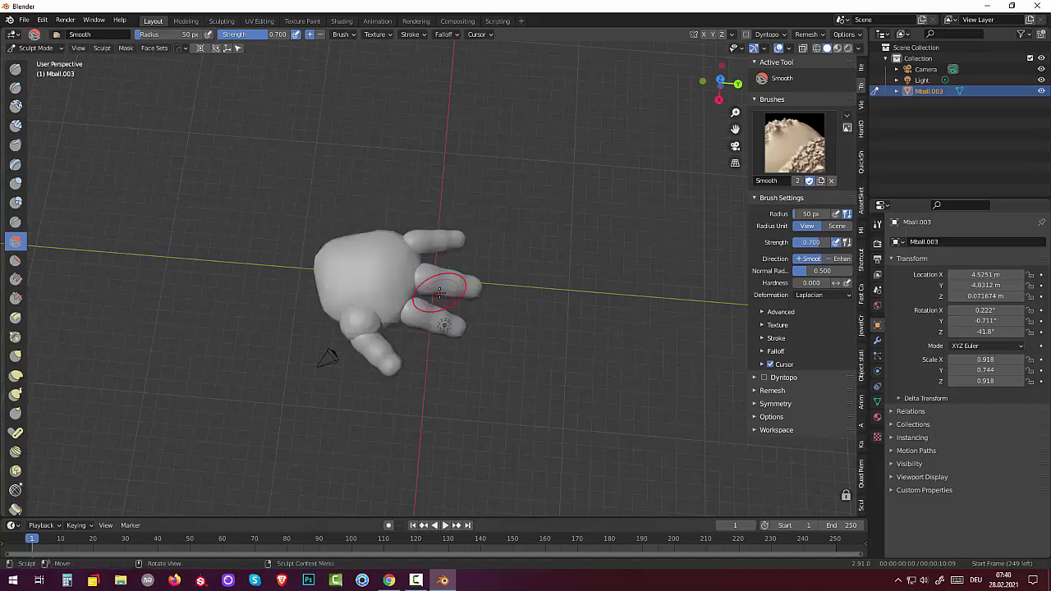
left_click(808, 36)
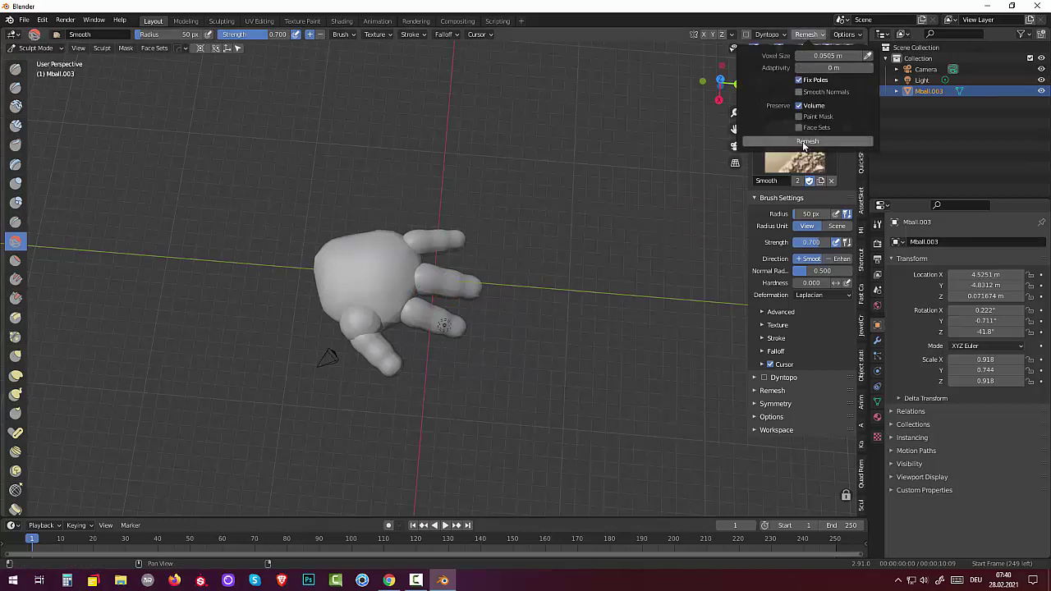
left_click(804, 143)
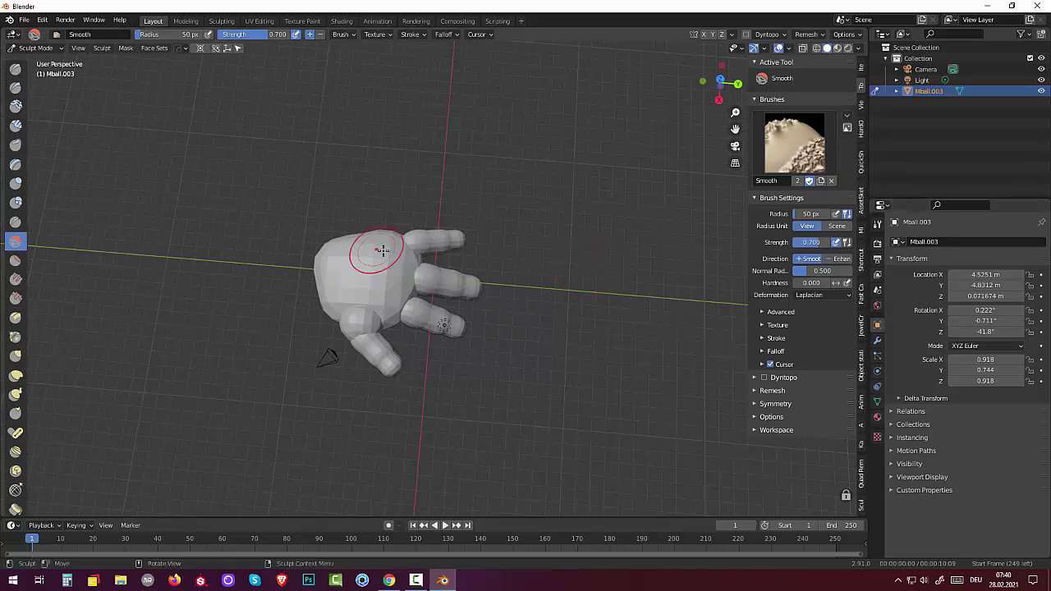
Step: Smooth the palm, fingers, thumb and lower edge of the remeshed hand
left_click_drag(382, 251, 402, 241)
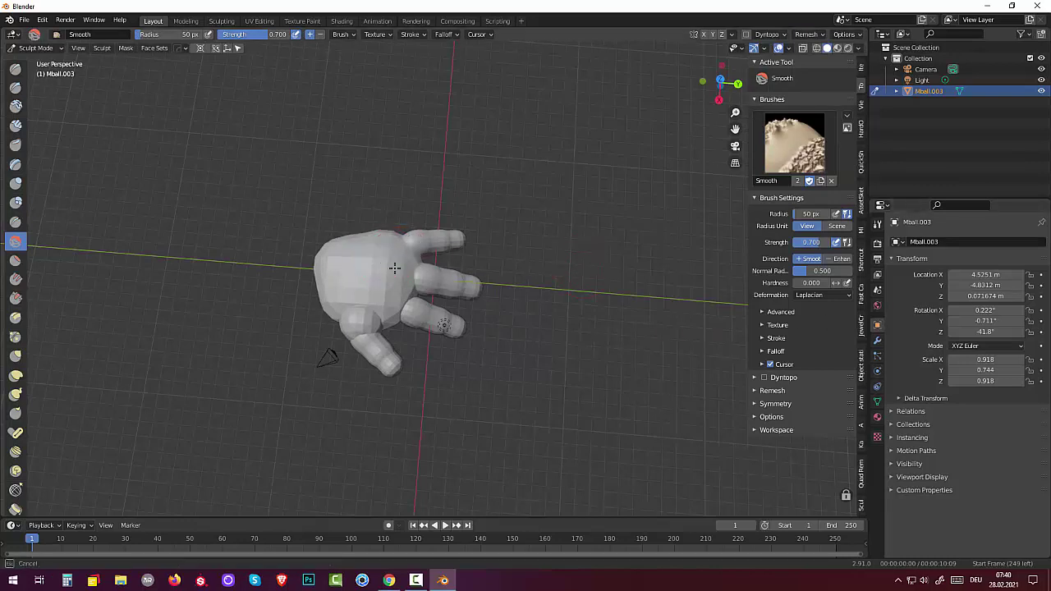
mouse_move(477, 290)
left_mouse_down()
mouse_move(385, 303)
mouse_move(359, 333)
mouse_move(371, 291)
mouse_move(336, 251)
mouse_move(431, 236)
left_mouse_up()
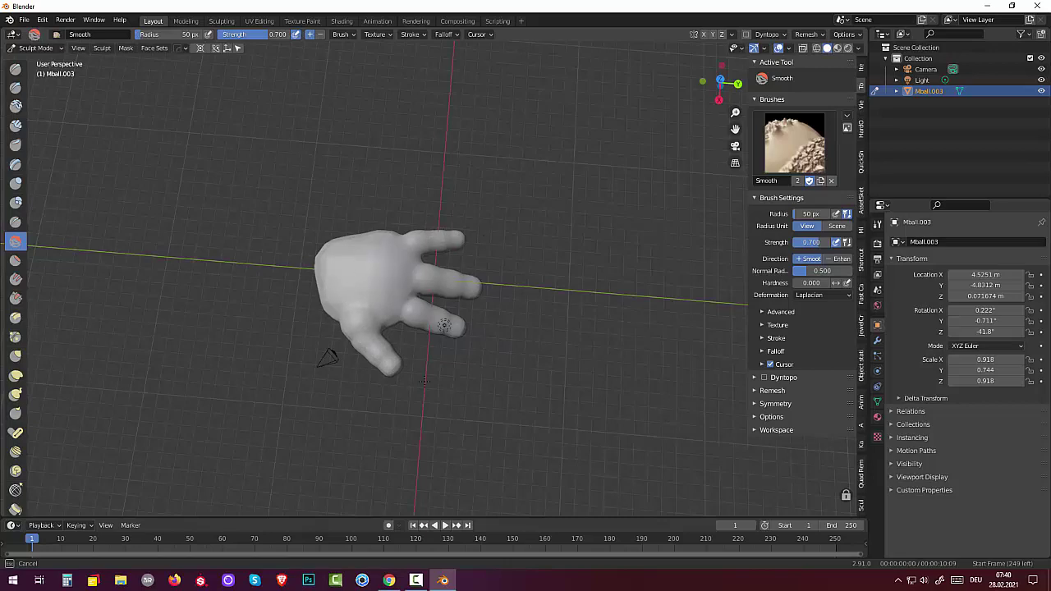
left_click_drag(424, 381, 467, 201)
mouse_move(491, 239)
middle_mouse_down()
mouse_move(157, 425)
mouse_move(558, 321)
middle_mouse_up()
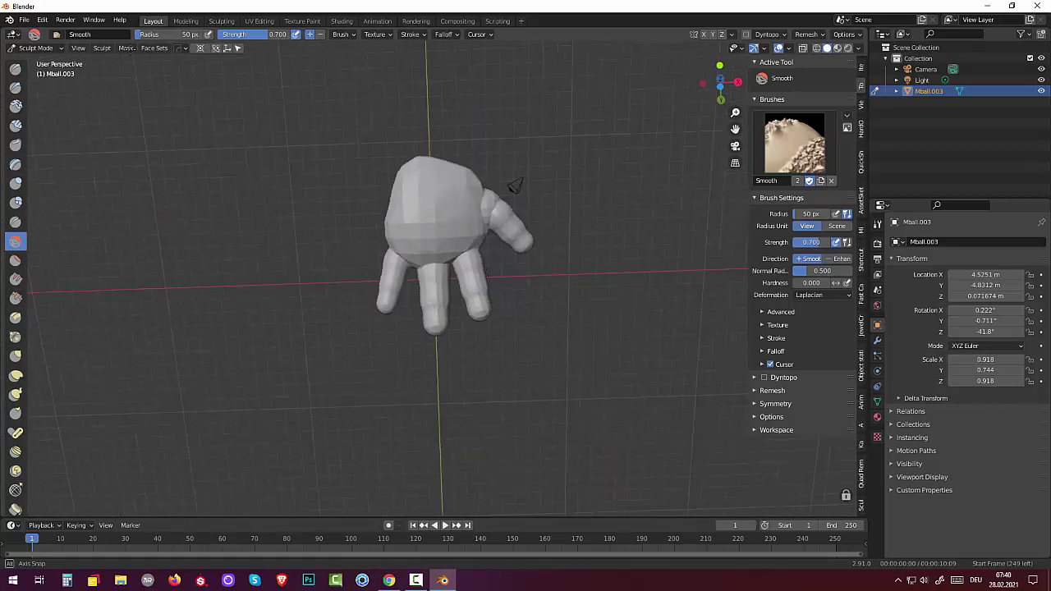
left_click_drag(511, 289, 494, 199)
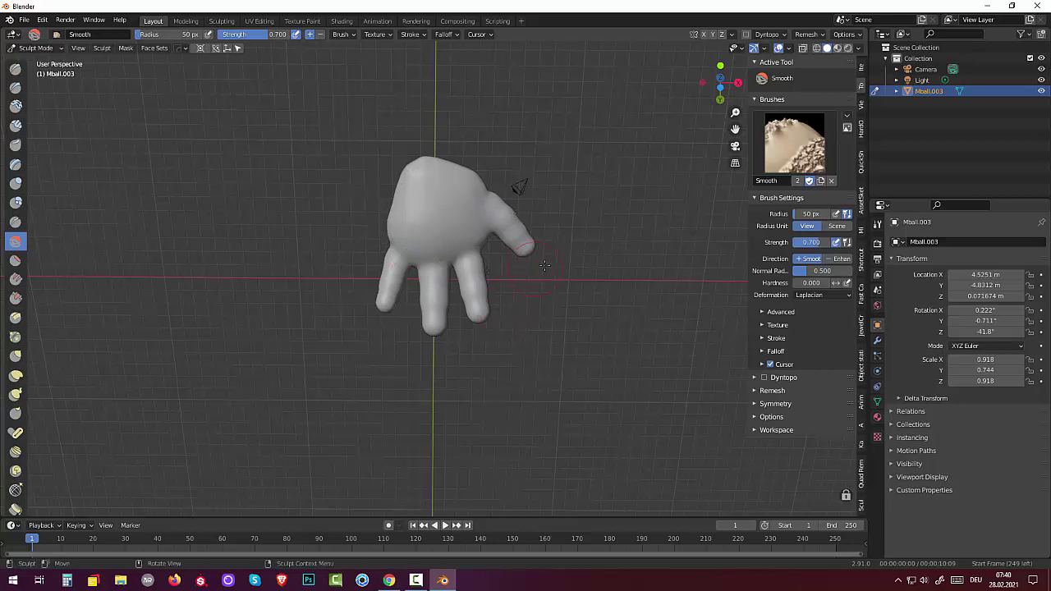
mouse_move(546, 266)
middle_mouse_down()
mouse_move(573, 502)
mouse_move(495, 501)
middle_mouse_up()
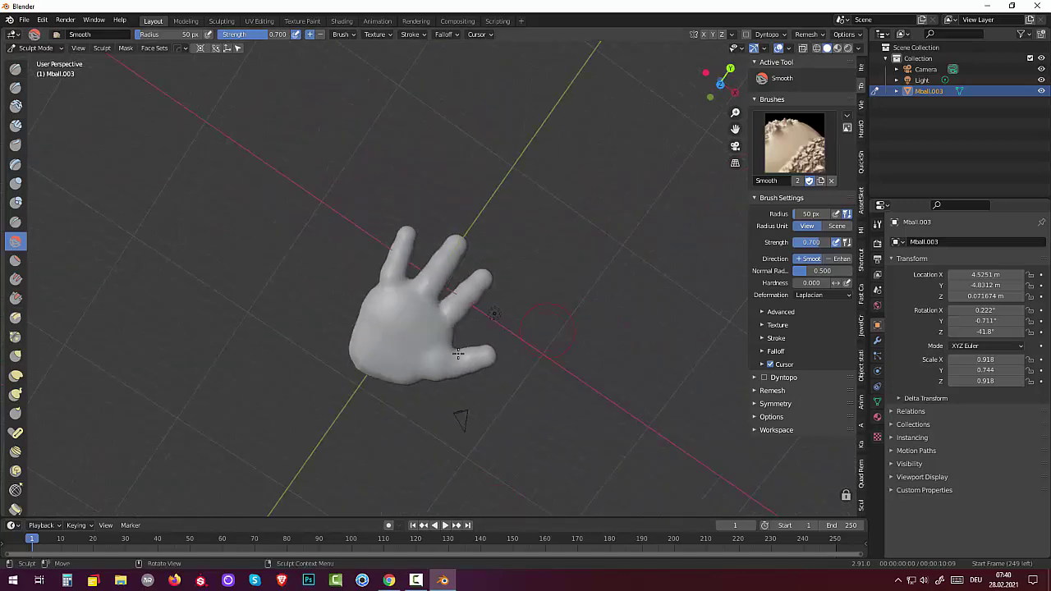
left_click_drag(373, 361, 369, 381)
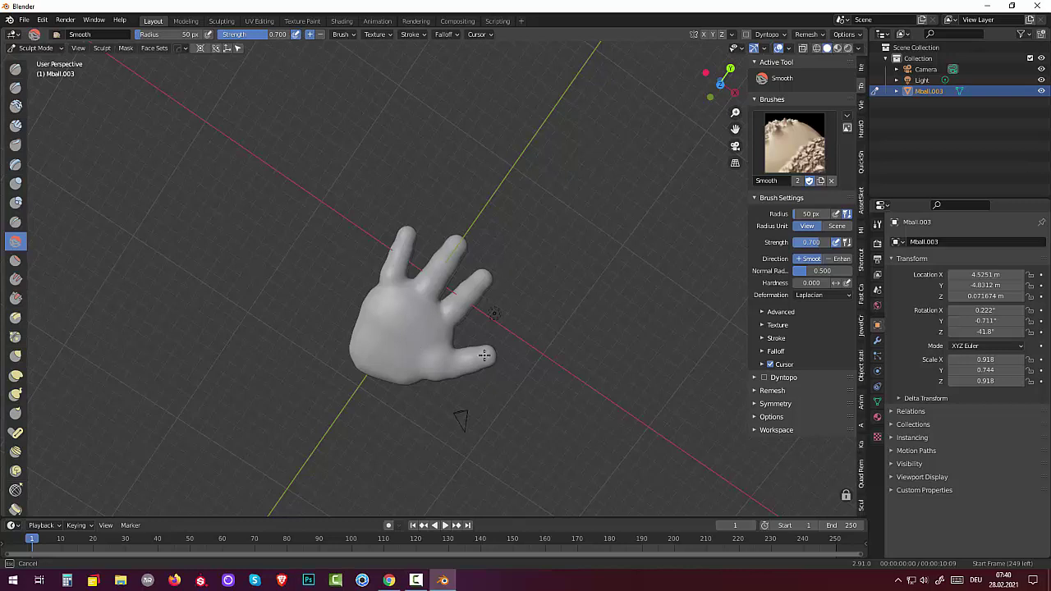
Step: Reshape the thumb, palm edges and side of the hand with the Elastic Deform brush
left_click(15, 376)
left_click_drag(355, 348, 353, 366)
left_click_drag(477, 355, 485, 362)
left_click_drag(433, 392, 410, 371)
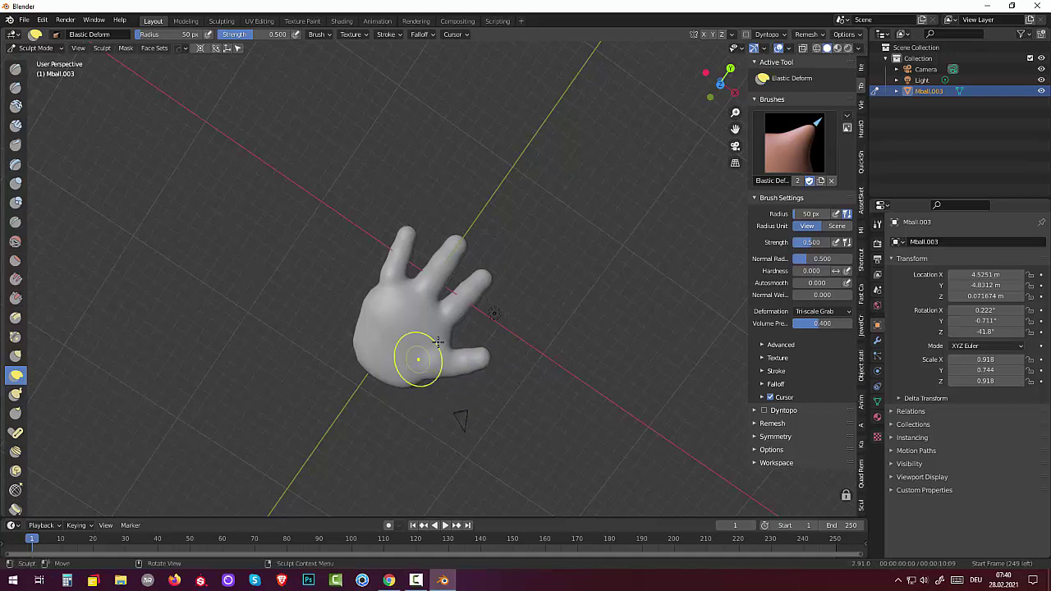
mouse_move(450, 322)
left_mouse_down()
mouse_move(486, 284)
mouse_move(451, 262)
left_mouse_up()
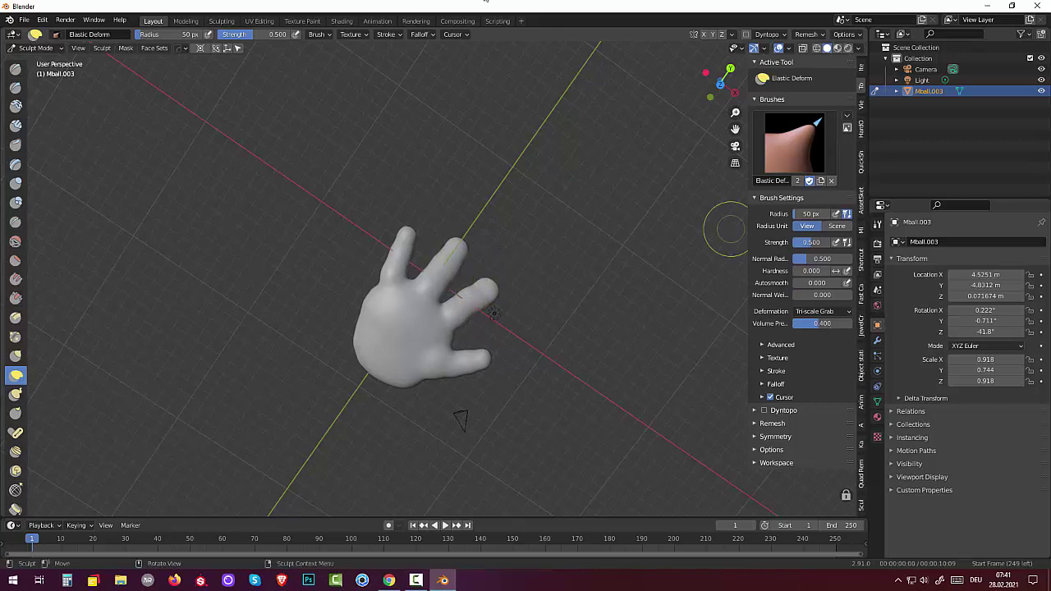
middle_click_drag(494, 261, 258, 146)
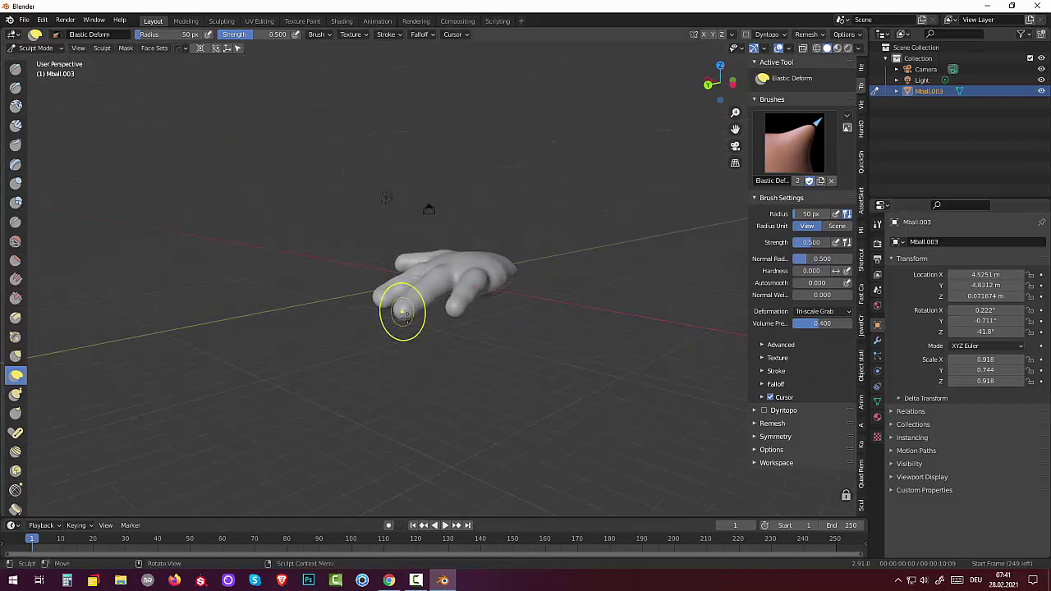
left_click_drag(403, 312, 450, 312)
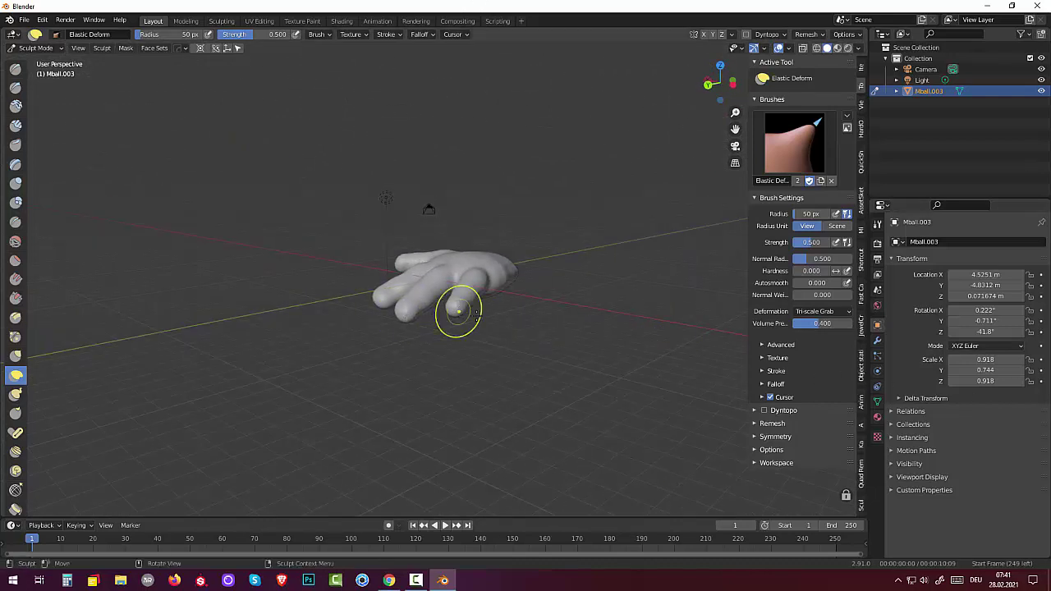
mouse_move(352, 347)
middle_mouse_down()
mouse_move(452, 428)
mouse_move(847, 374)
middle_mouse_up()
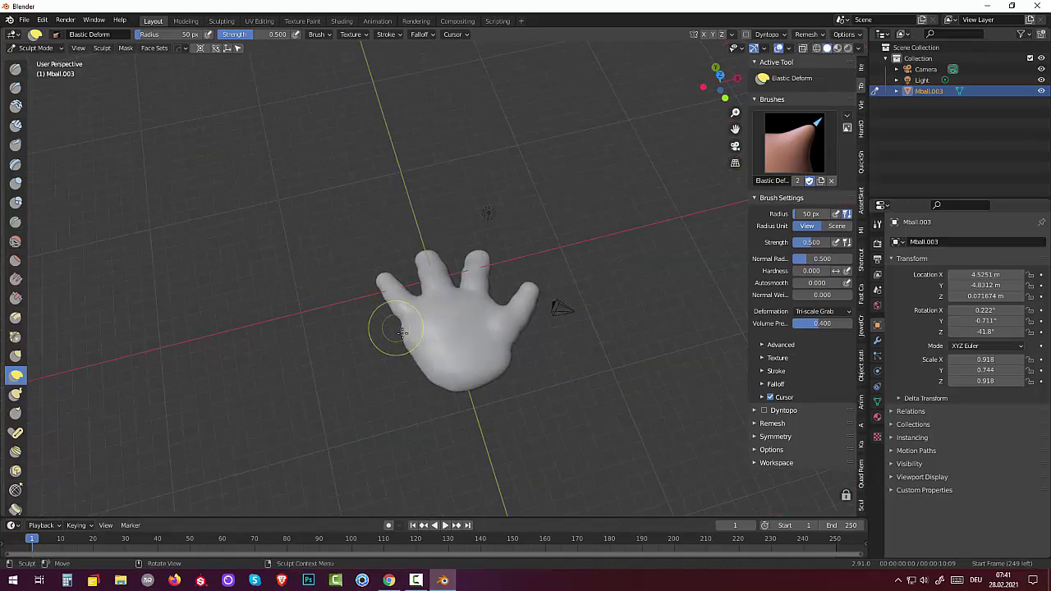
mouse_move(389, 316)
left_mouse_down()
mouse_move(404, 317)
mouse_move(395, 313)
mouse_move(407, 349)
mouse_move(446, 351)
mouse_move(442, 344)
left_mouse_up()
Step: Switch back to the Smooth brush, orbit around and zoom out on the hand
left_click(15, 241)
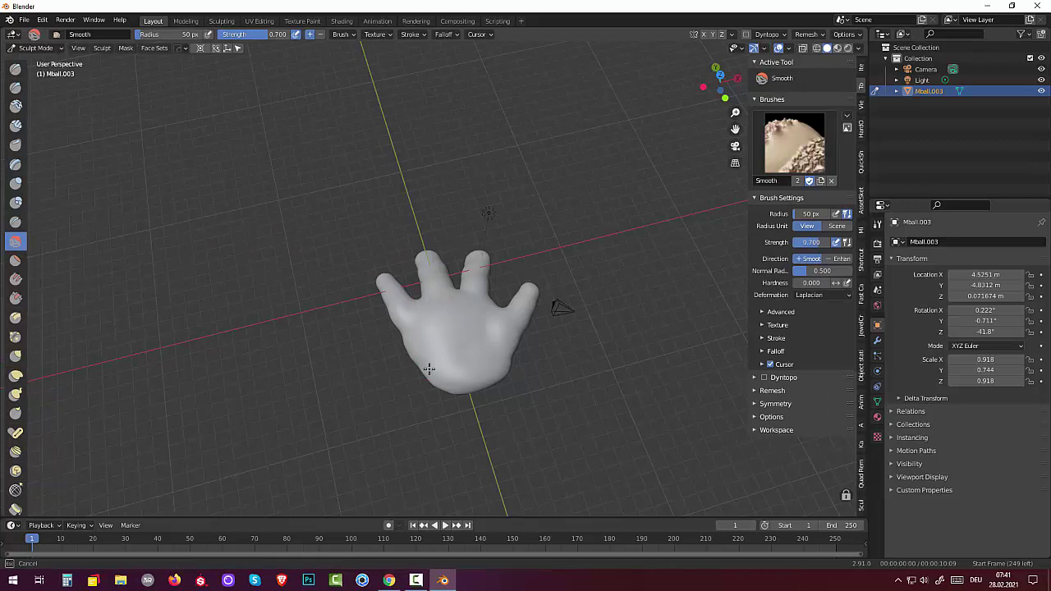
middle_click_drag(448, 387, 522, 315)
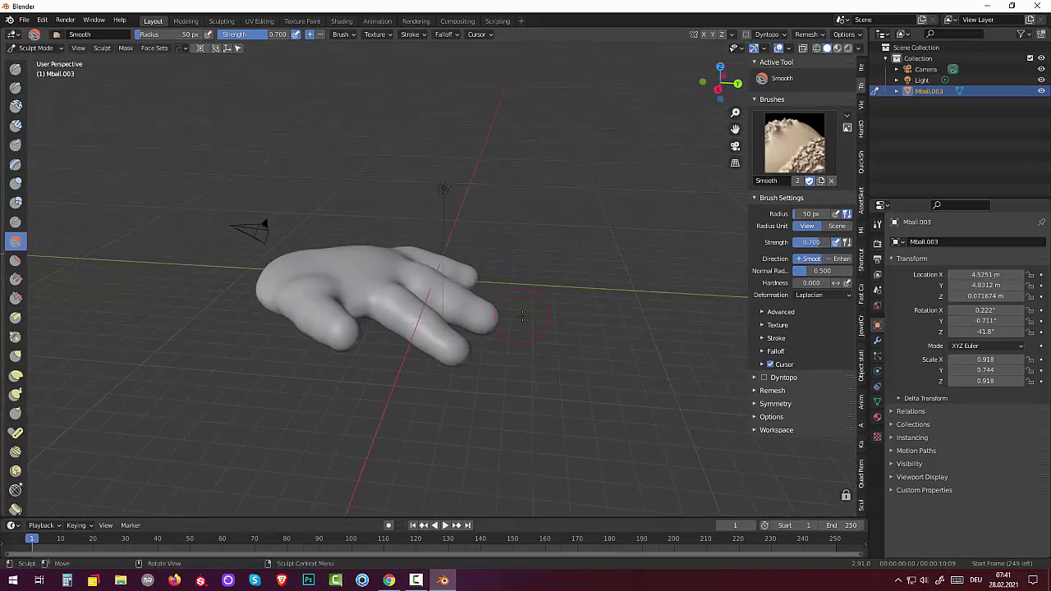
scroll(523, 316, "down", 1)
scroll(542, 328, "down", 3)
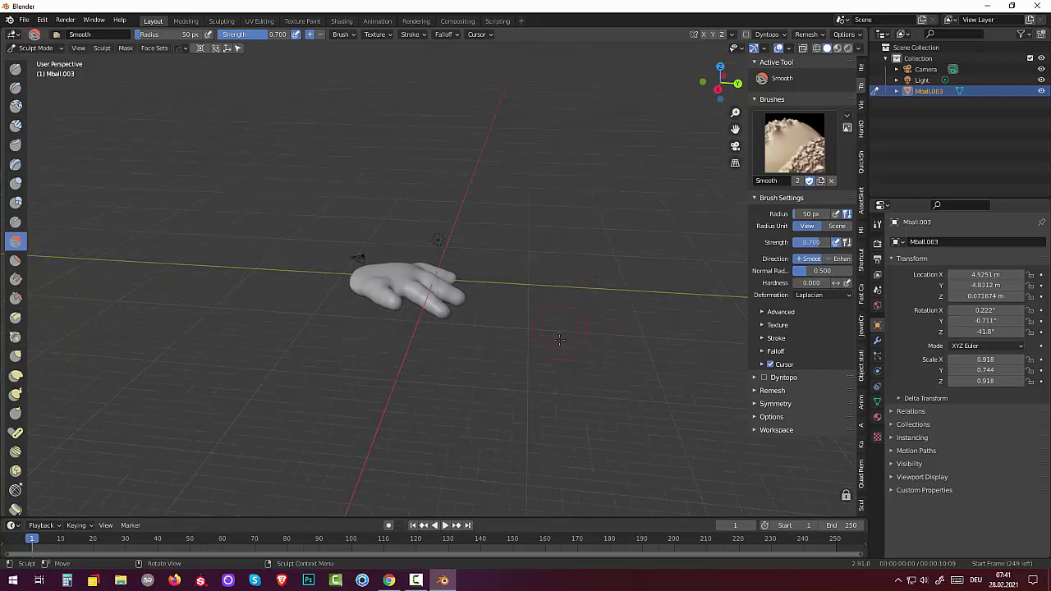
left_click(34, 48)
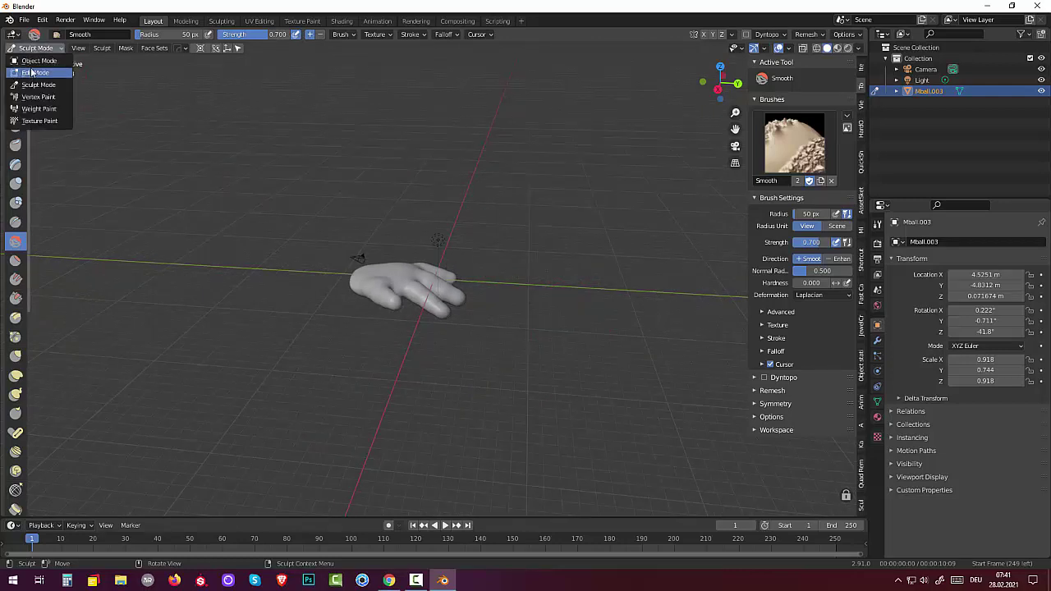
Step: Return to Object Mode and move the hand away from the world origin
left_click(36, 62)
scroll(361, 233, "down", 3)
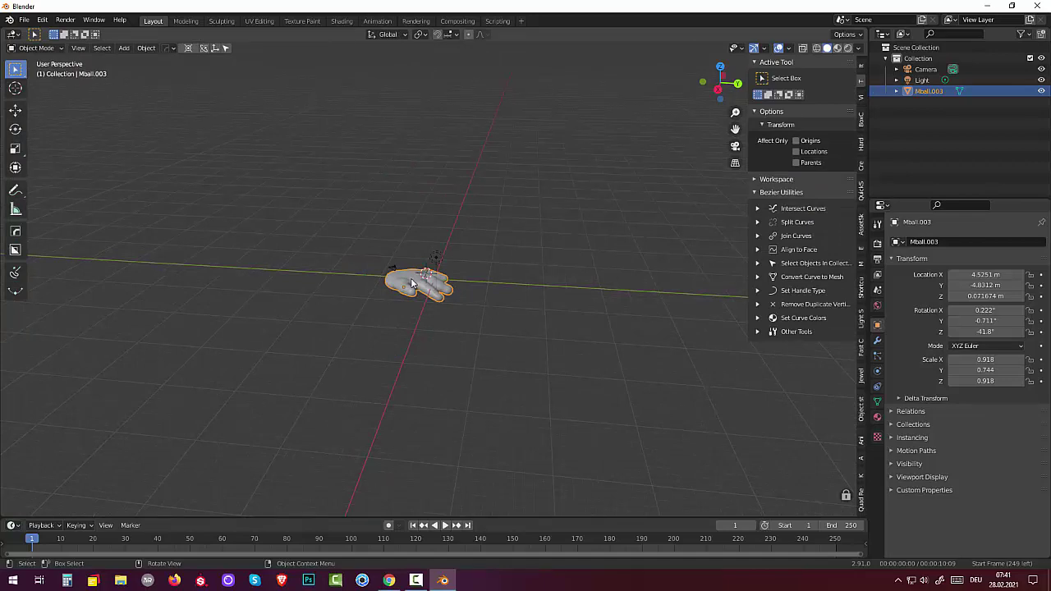
key("g")
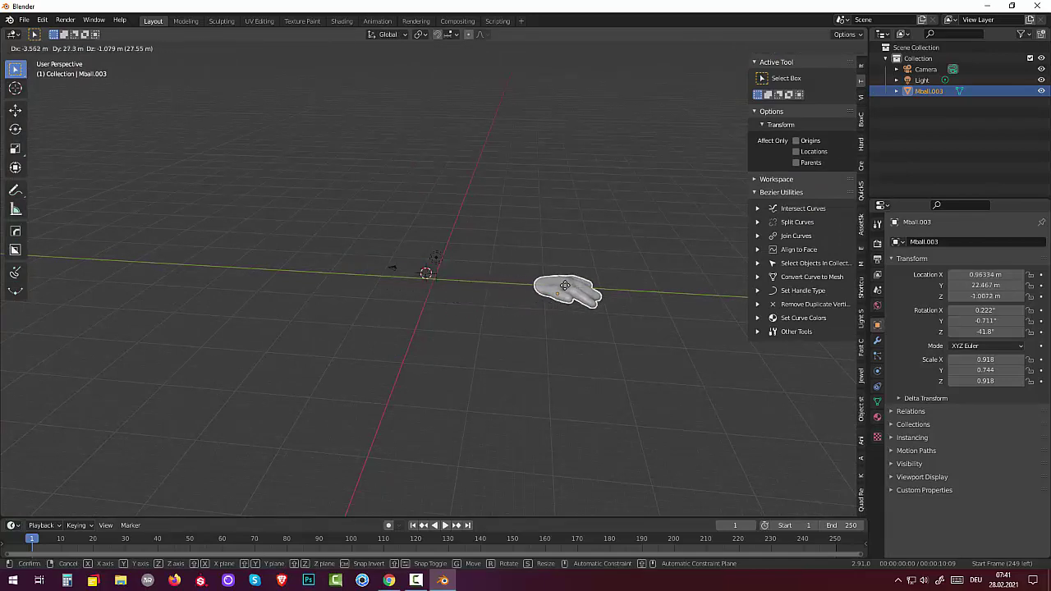
left_click(565, 285)
mouse_move(552, 294)
middle_mouse_down()
mouse_move(593, 341)
mouse_move(576, 387)
mouse_move(555, 384)
middle_mouse_up()
Step: Move the hand further aside, snap the 3D cursor onto it, and deselect it
key("g")
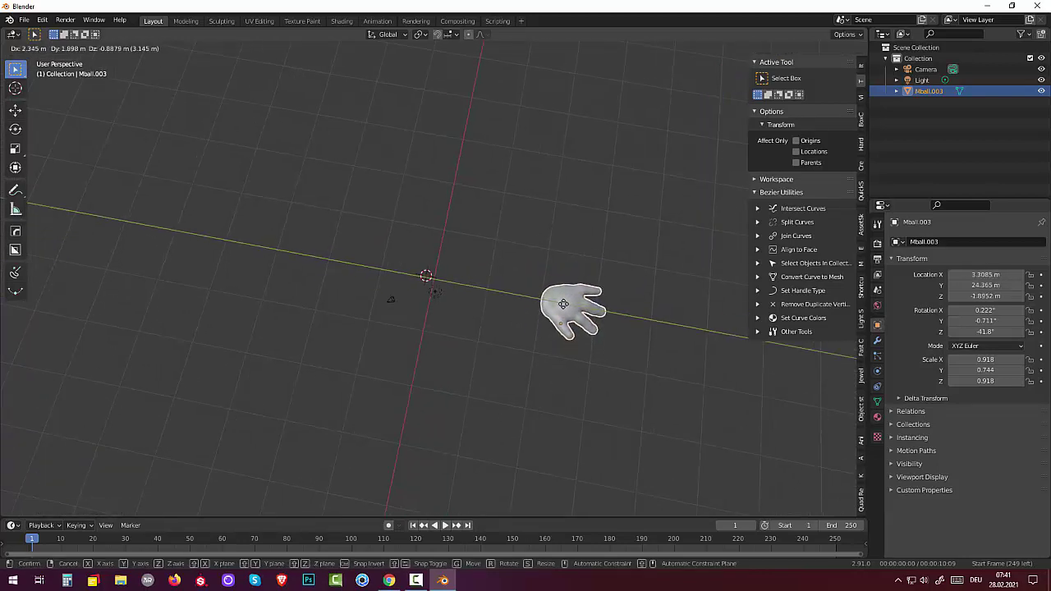
left_click(563, 304)
mouse_move(476, 295)
middle_mouse_down()
mouse_move(495, 213)
mouse_move(469, 217)
mouse_move(189, 94)
middle_mouse_up()
left_click(228, 47)
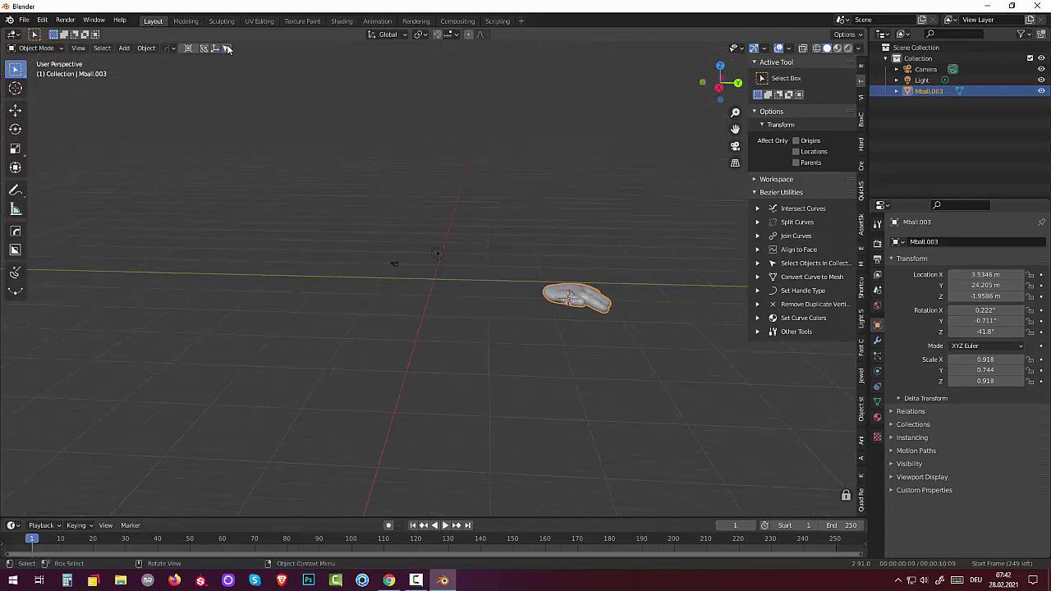
mouse_move(515, 302)
middle_mouse_down()
mouse_move(529, 263)
mouse_move(529, 309)
middle_mouse_up()
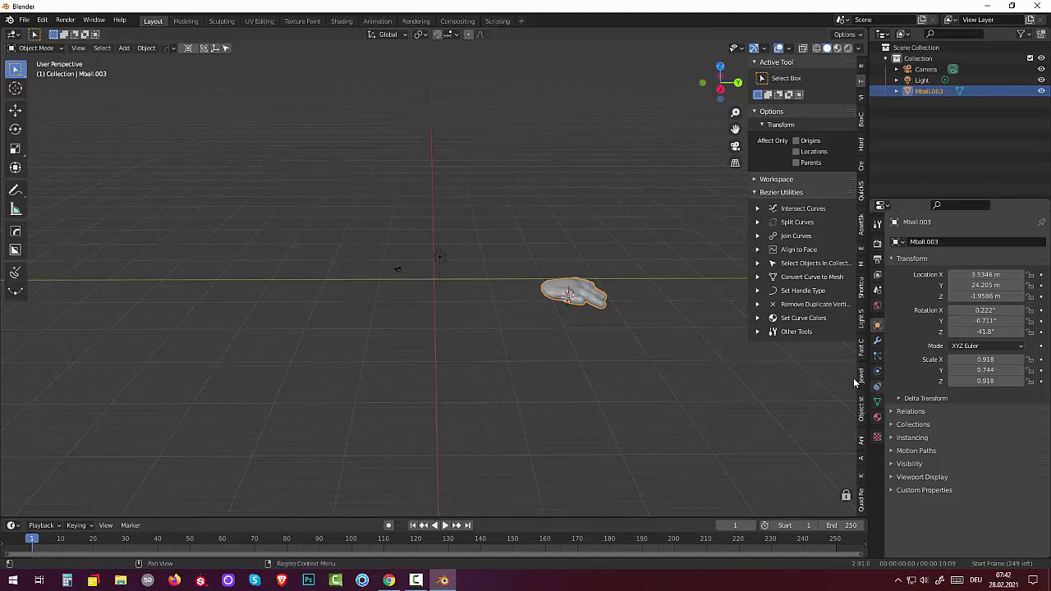
left_click(613, 380)
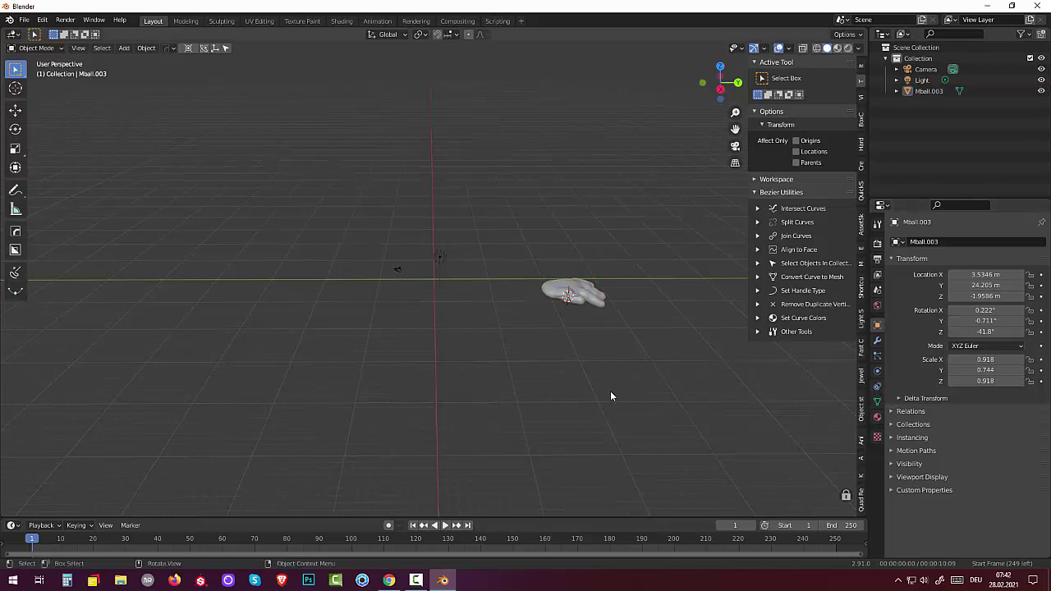
key("shift+a")
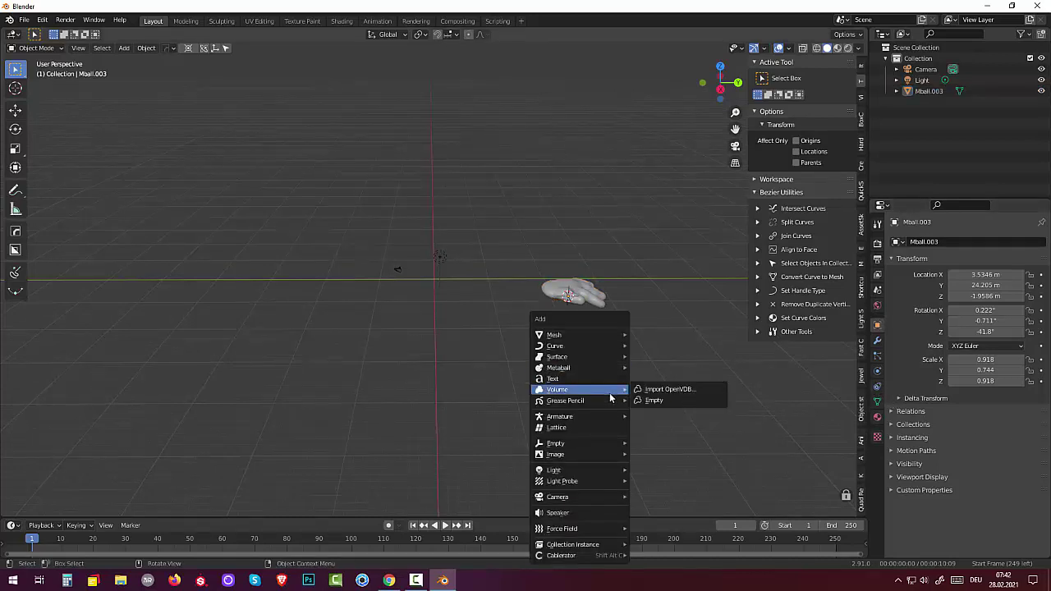
mouse_move(559, 367)
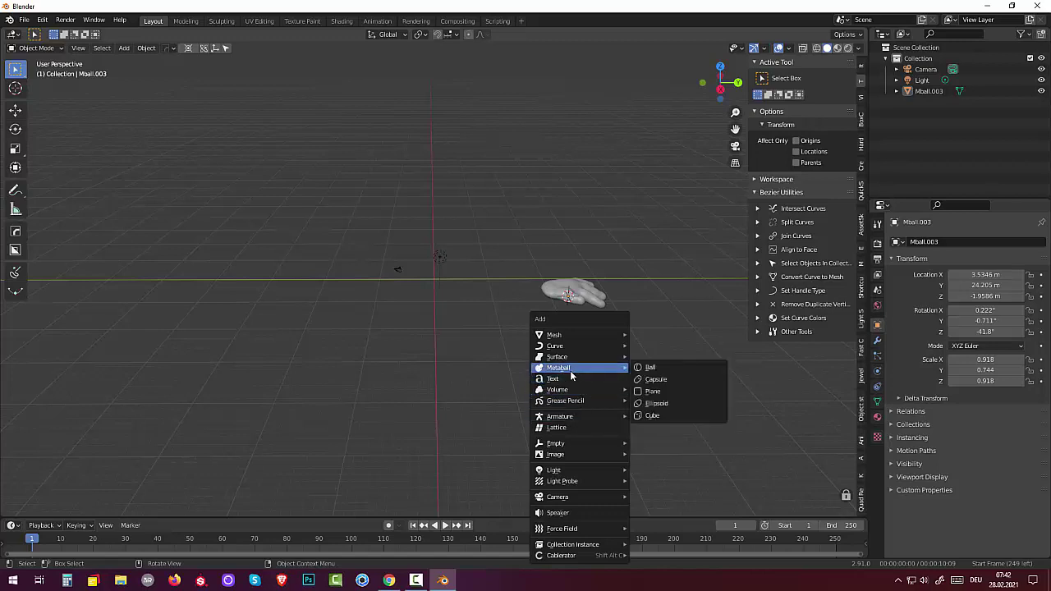
Step: Reset the 3D cursor to the world origin and add a Single Vert mesh there
left_click(37, 48)
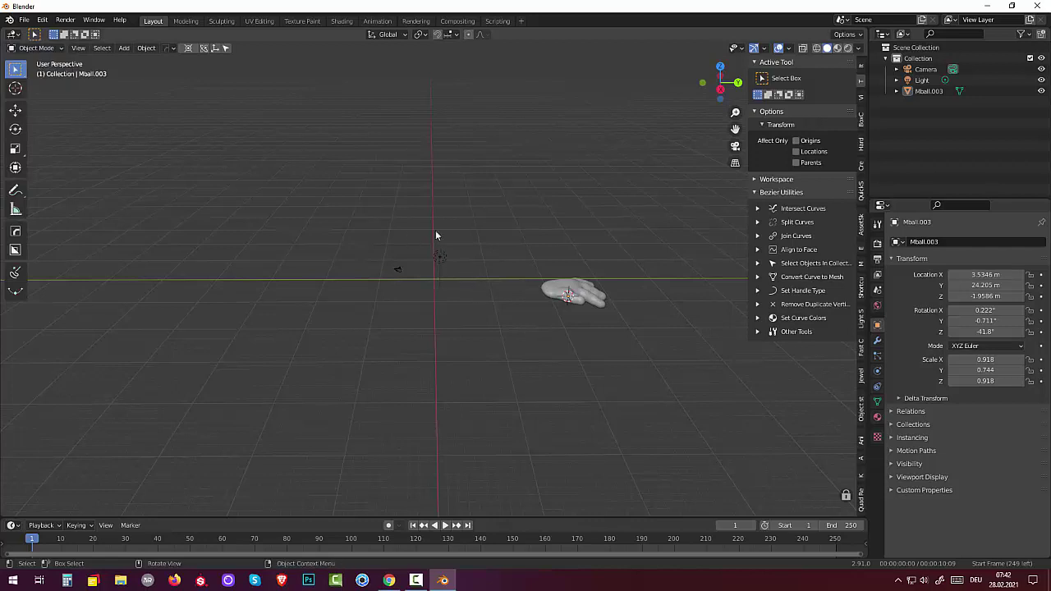
left_click(214, 48)
key("shift+a")
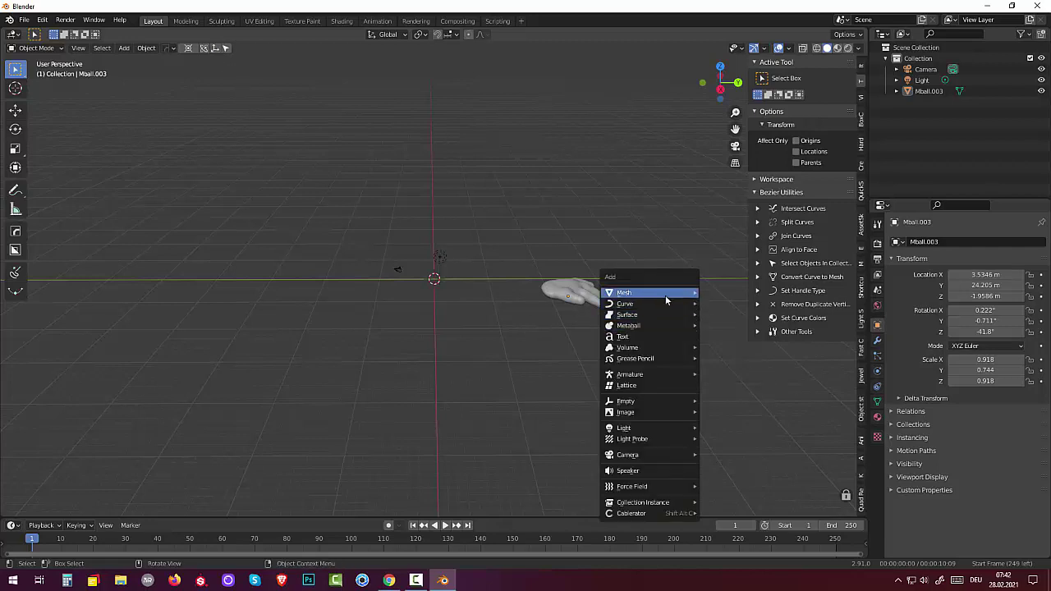
mouse_move(624, 292)
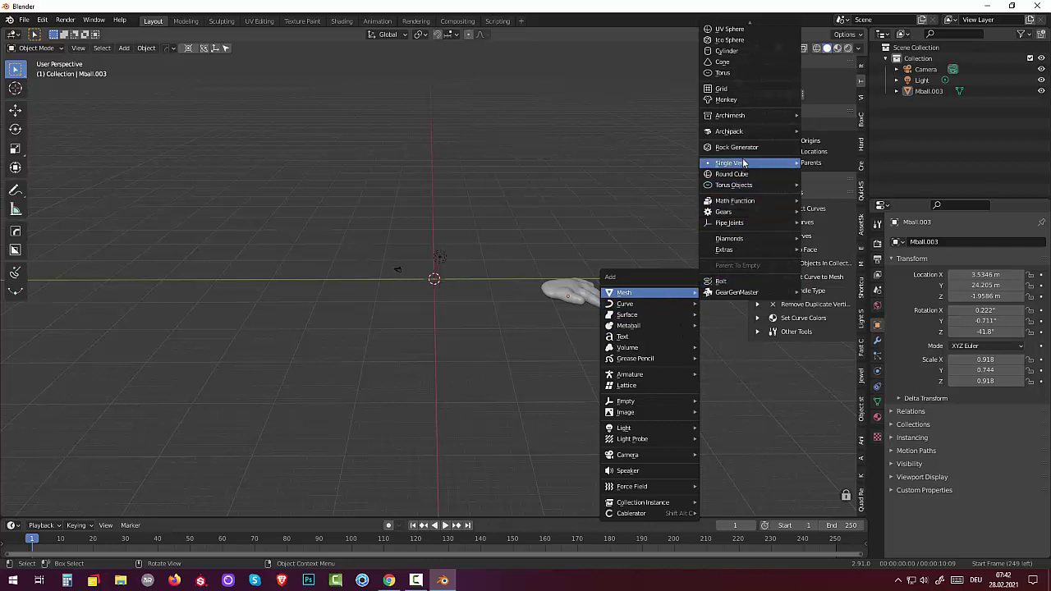
mouse_move(729, 163)
left_click(839, 163)
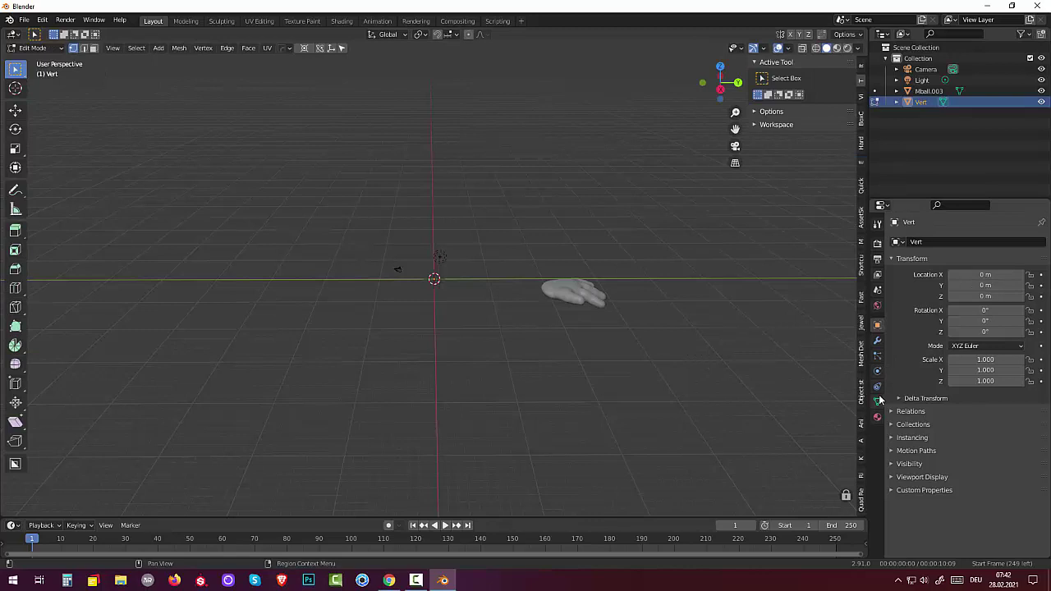
left_click(877, 341)
left_click(910, 242)
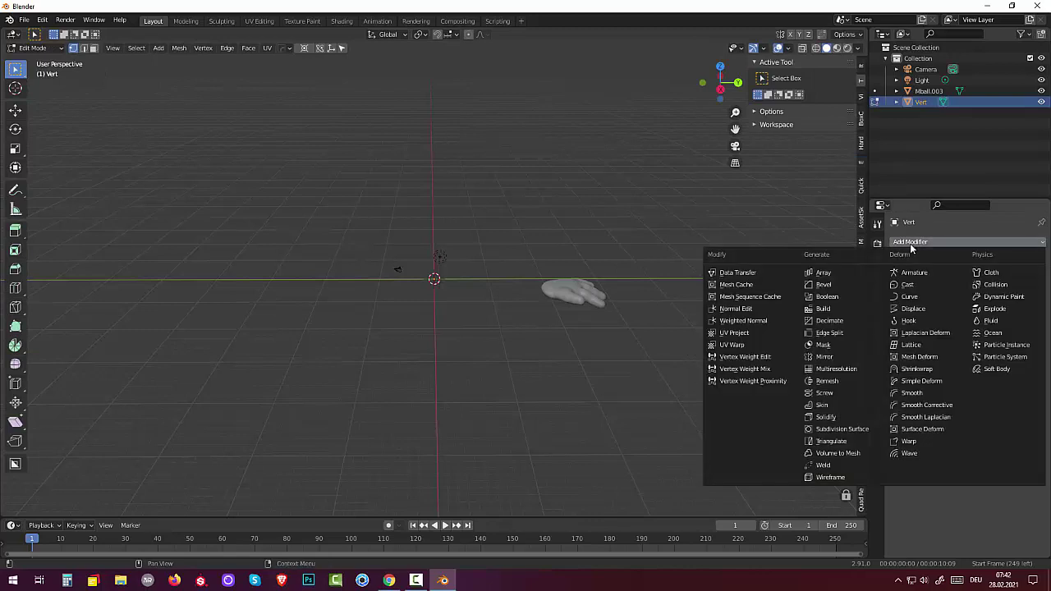
Step: Add a Skin modifier to Vert and scale the vertex to half size
left_click(829, 407)
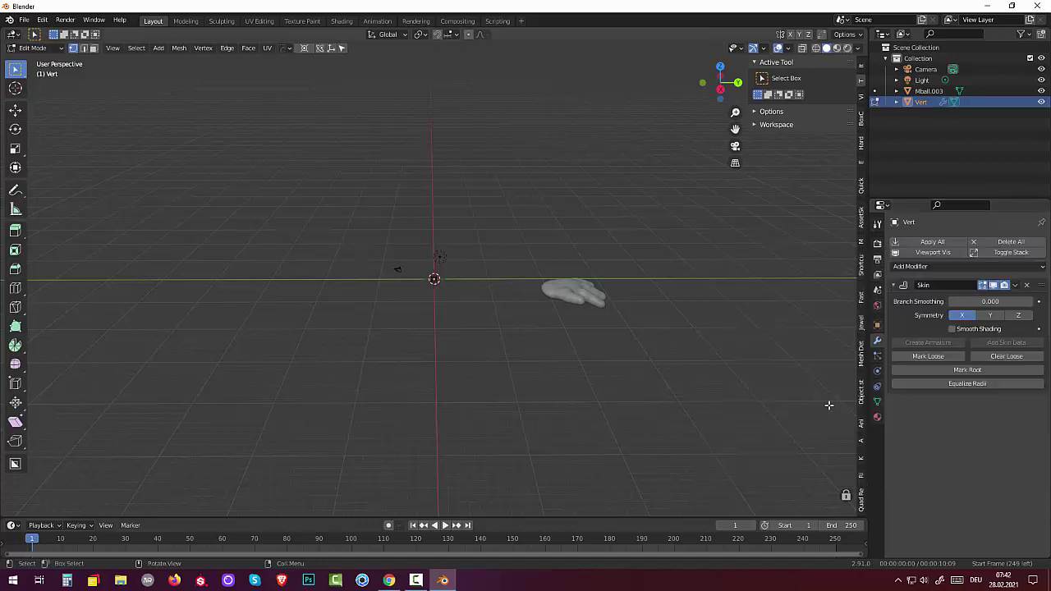
middle_click_drag(418, 260, 420, 251)
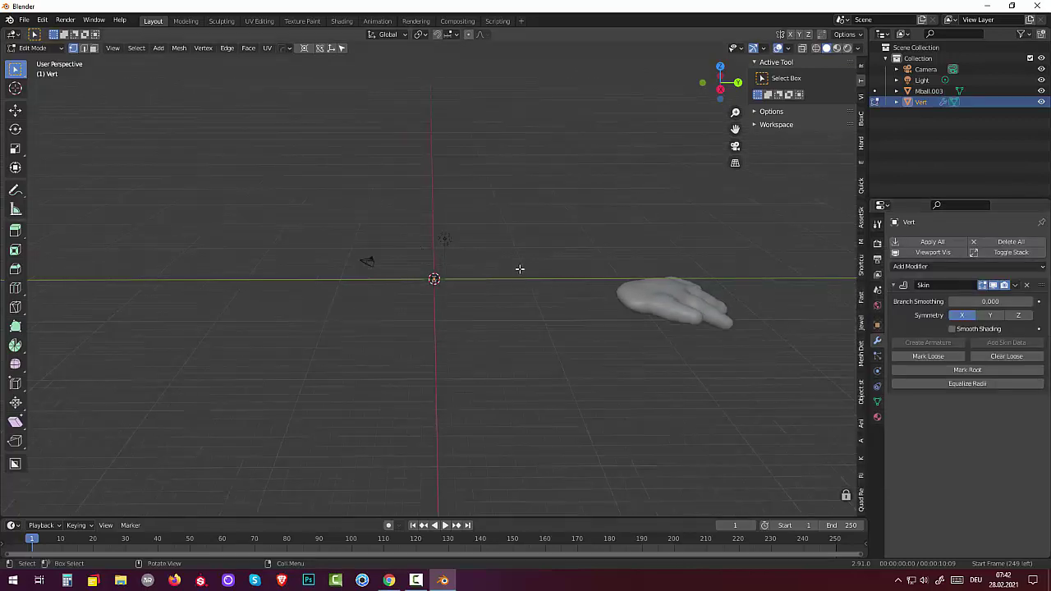
key("s")
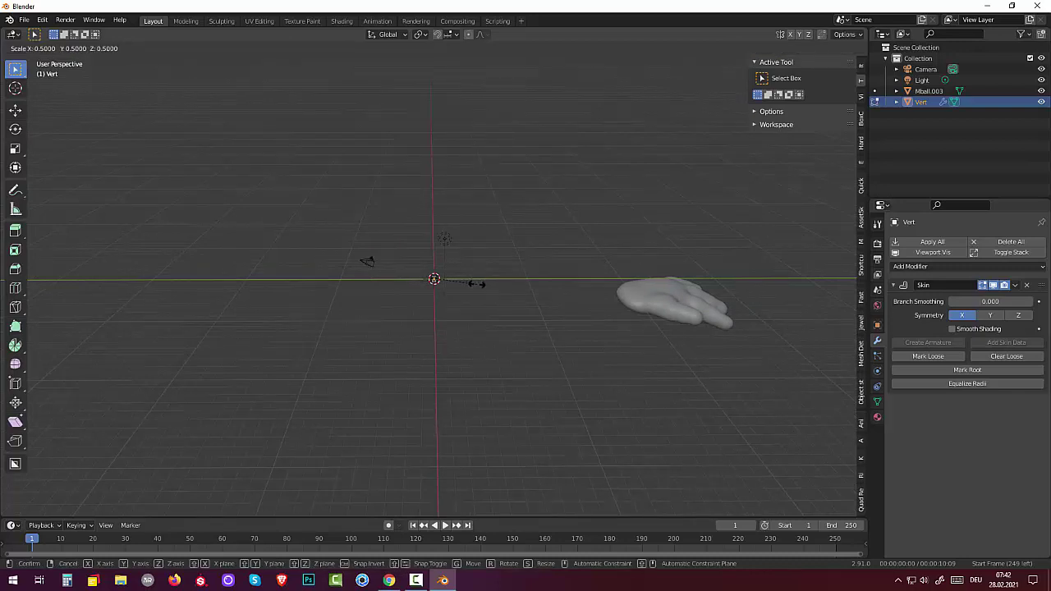
key("Return")
Step: Enlarge the skin box around the vertex to about 1.87 using skin resize
scroll(474, 304, "up", 3)
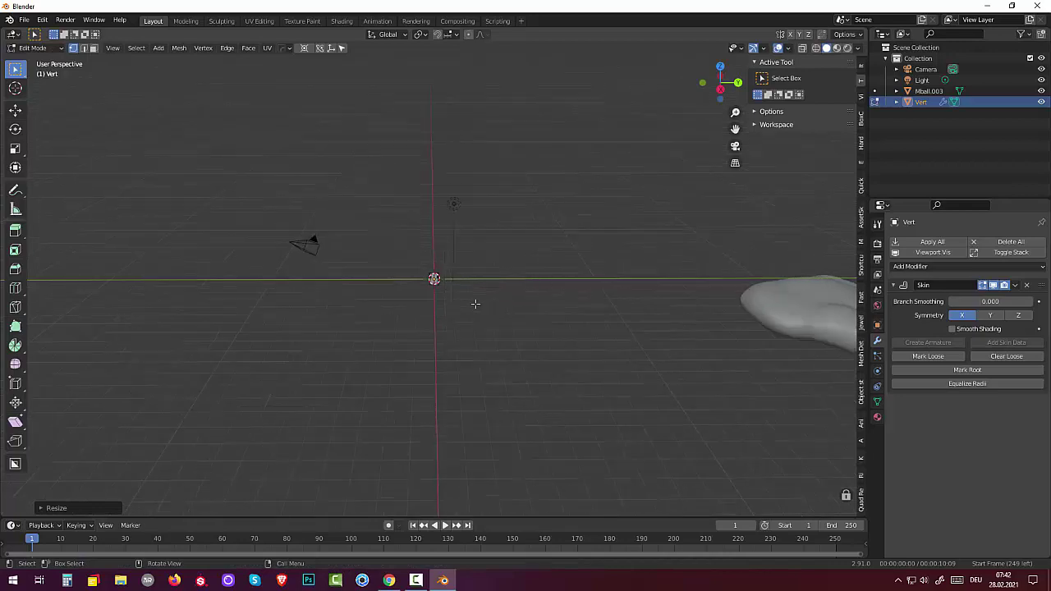
scroll(475, 300, "up", 2)
key("s")
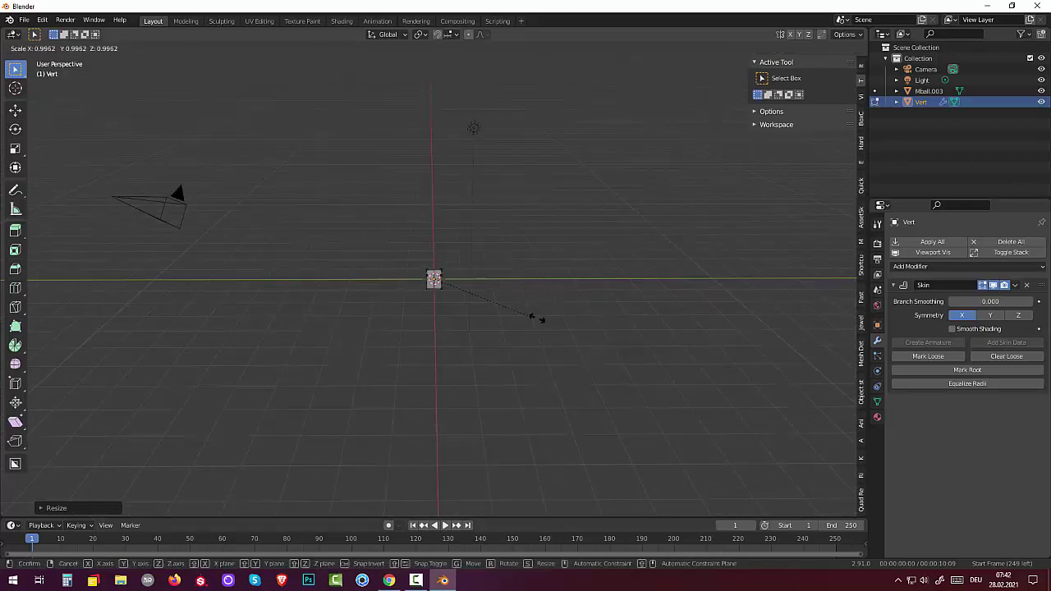
left_click(403, 430)
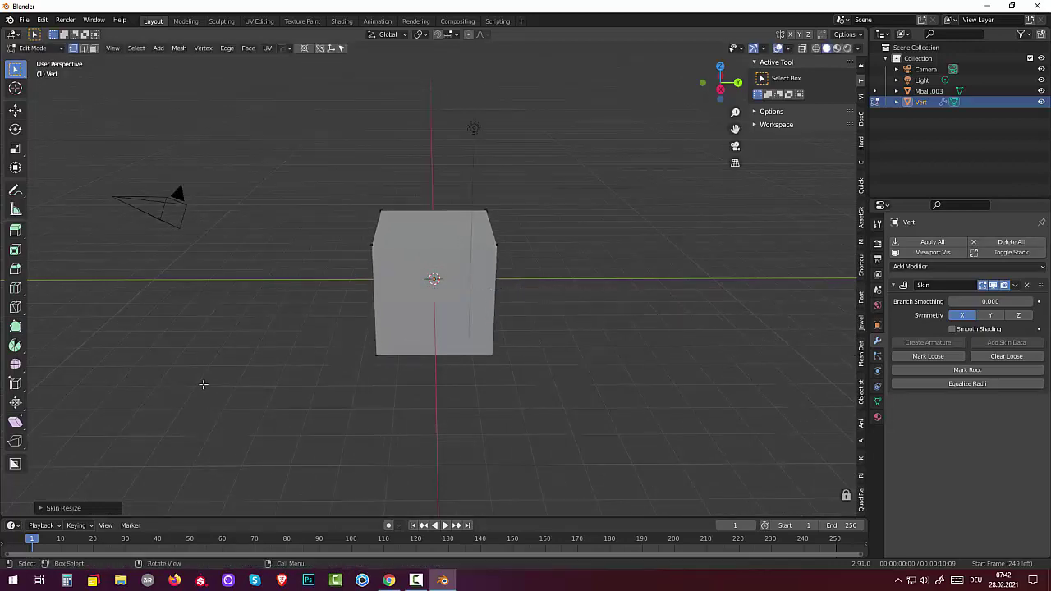
scroll(204, 384, "down", 5)
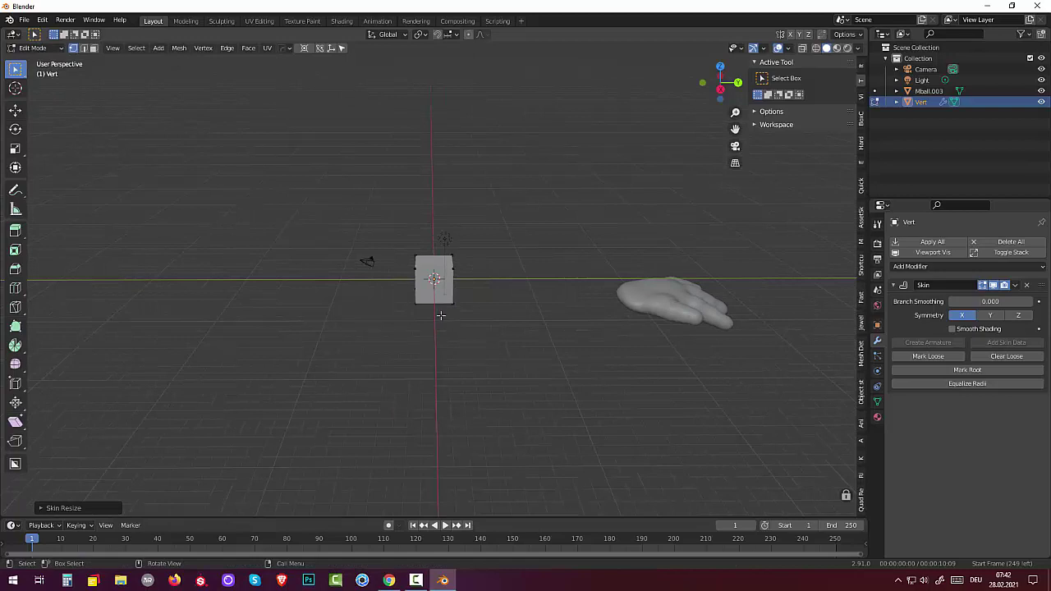
key("ctrl+a")
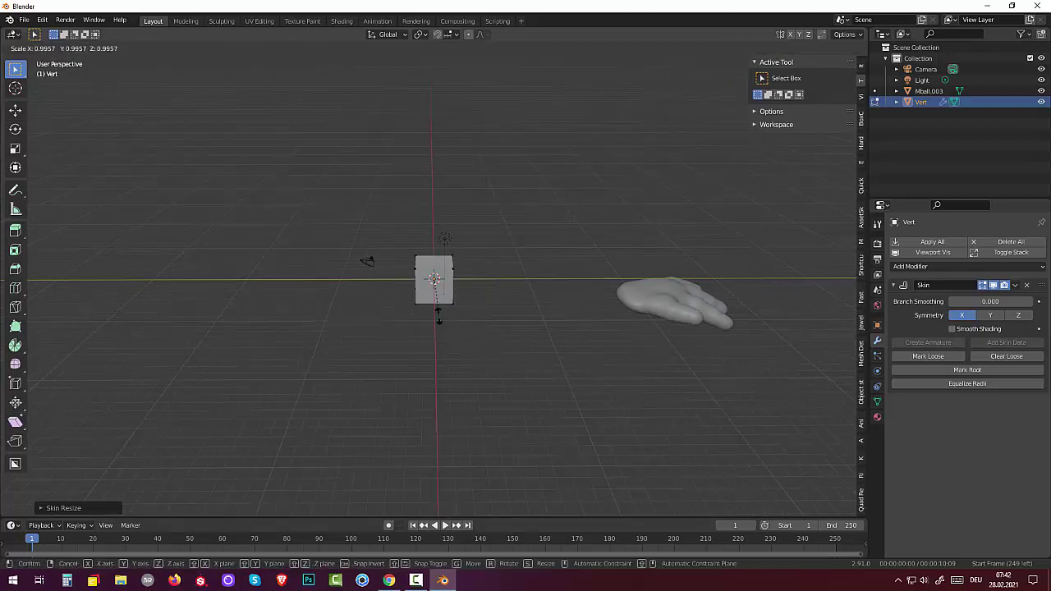
left_click(483, 332)
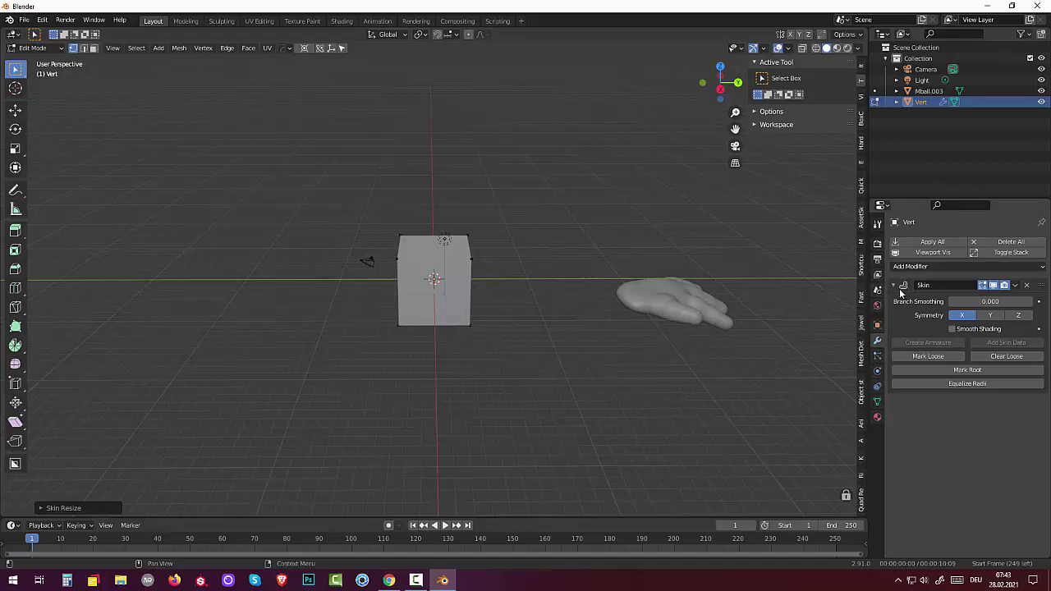
Step: Add a Subdivision modifier and extrude the vertex into an arm reaching toward the hand
left_click(915, 267)
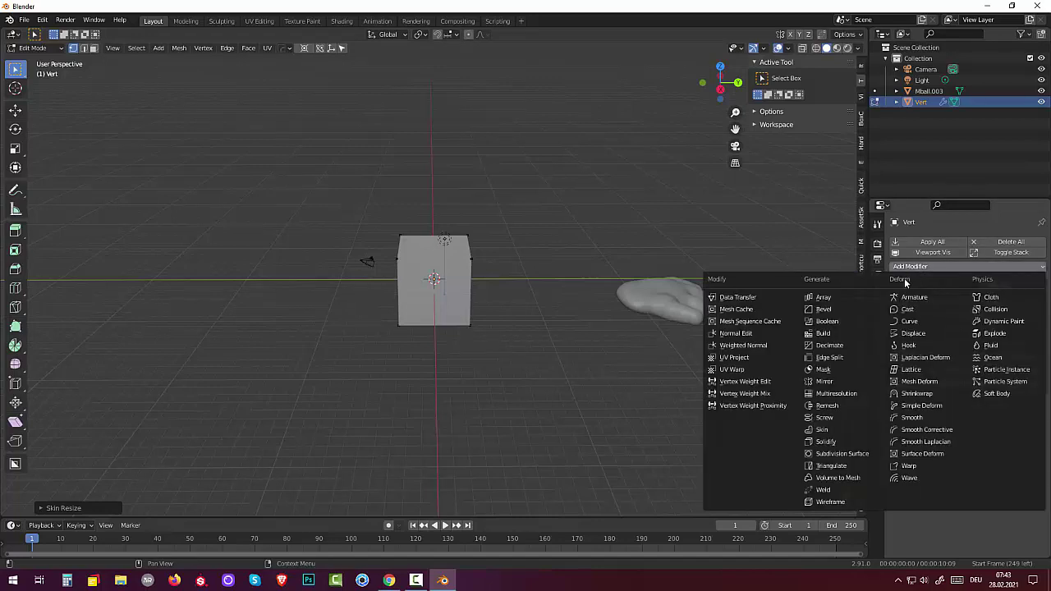
left_click(835, 456)
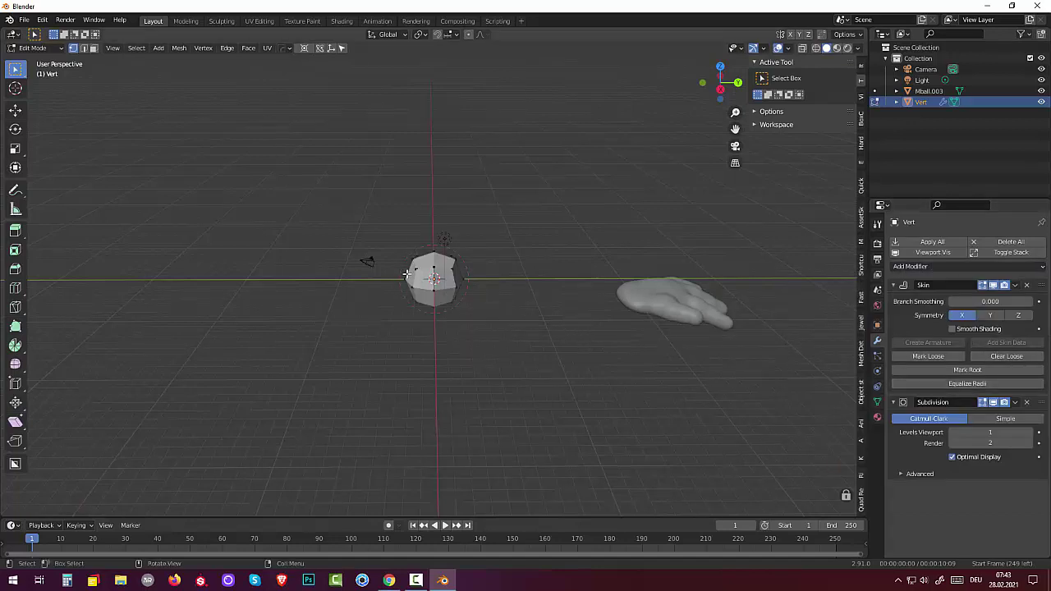
key("e")
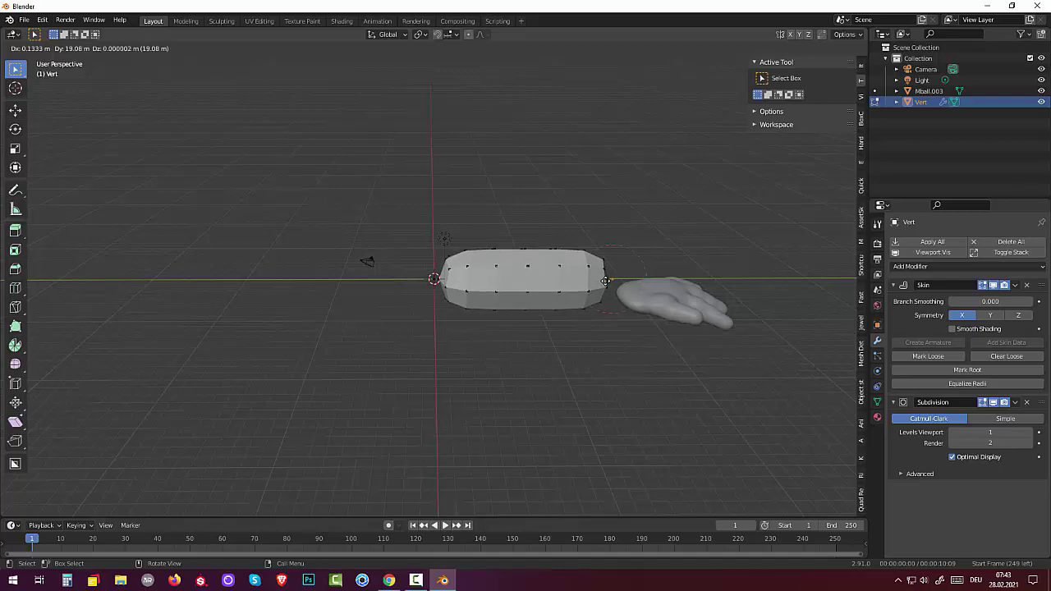
left_click(614, 285)
middle_click_drag(615, 312, 581, 367)
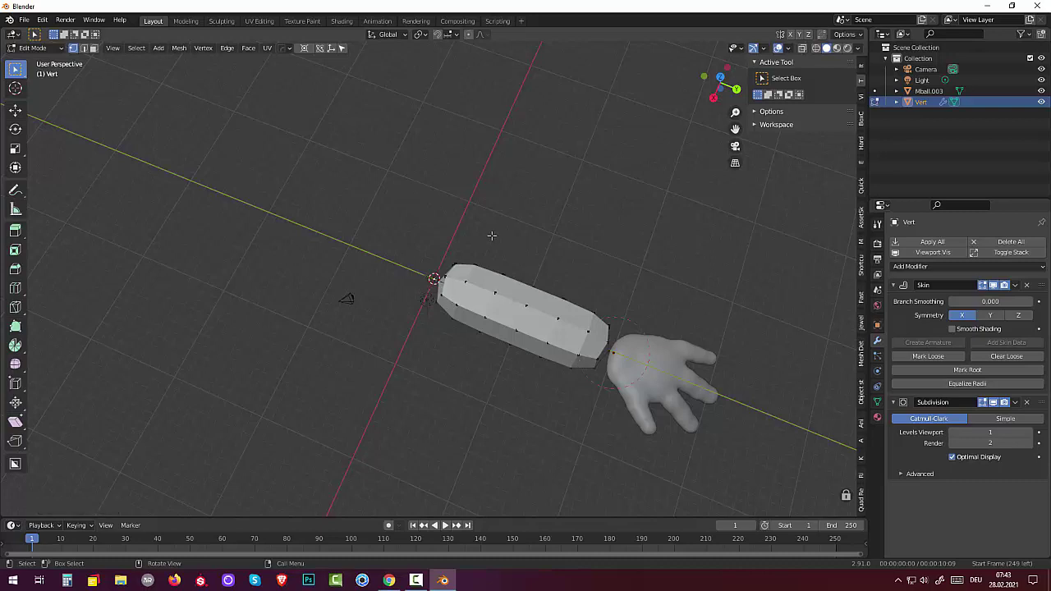
Step: Thicken the arm's end, move it to meet the hand, and set viewport subdivision to 2
key("s")
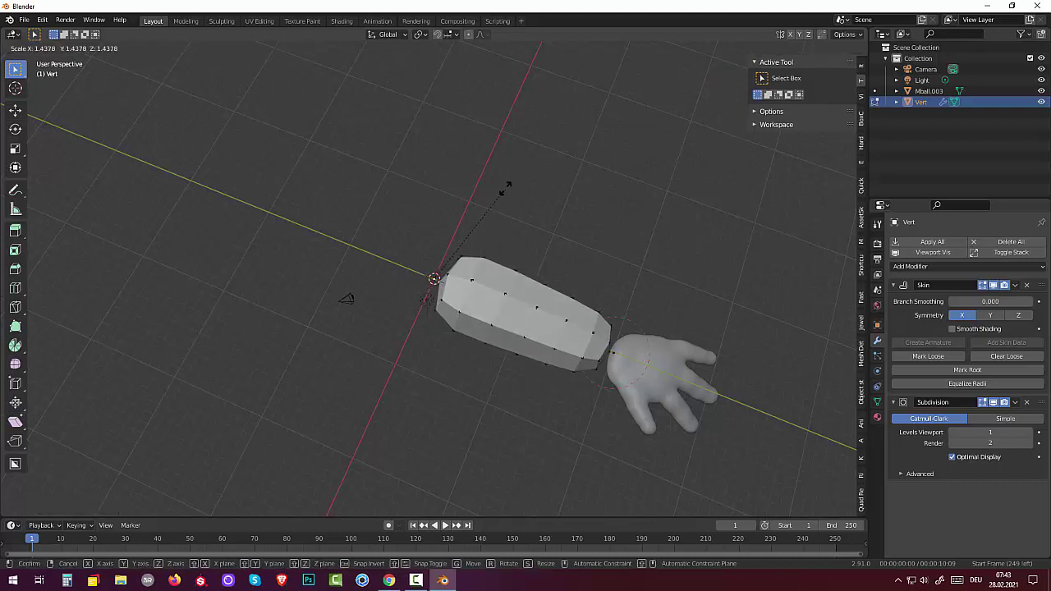
left_click(507, 187)
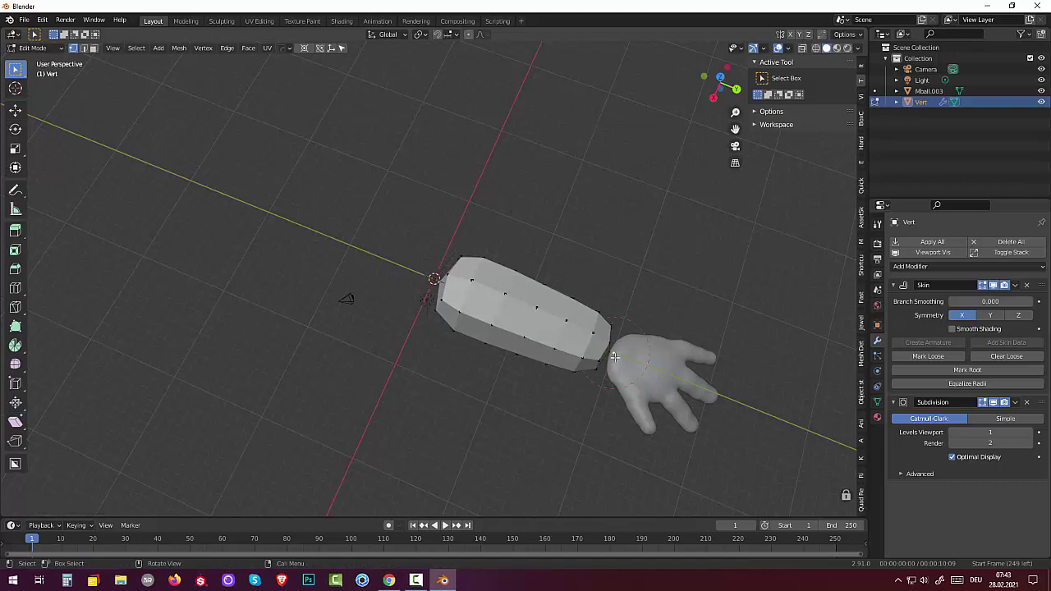
key("g")
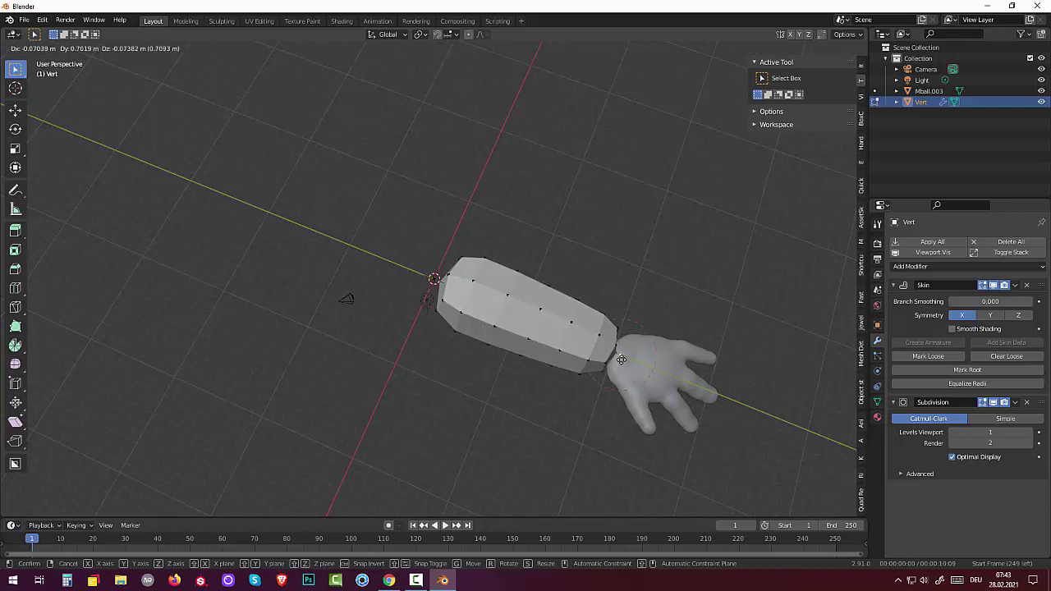
left_click(623, 361)
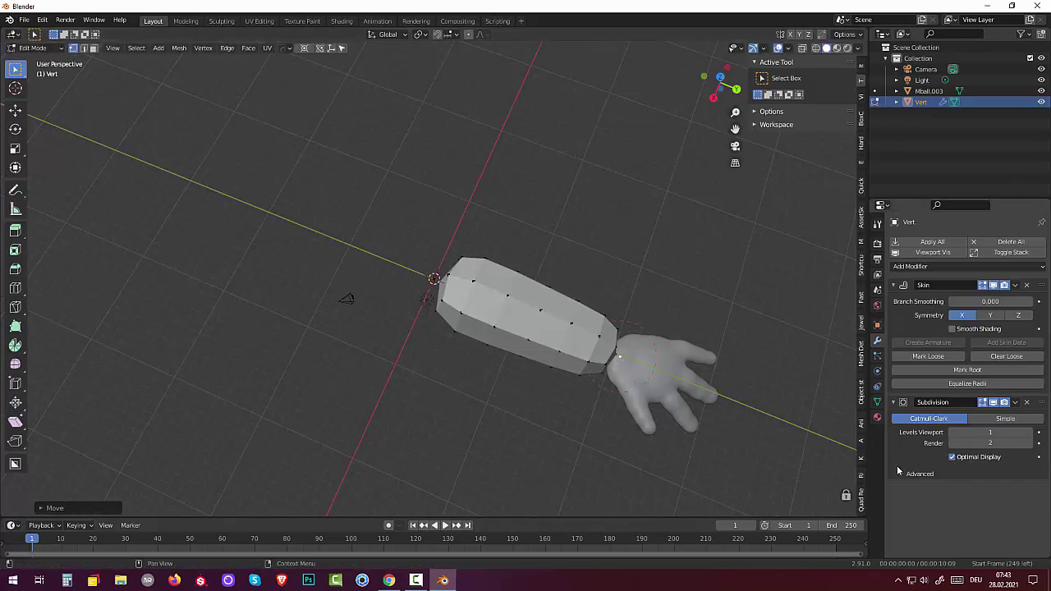
left_click(1034, 432)
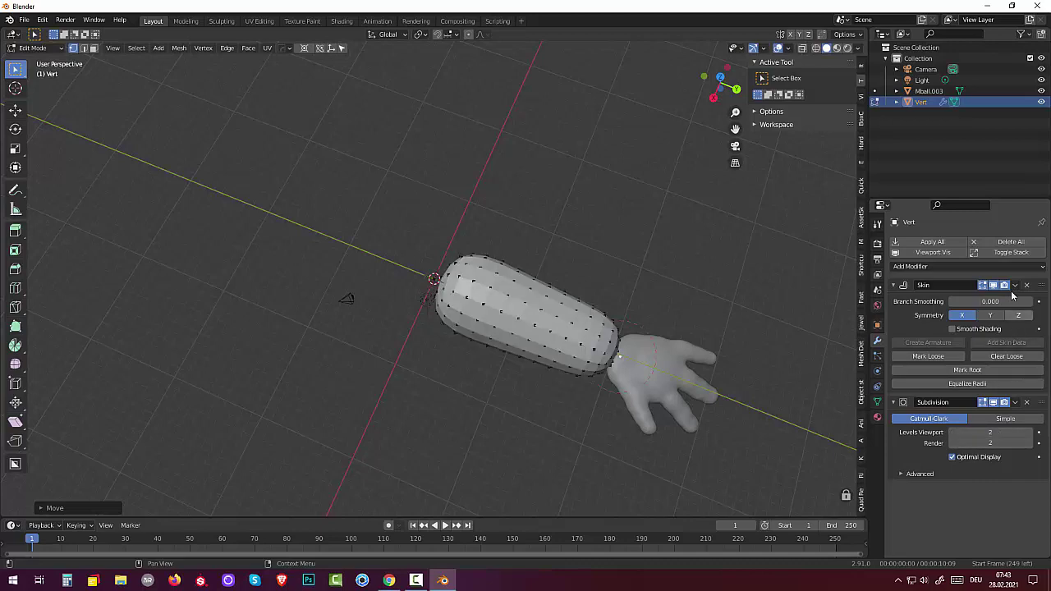
Step: Return to Object Mode and apply all of the arm's skin and subdivision modifiers
left_click(928, 242)
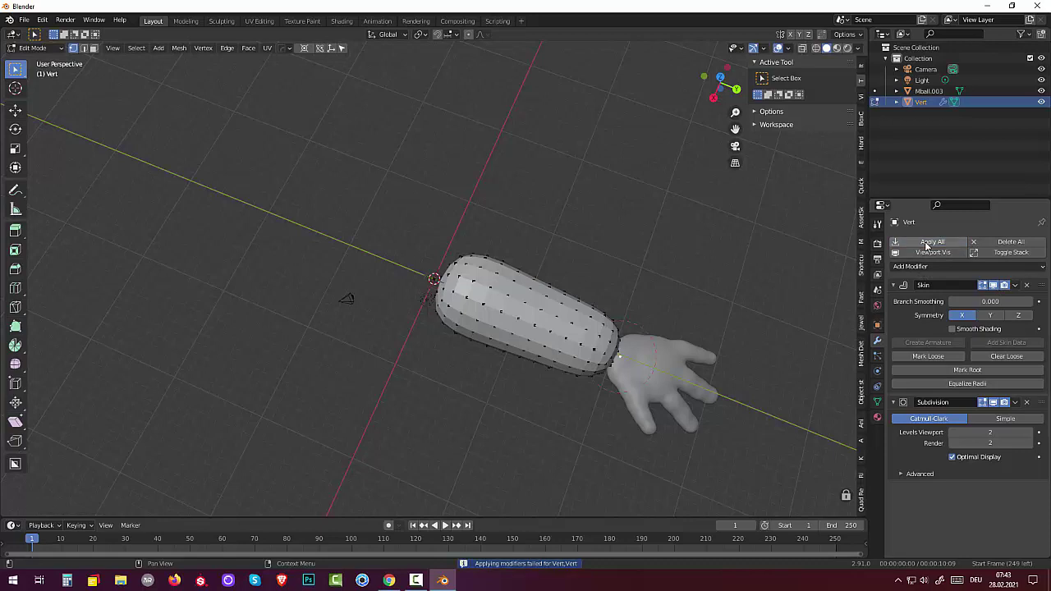
left_click(33, 47)
left_click(32, 58)
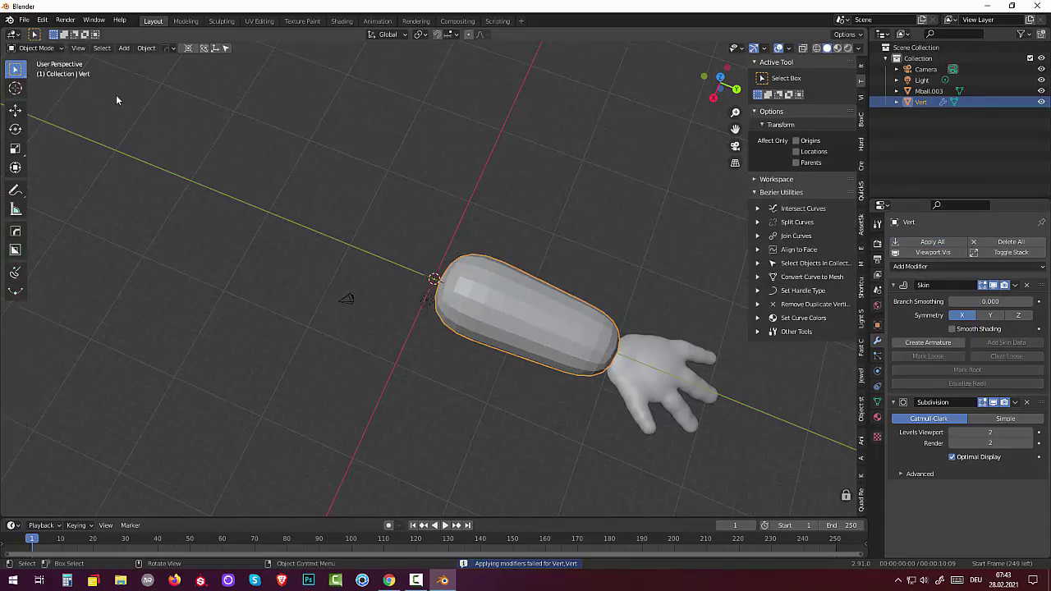
left_click(930, 243)
Step: Move the hand Mball.003 so it lines up against the arm's wrist
mouse_move(510, 457)
middle_mouse_down()
mouse_move(581, 404)
mouse_move(536, 295)
mouse_move(559, 368)
mouse_move(634, 338)
middle_mouse_up()
left_click(672, 326)
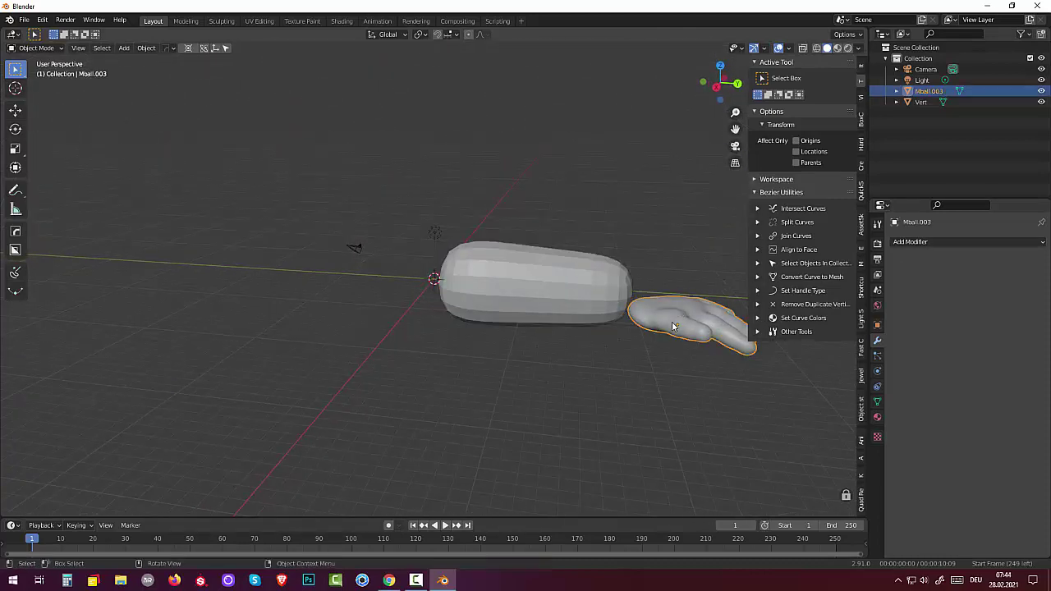
key("g")
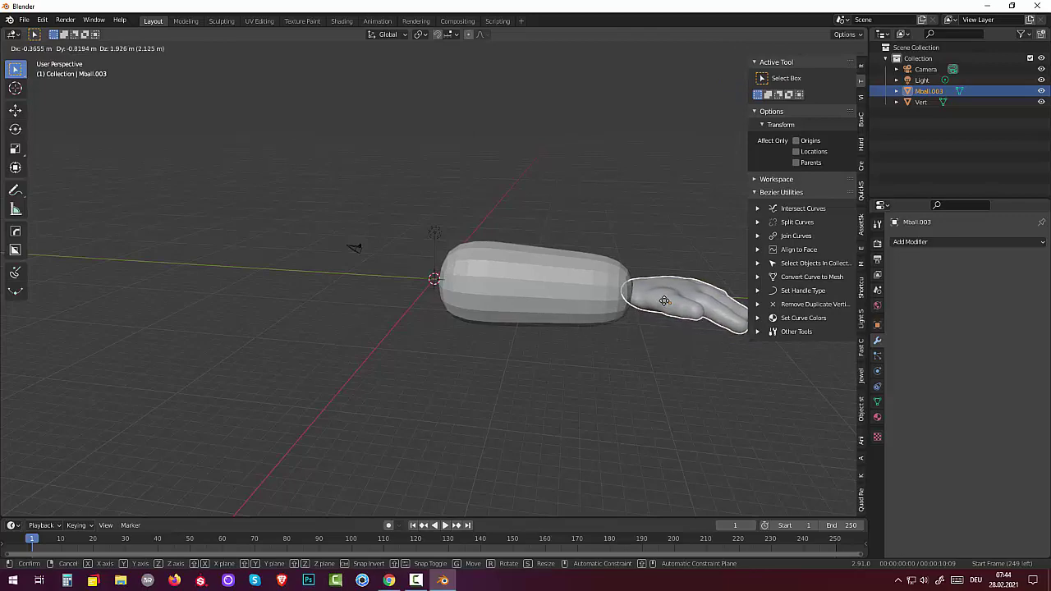
left_click(664, 301)
mouse_move(664, 300)
middle_mouse_down()
mouse_move(688, 452)
mouse_move(628, 404)
mouse_move(498, 407)
middle_mouse_up()
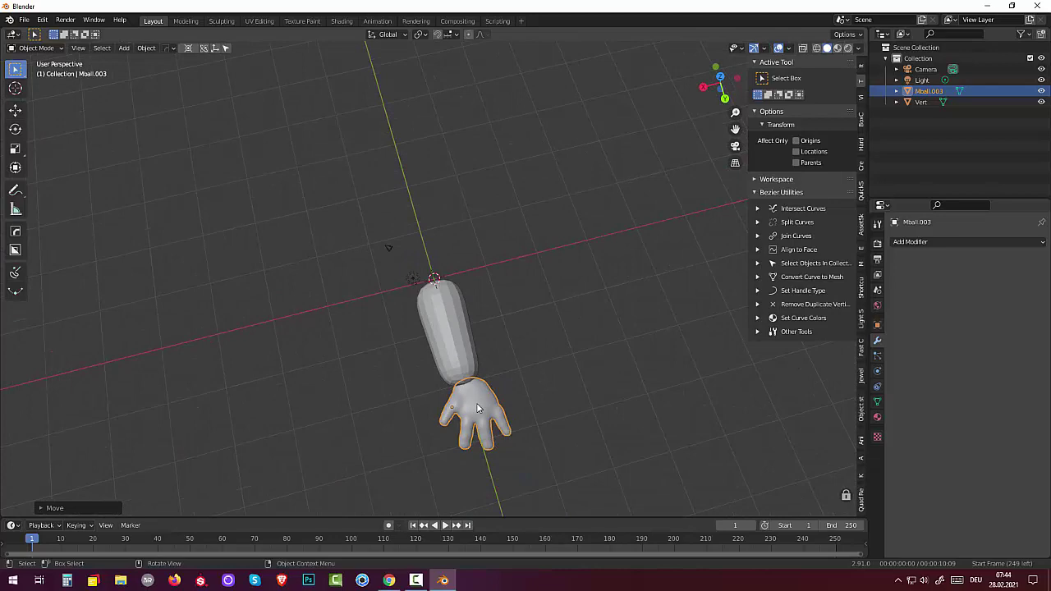
key("g")
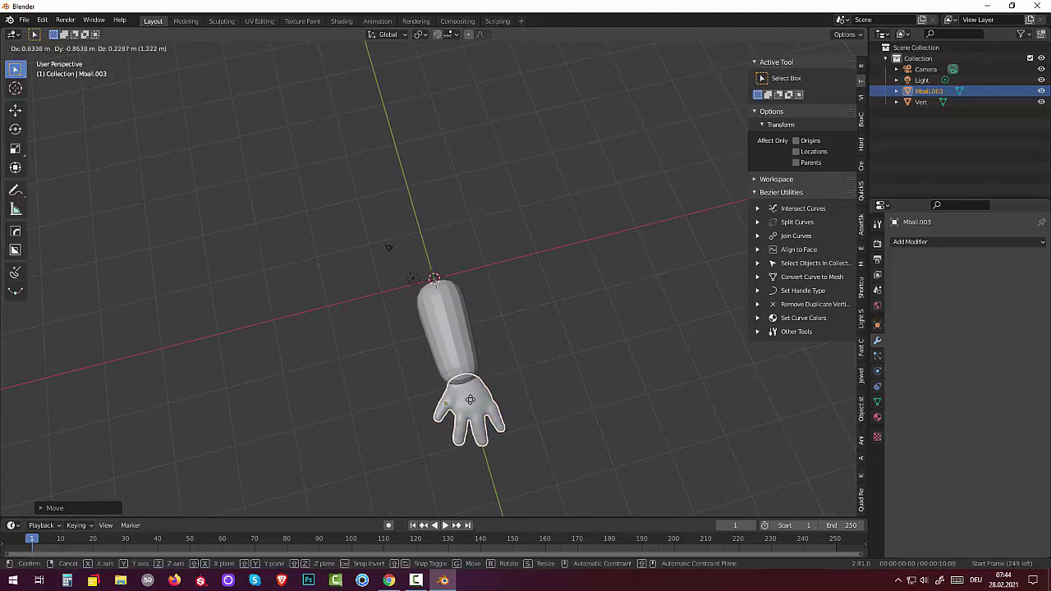
left_click(470, 400)
middle_click_drag(470, 400, 636, 305)
Step: Join the arm Vert and hand Mball.003 into one object, with the hand active
left_click(511, 282)
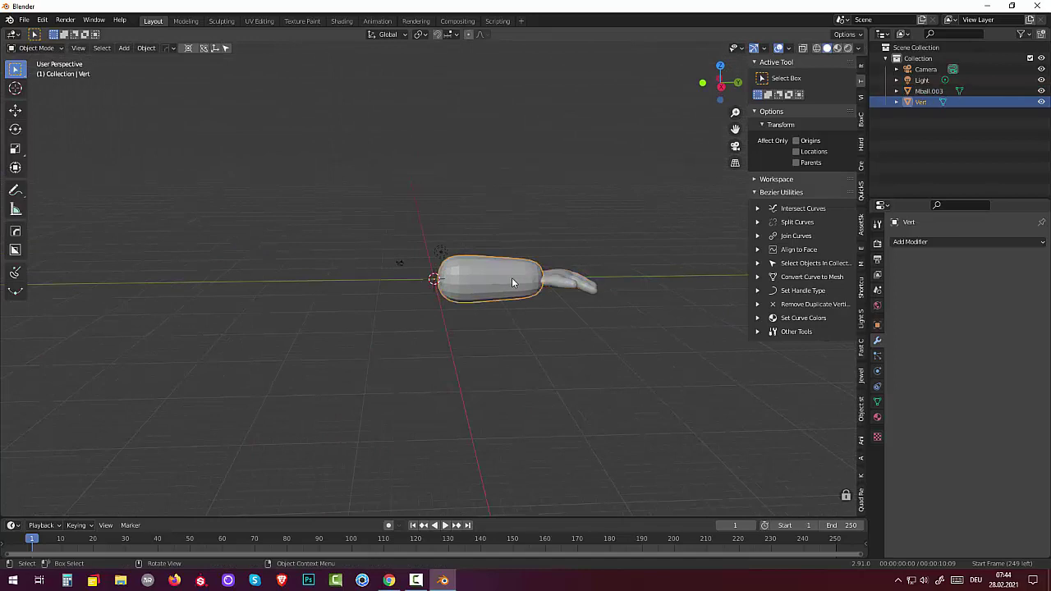
left_click(565, 283, "shift")
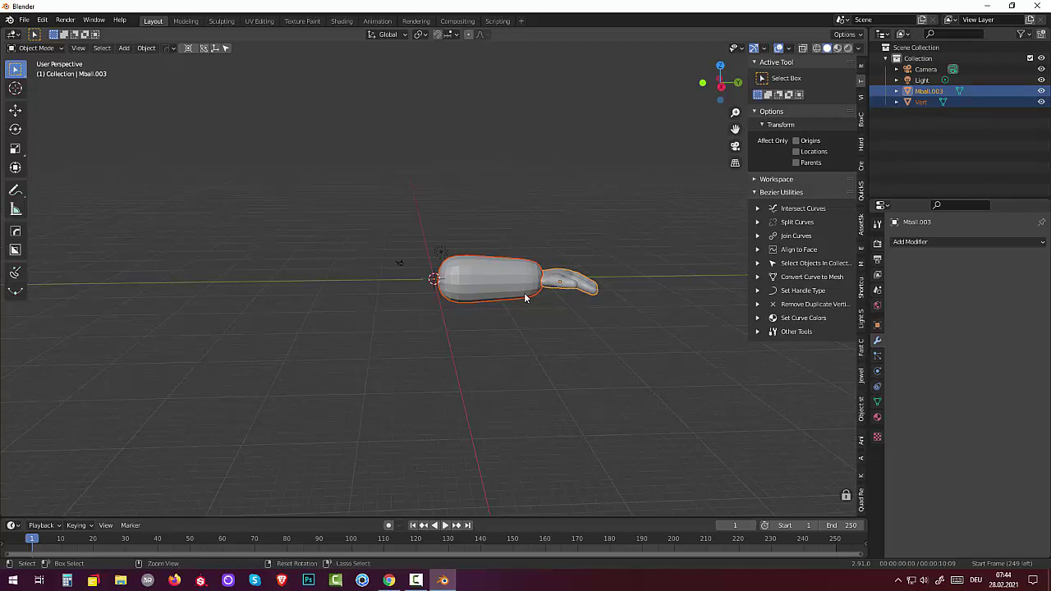
key("ctrl+j")
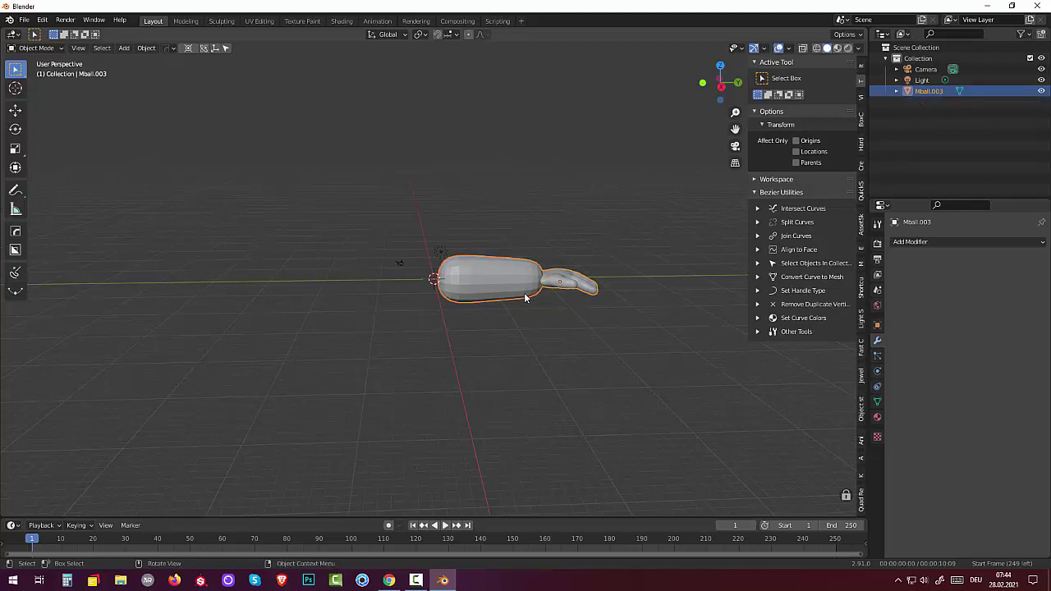
Step: Enter Sculpt Mode on the joined mesh and try expanding a mask across it
left_click(41, 49)
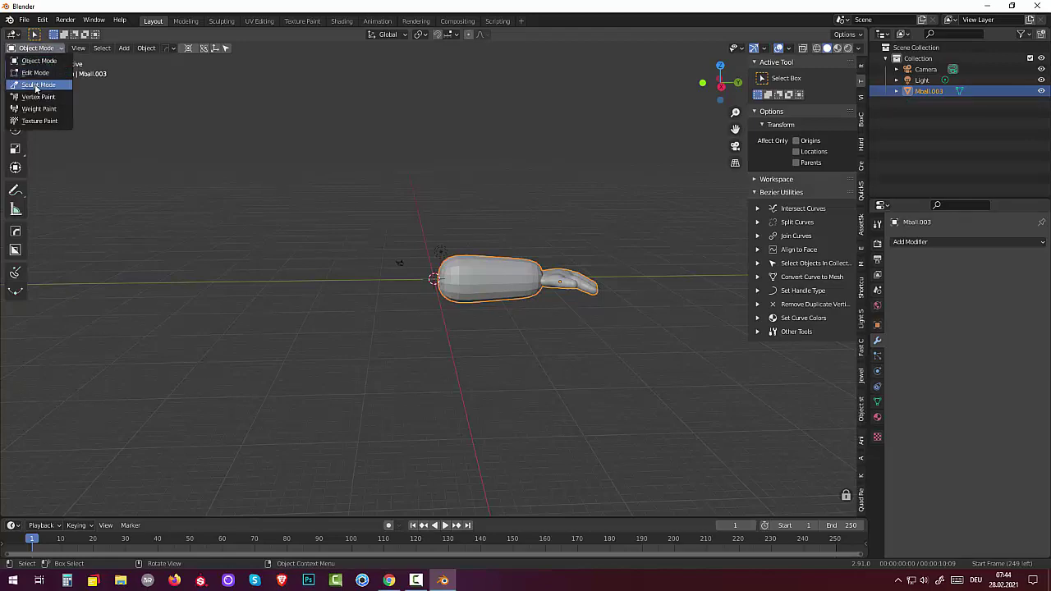
left_click(37, 85)
middle_click_drag(371, 268, 410, 313)
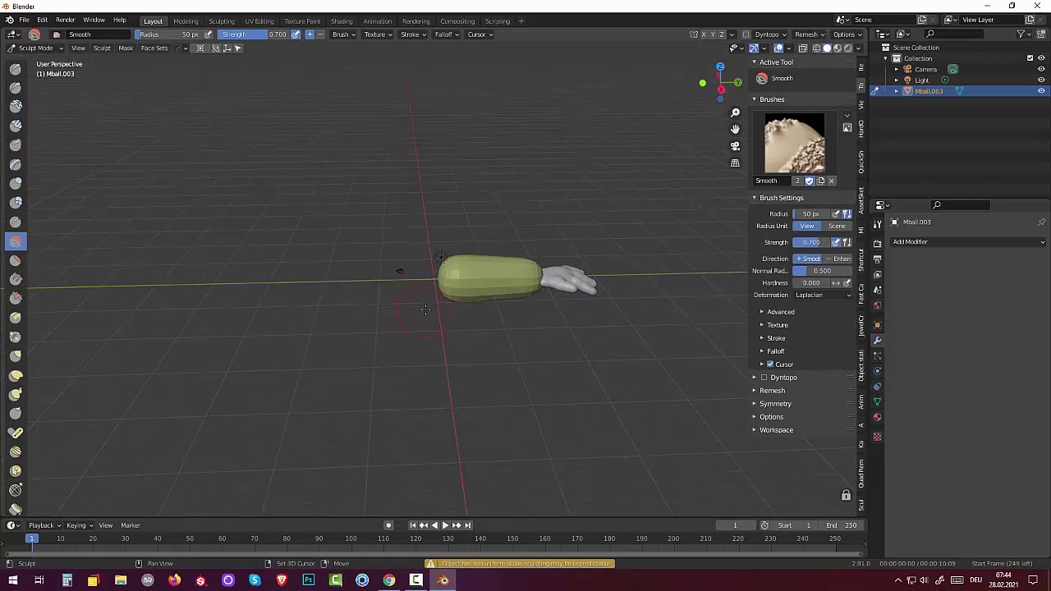
key("shift+a")
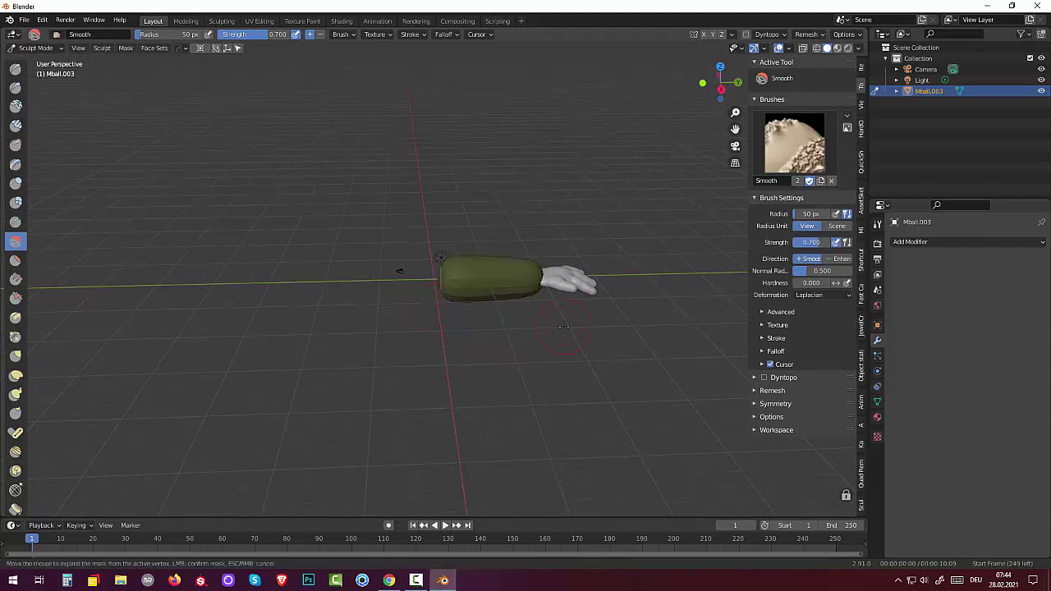
left_click(490, 220)
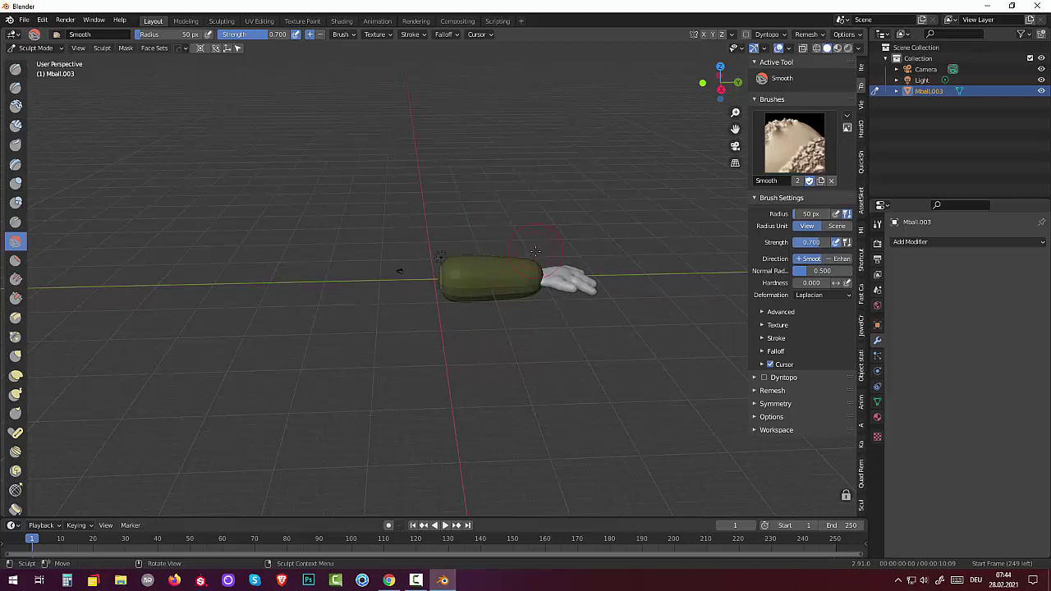
key("shift+a")
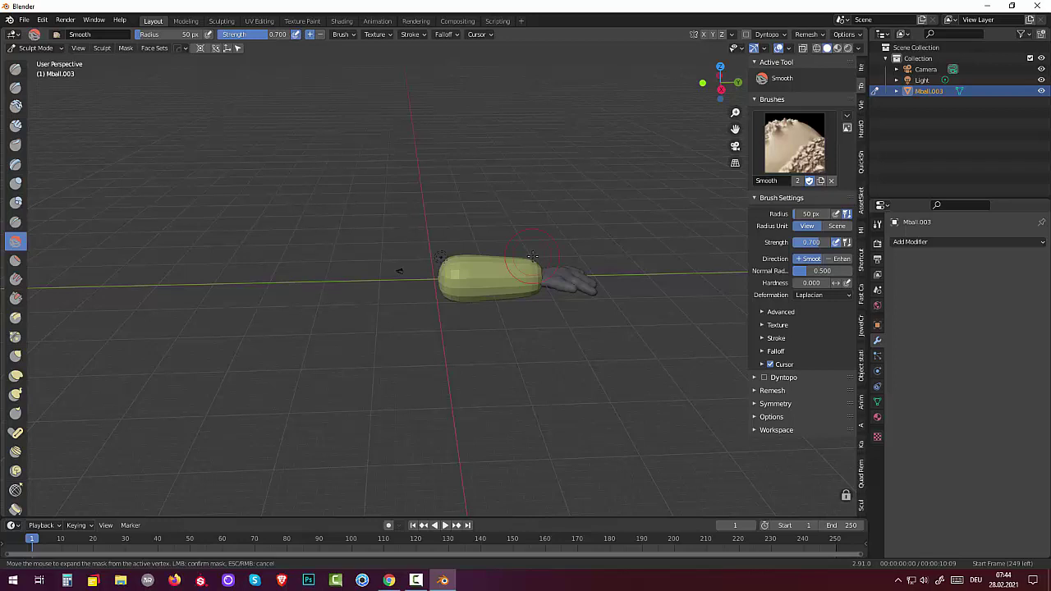
left_click(623, 337)
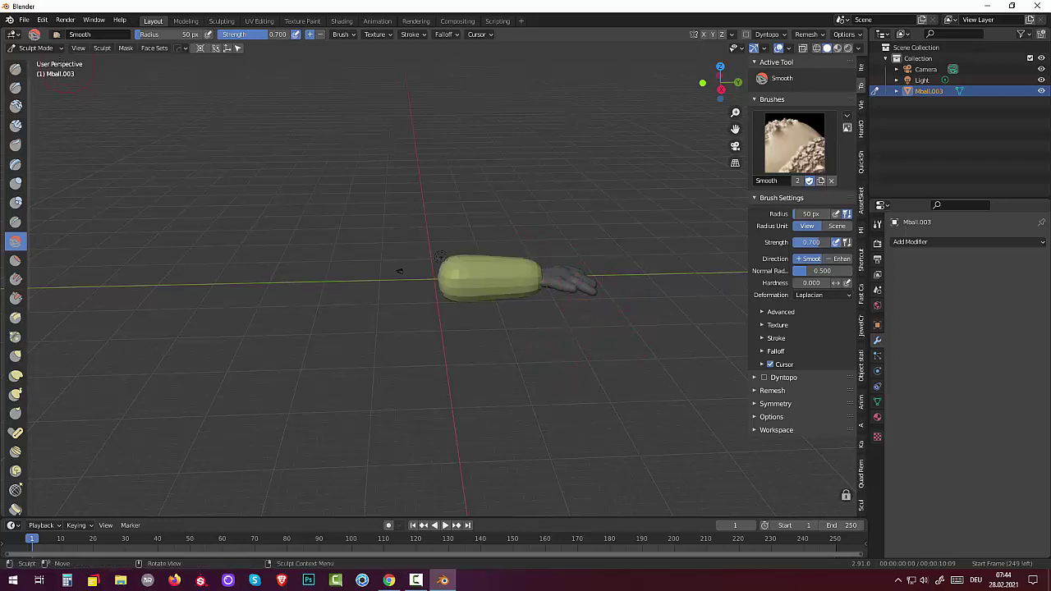
Step: Re-enter Sculpt Mode, expand, invert and clear a mask, then begin setting voxel size 0.0179
left_click(35, 47)
left_click(38, 61)
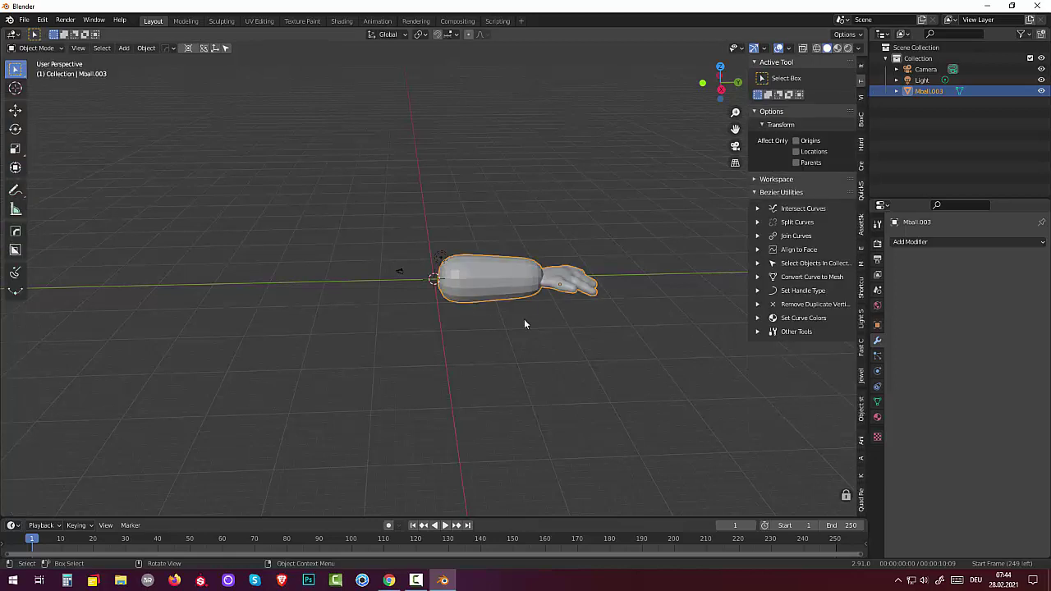
left_click(35, 47)
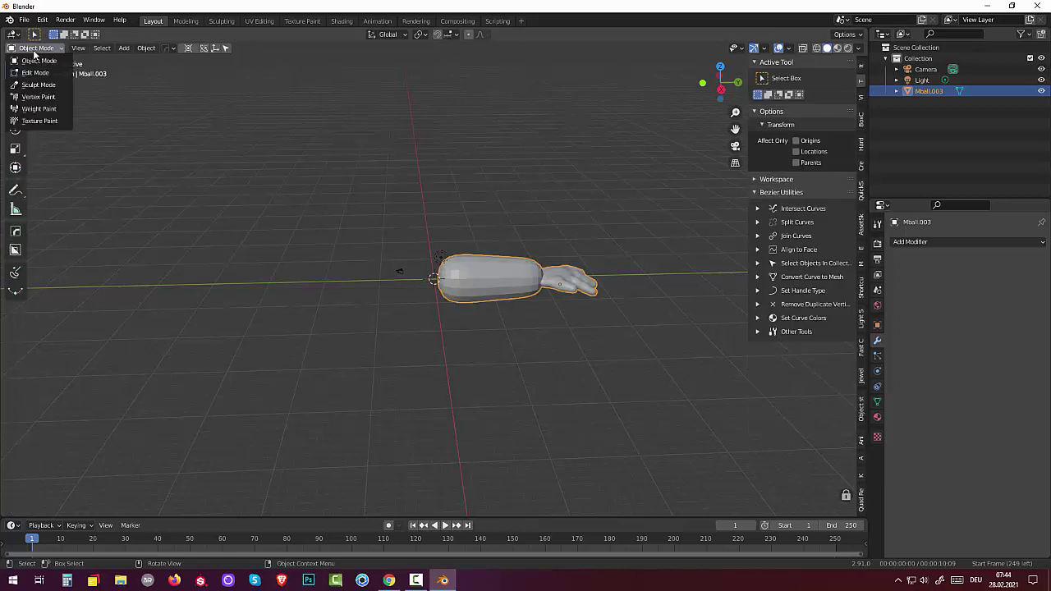
left_click(38, 84)
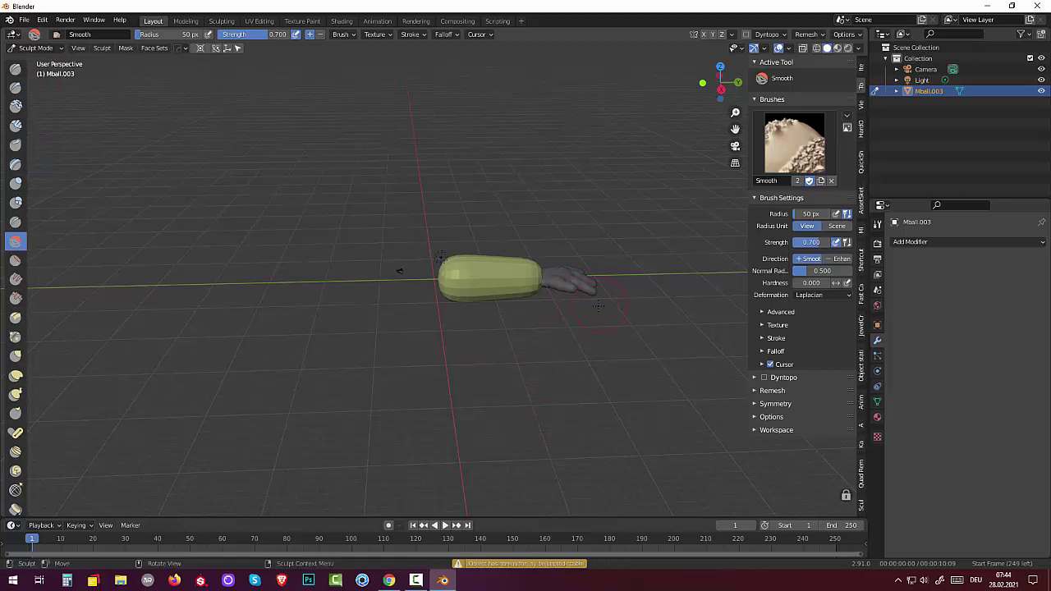
key("shift+a")
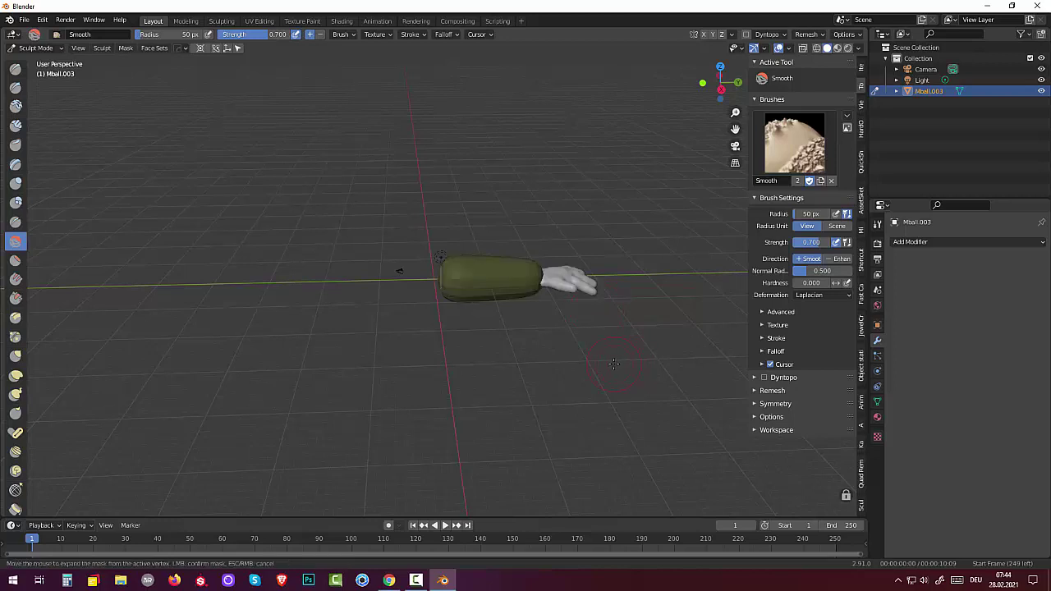
left_click(596, 364)
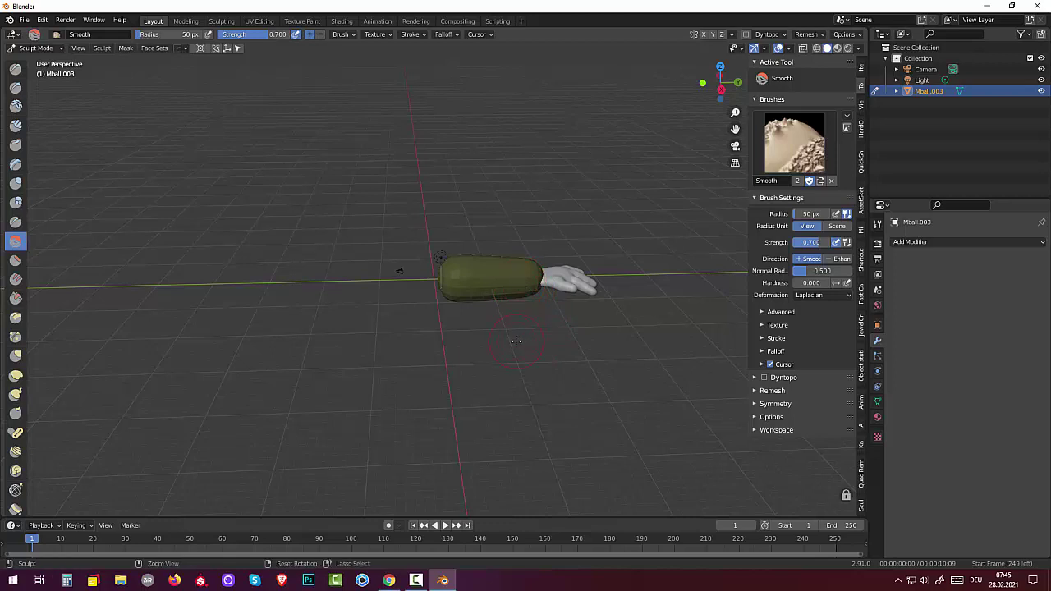
key("ctrl+i")
key("ctrl+i")
key("ctrl+i")
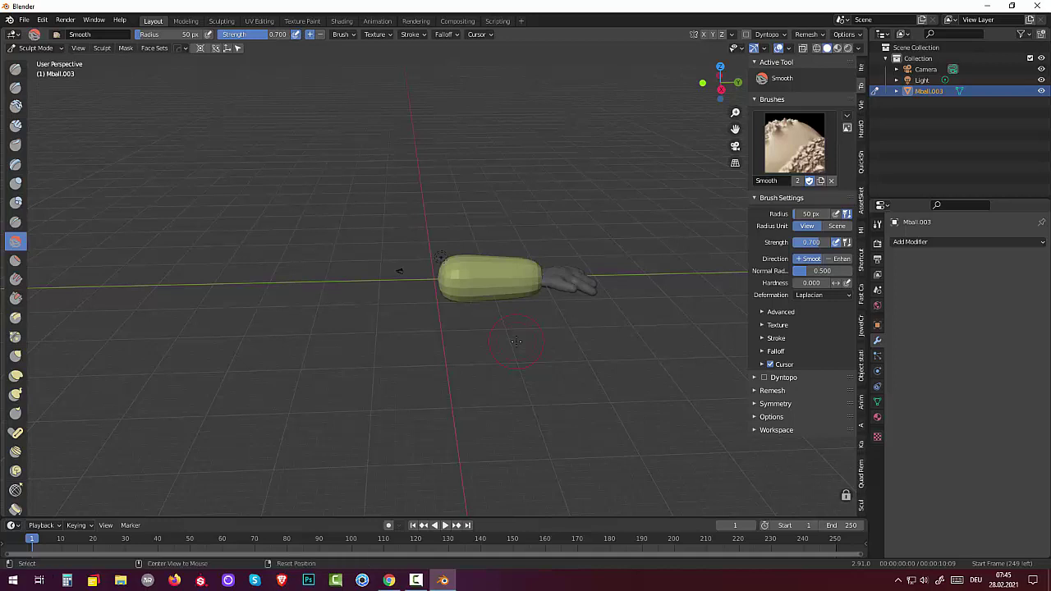
key("alt+m")
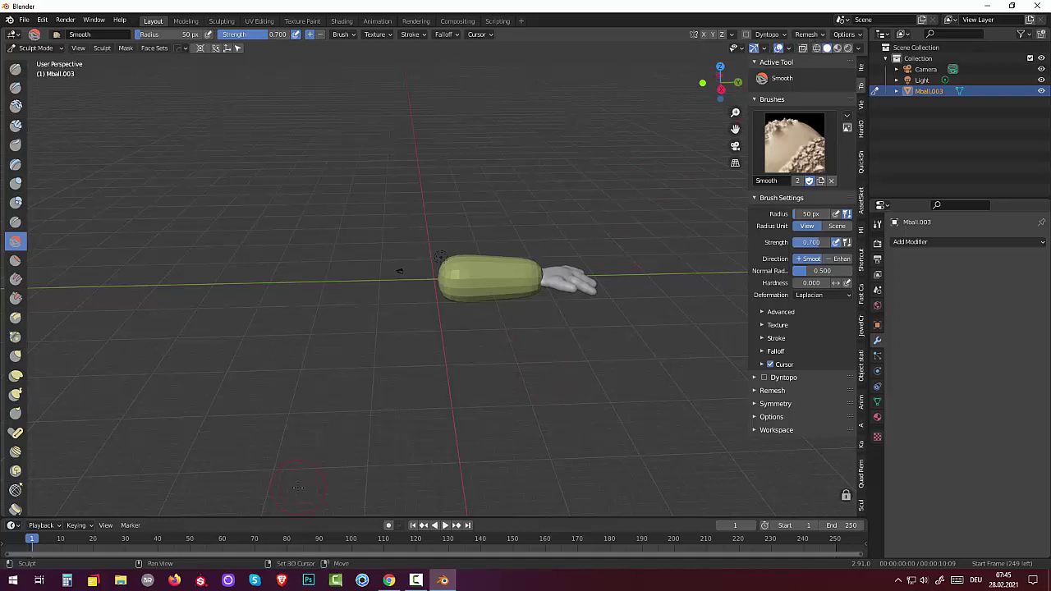
key("shift+r")
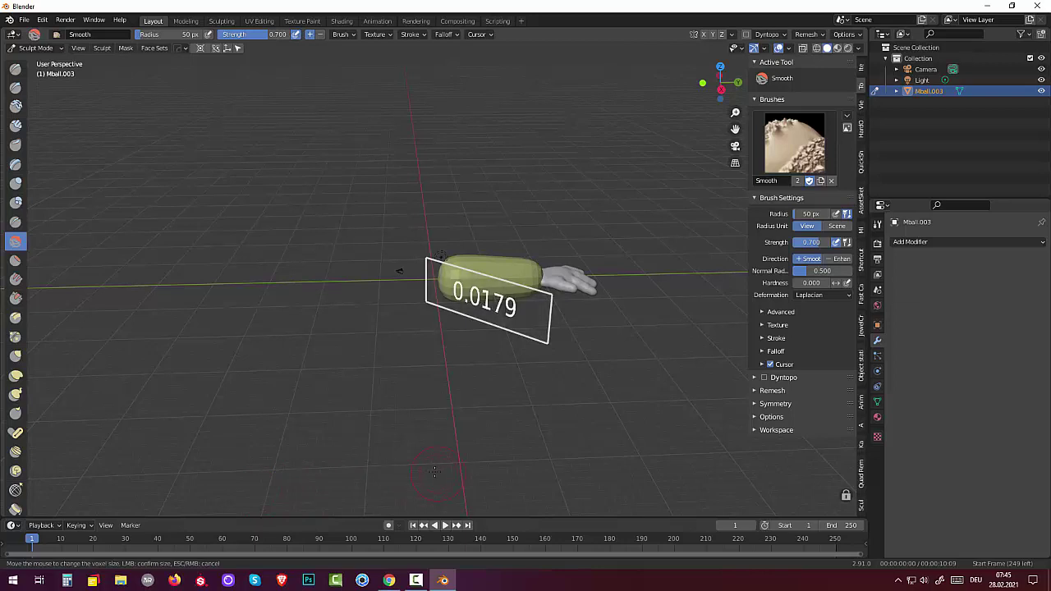
Step: Remesh the joined arm and hand at a 0.0202 voxel size
left_click(428, 471)
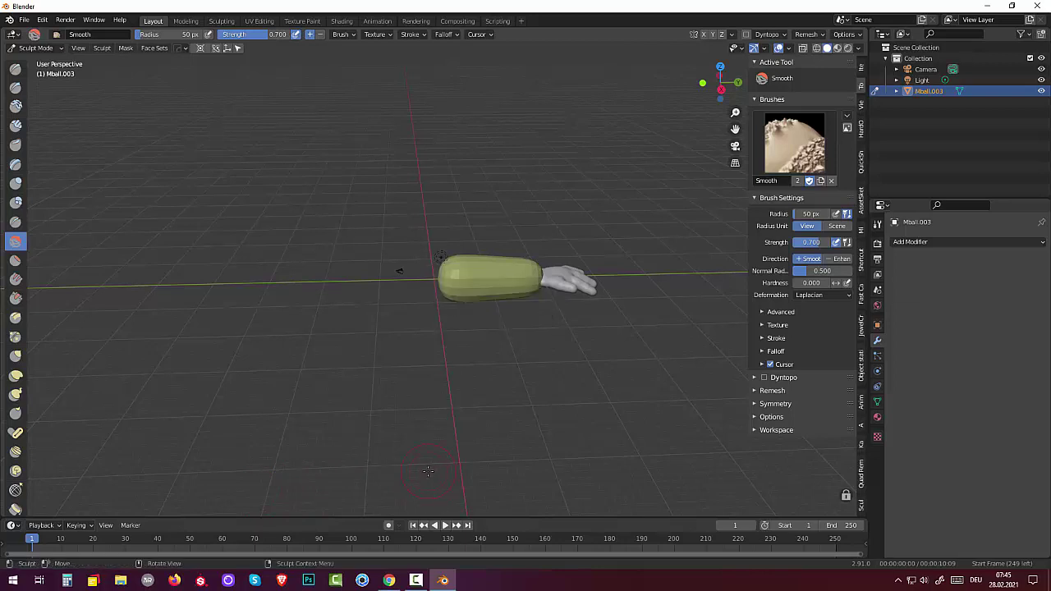
left_click(805, 35)
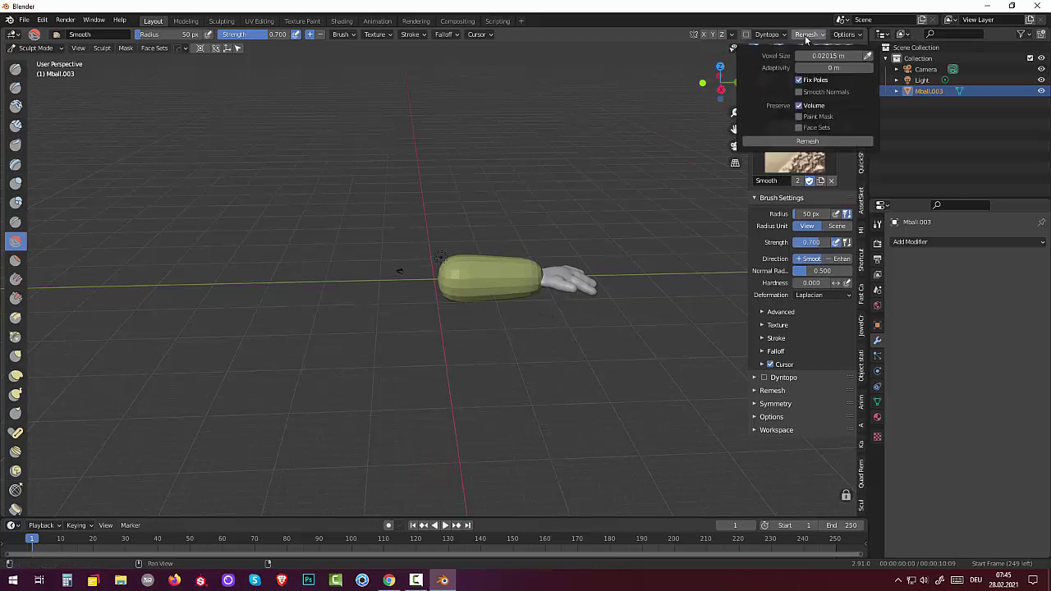
left_click(803, 142)
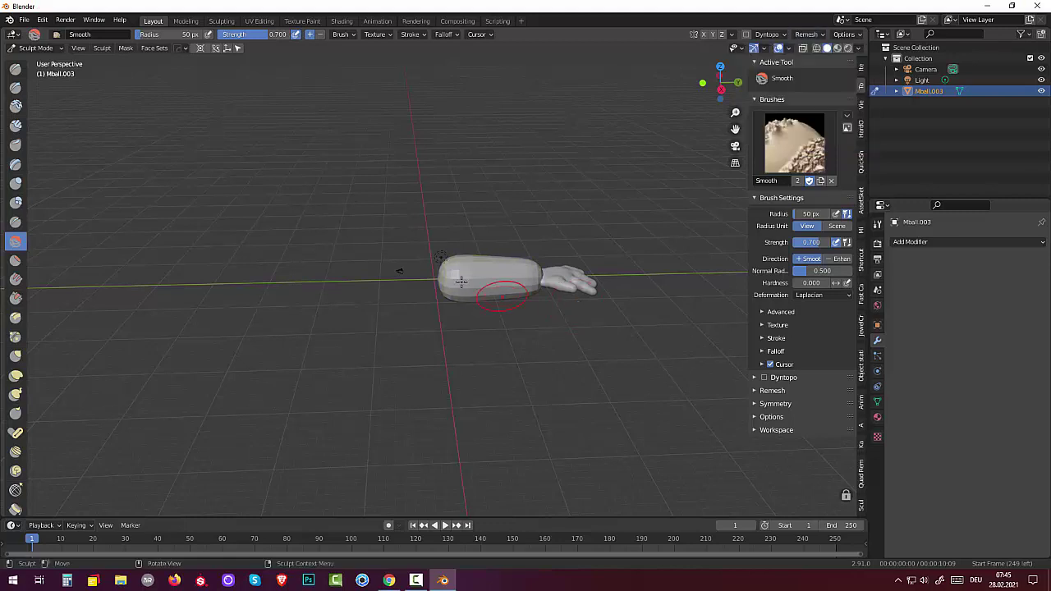
middle_click_drag(524, 335, 523, 384)
scroll(587, 305, "up", 3)
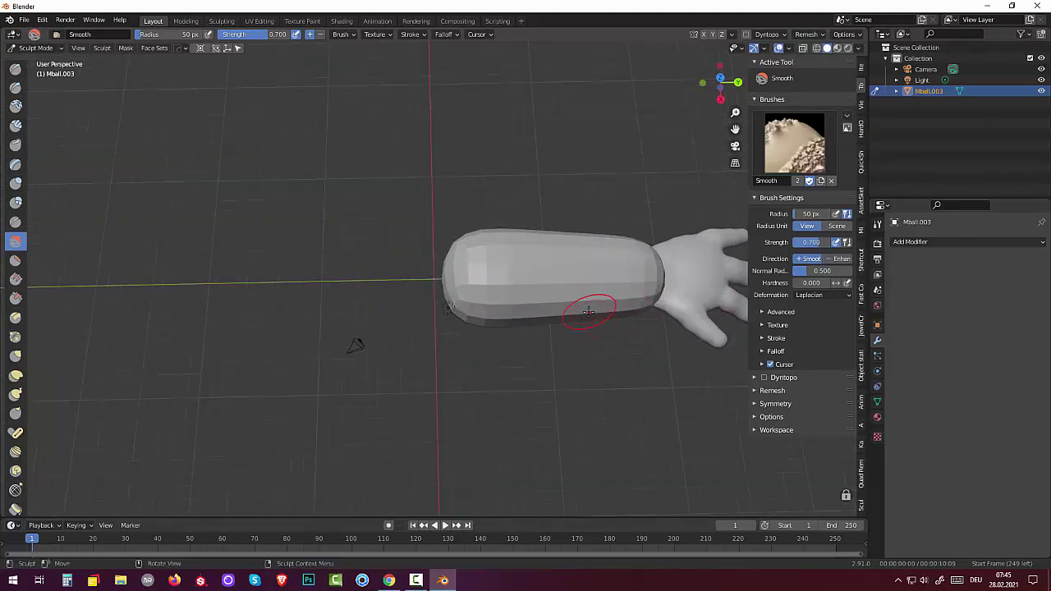
scroll(587, 304, "up", 4)
mouse_move(586, 304)
middle_mouse_down()
mouse_move(387, 246)
mouse_move(438, 217)
mouse_move(476, 271)
mouse_move(500, 335)
mouse_move(551, 338)
middle_mouse_up()
scroll(500, 335, "down", 2)
scroll(500, 335, "down", 3)
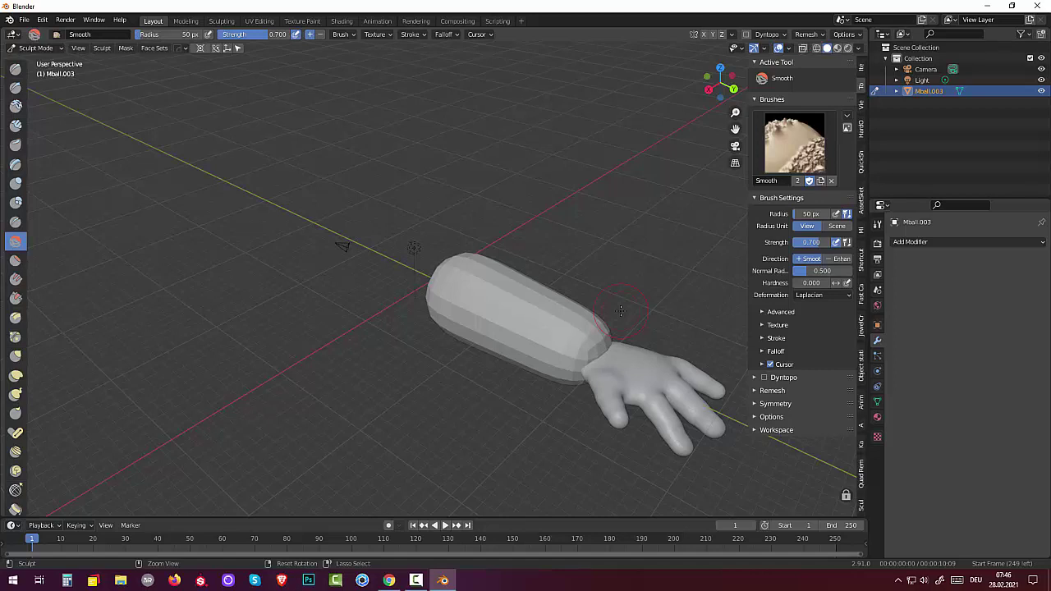
Step: Give the forearm its own face set, mask the hand, then clear the mask
key("ctrl+w")
key("ctrl+i")
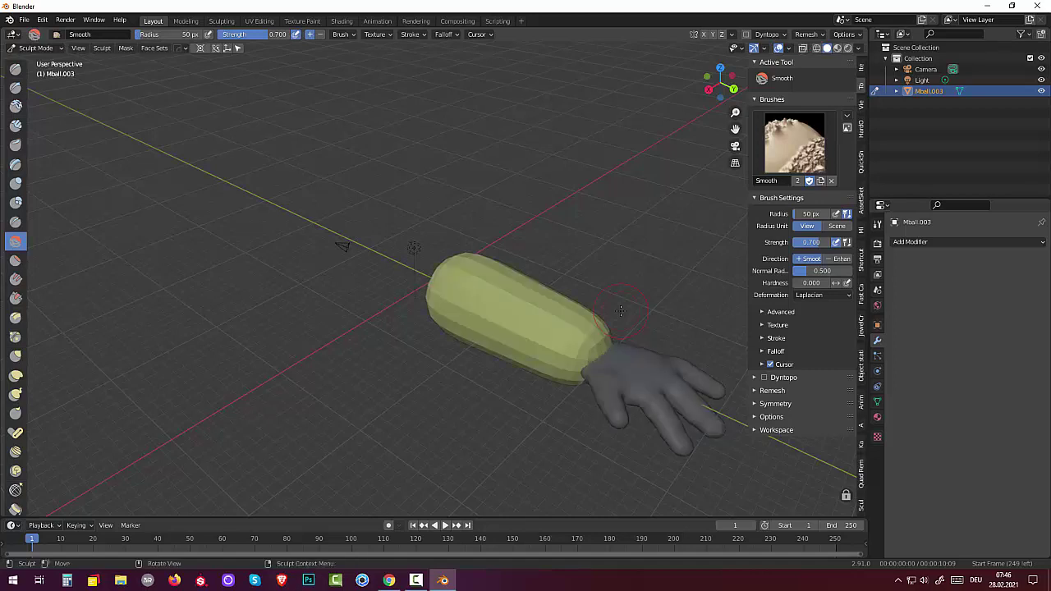
key("alt+m")
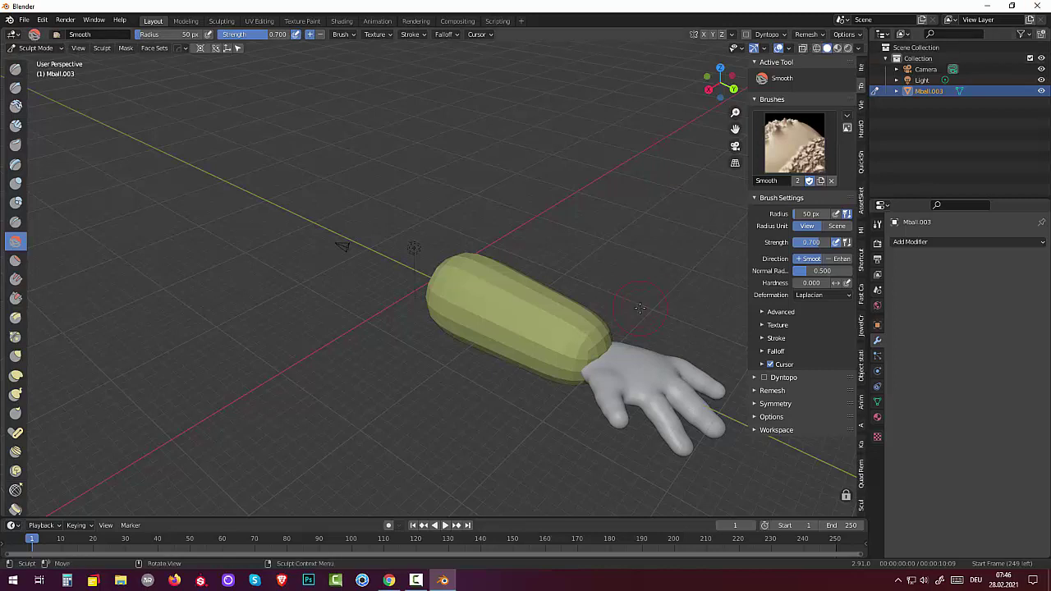
Step: Raise the remesh voxel size in stages through 0.03 and 0.066 toward about 0.09
key("r")
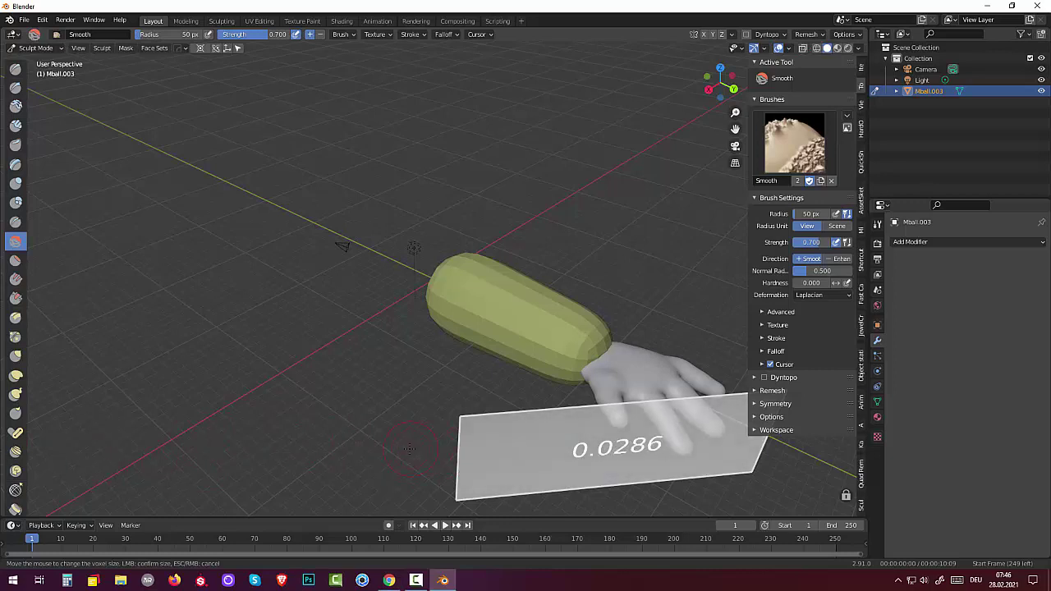
left_click(390, 452)
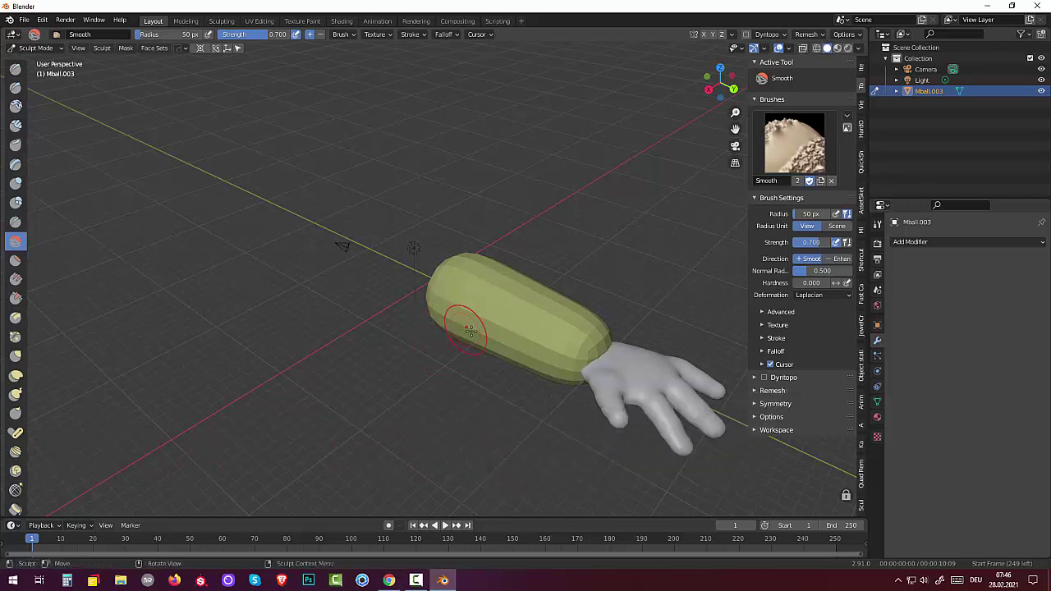
key("r")
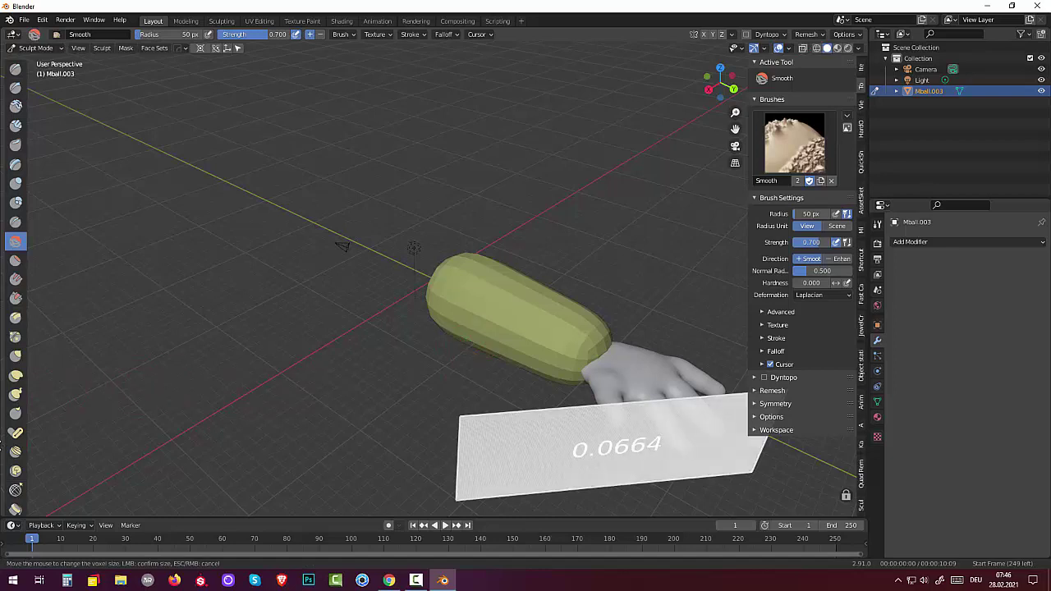
left_click(629, 266)
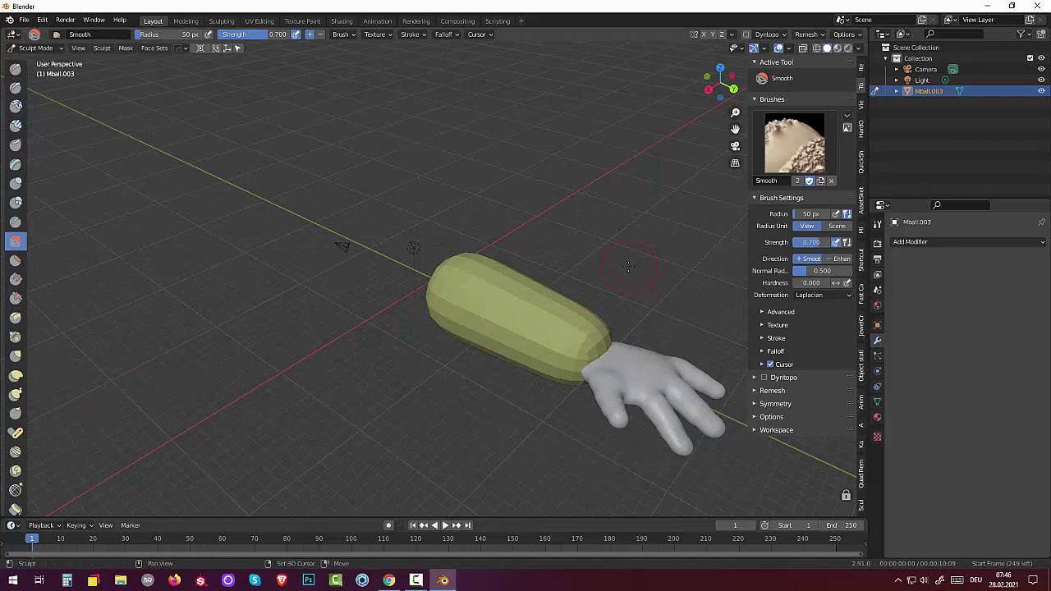
left_click(805, 35)
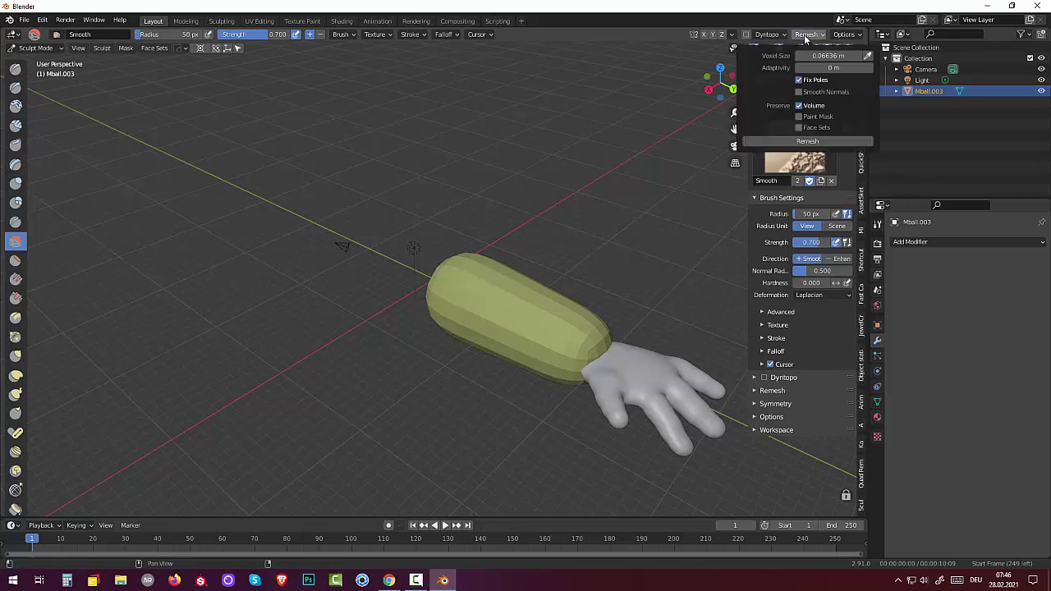
left_click(805, 142)
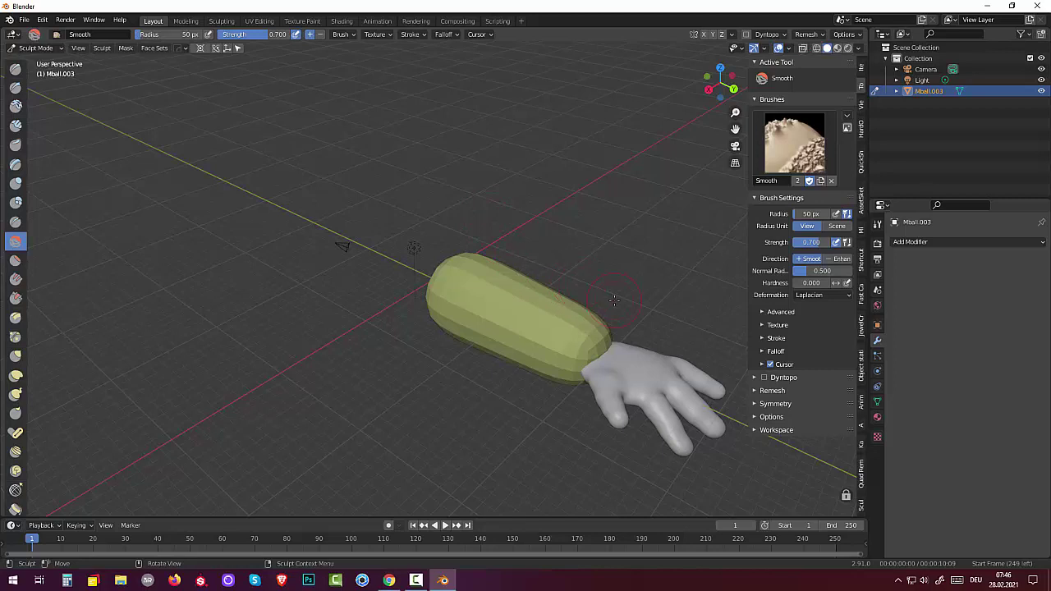
key("r")
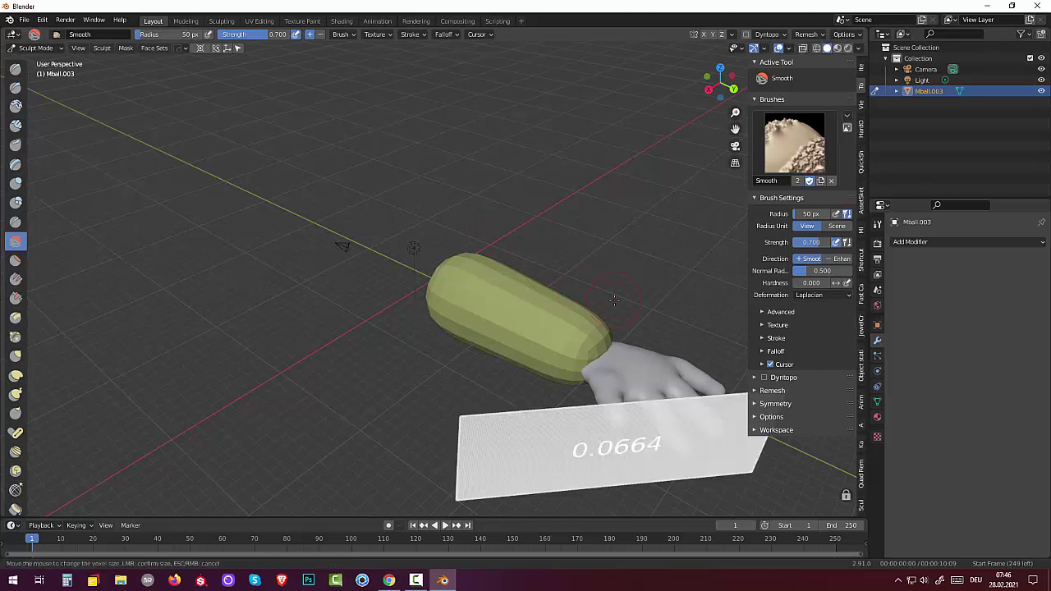
left_click(564, 306)
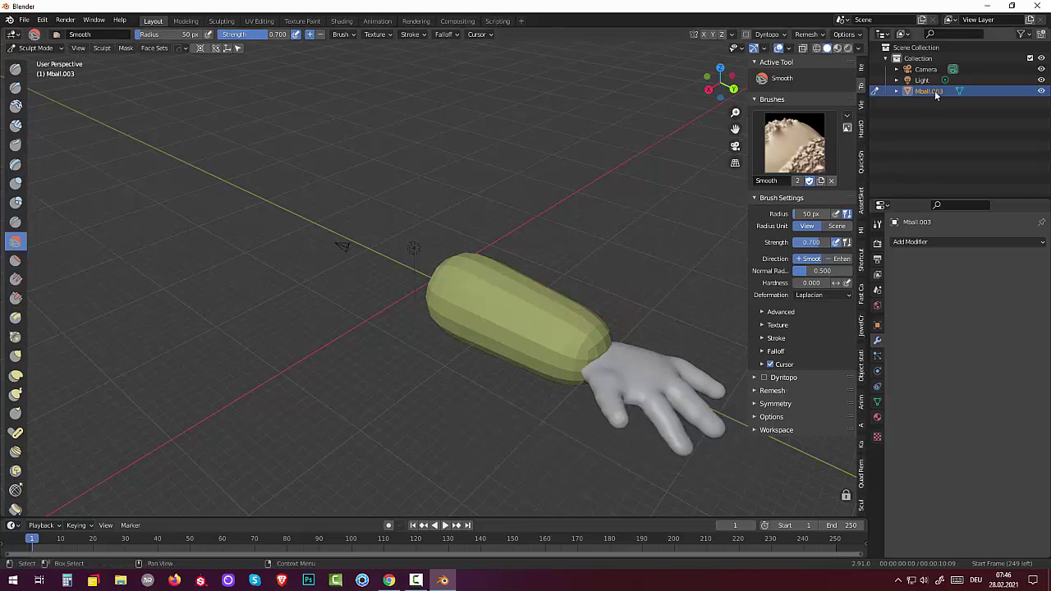
Step: Remesh the arm and hand into a single mesh
left_click(810, 38)
left_click(812, 141)
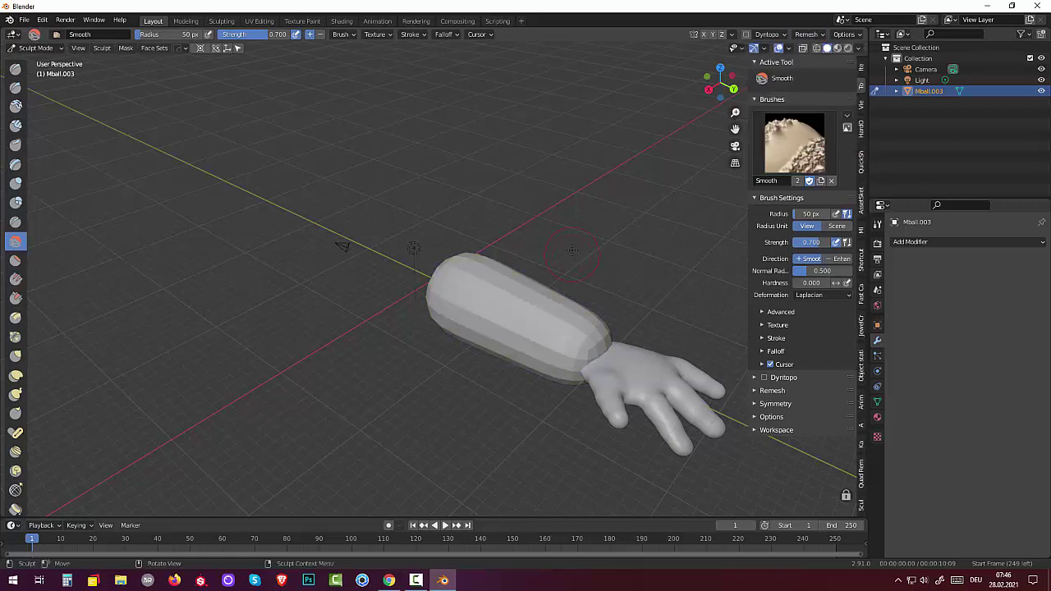
scroll(571, 250, "up", 2)
scroll(566, 252, "up", 2)
scroll(565, 253, "down", 4)
Step: Smooth the wrist join and the forearm surface, then select the Elastic Deform brush
left_click_drag(614, 350, 591, 361)
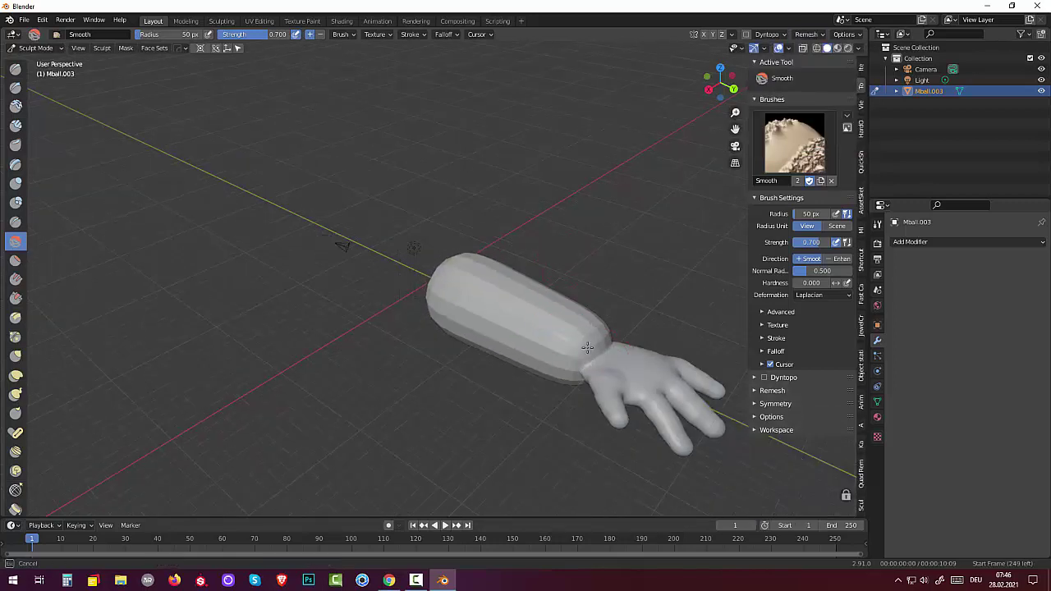
left_click_drag(562, 348, 556, 319)
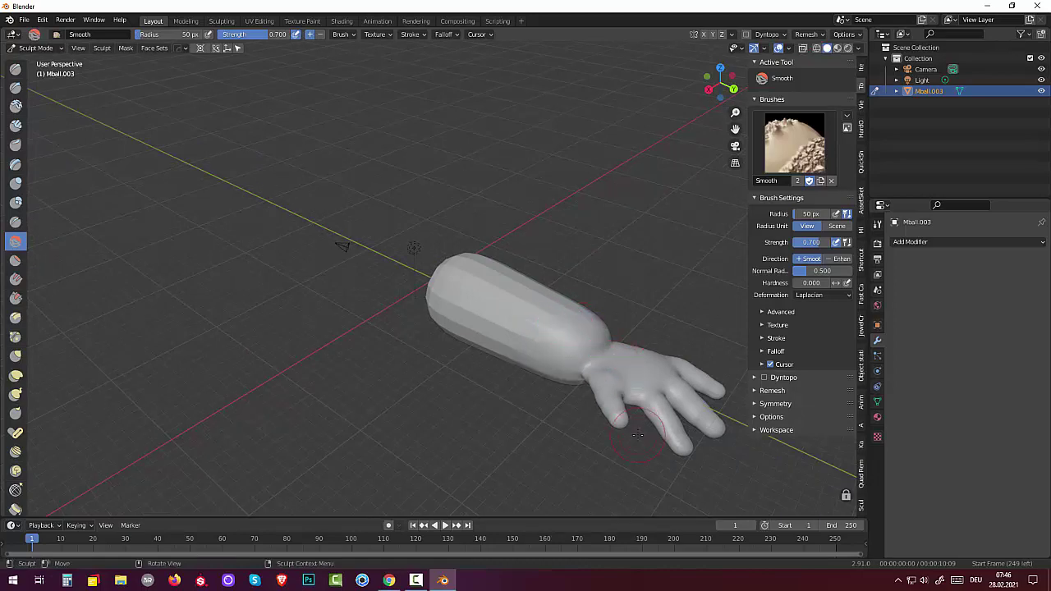
left_click_drag(583, 302, 469, 288)
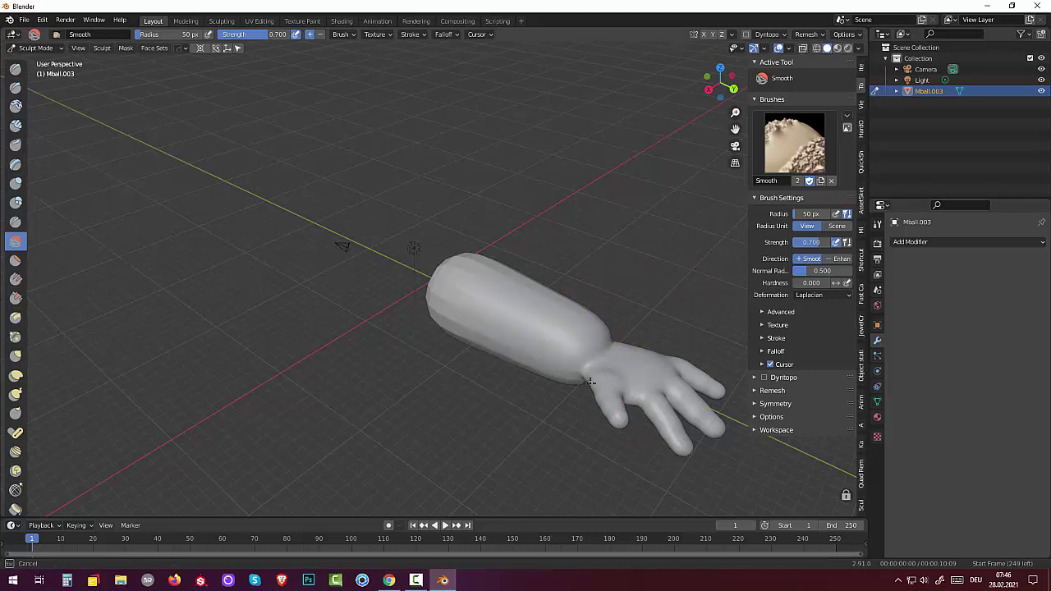
mouse_move(591, 381)
middle_mouse_down()
mouse_move(323, 168)
mouse_move(517, 360)
middle_mouse_up()
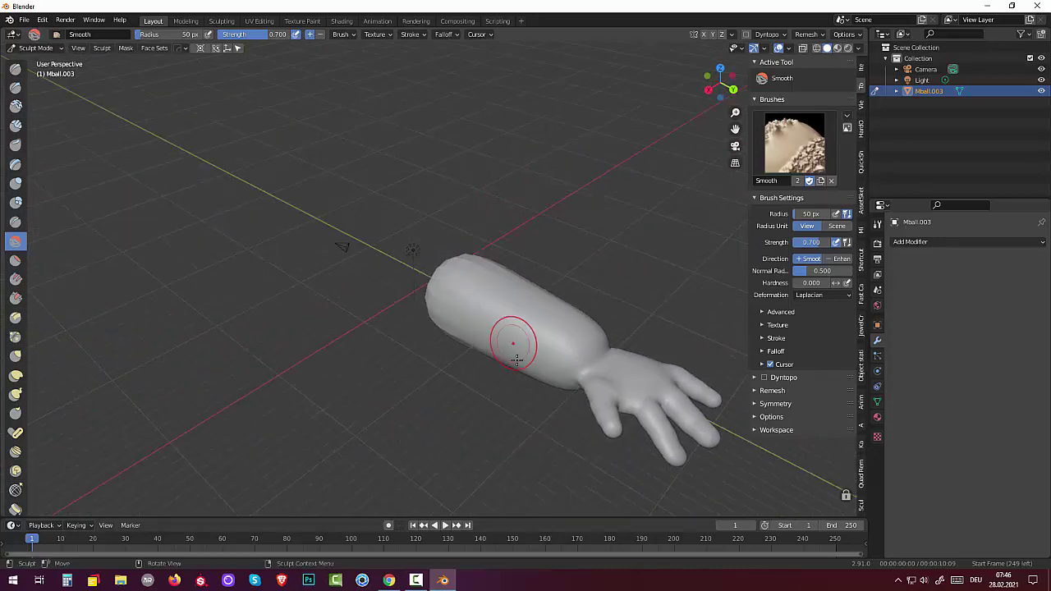
left_click(15, 375)
Step: Pull the forearm toward the hand with Elastic Deform, then face-set the forearm and mask the hand
left_click_drag(570, 326, 581, 336)
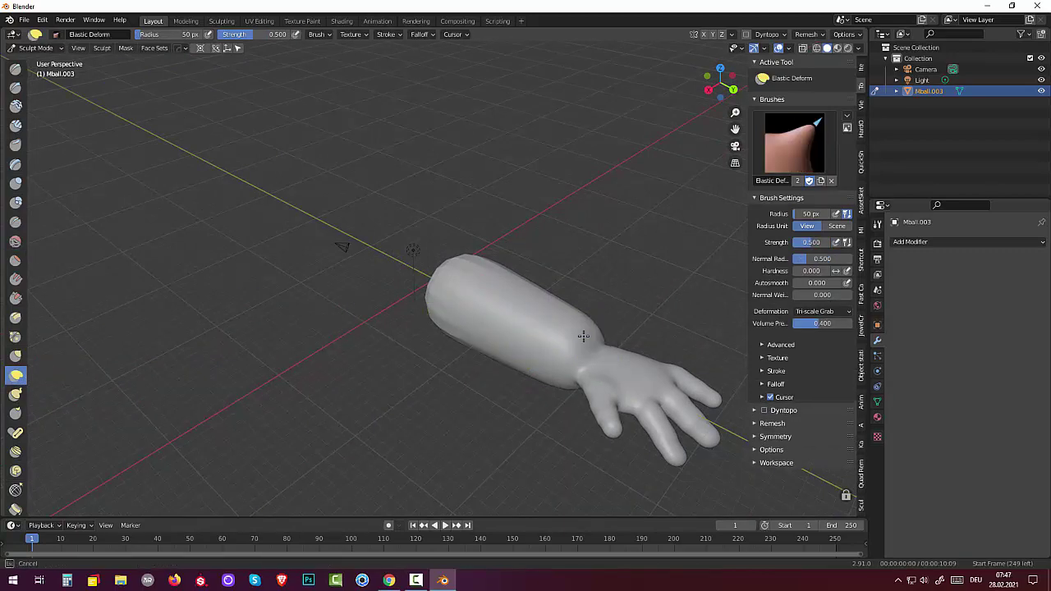
mouse_move(274, 117)
middle_mouse_down()
mouse_move(306, 142)
mouse_move(258, 183)
middle_mouse_up()
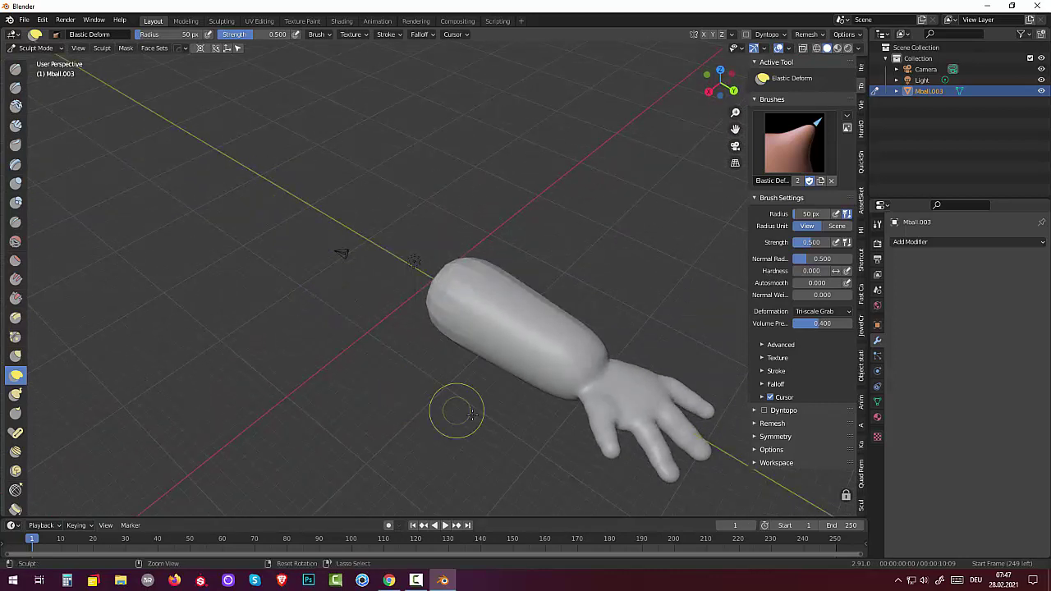
key("ctrl+w")
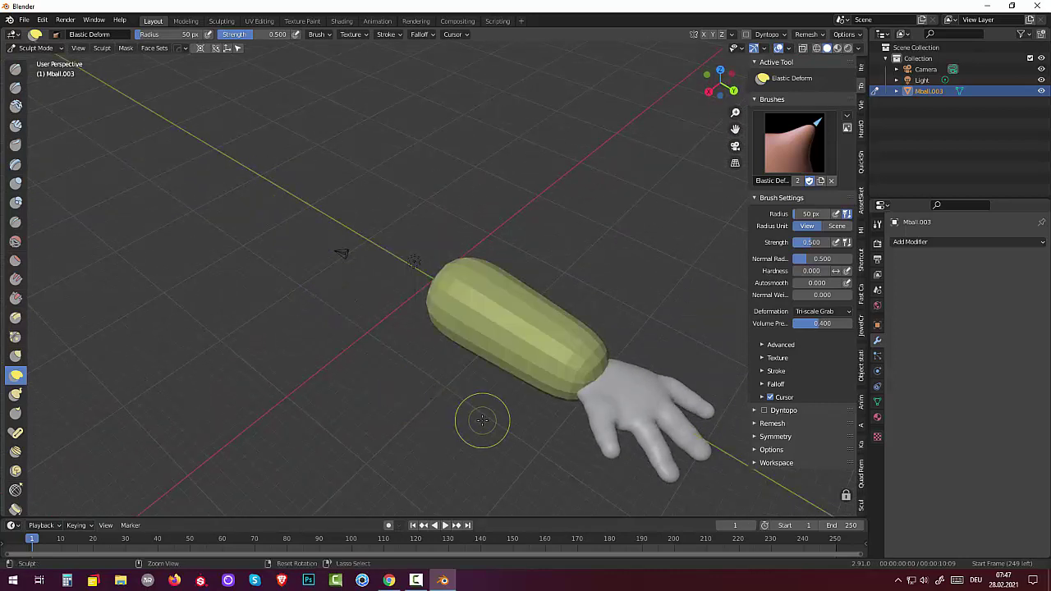
key("ctrl+i")
key("ctrl+i")
key("ctrl+i")
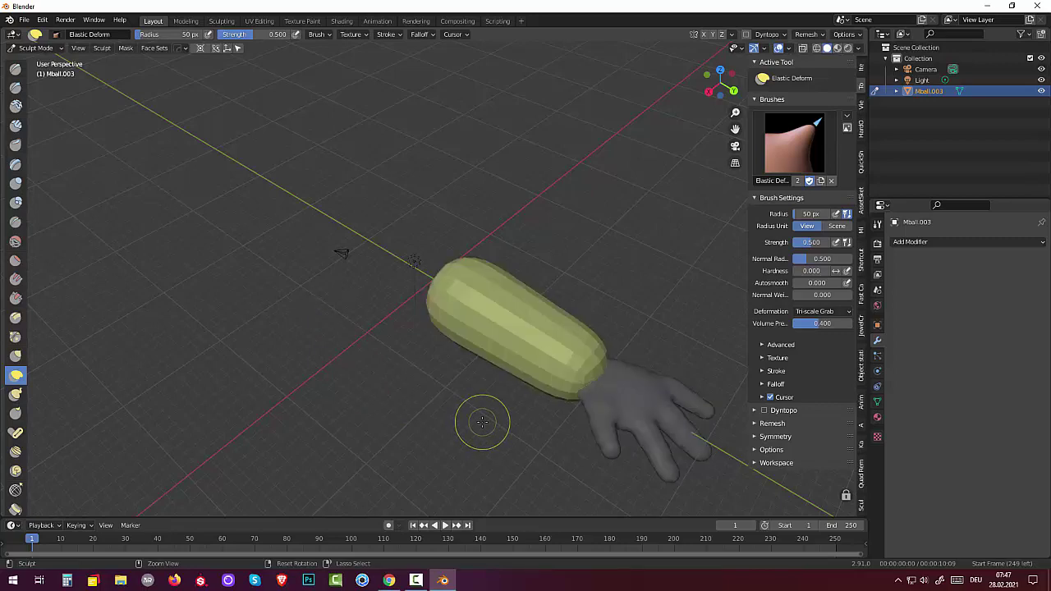
Step: Extract the forearm into its own object Vert and return to Object Mode
key("ctrl+e")
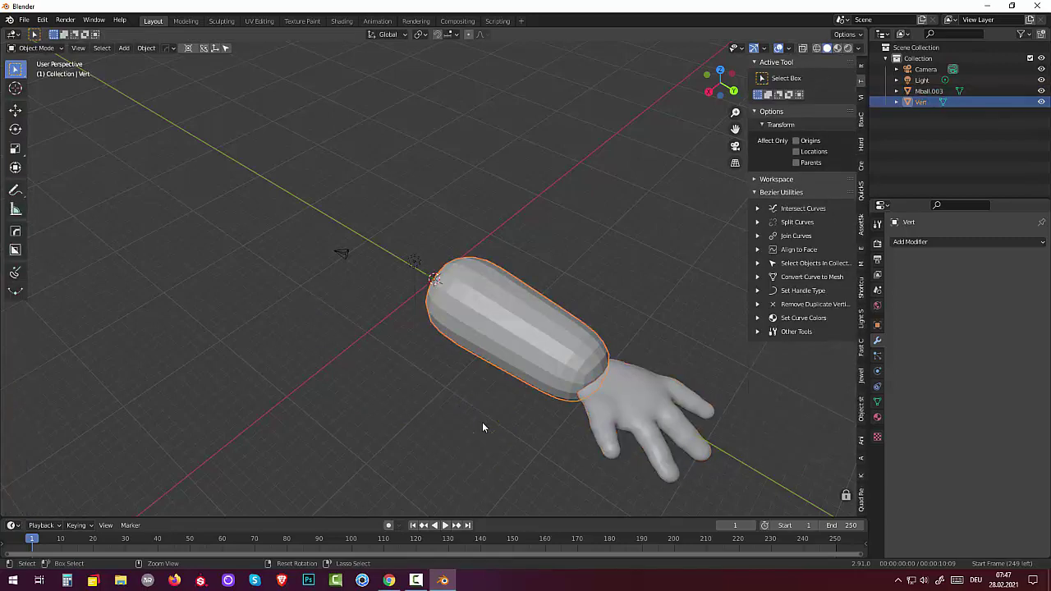
key("ctrl+z")
key("ctrl+shift+z")
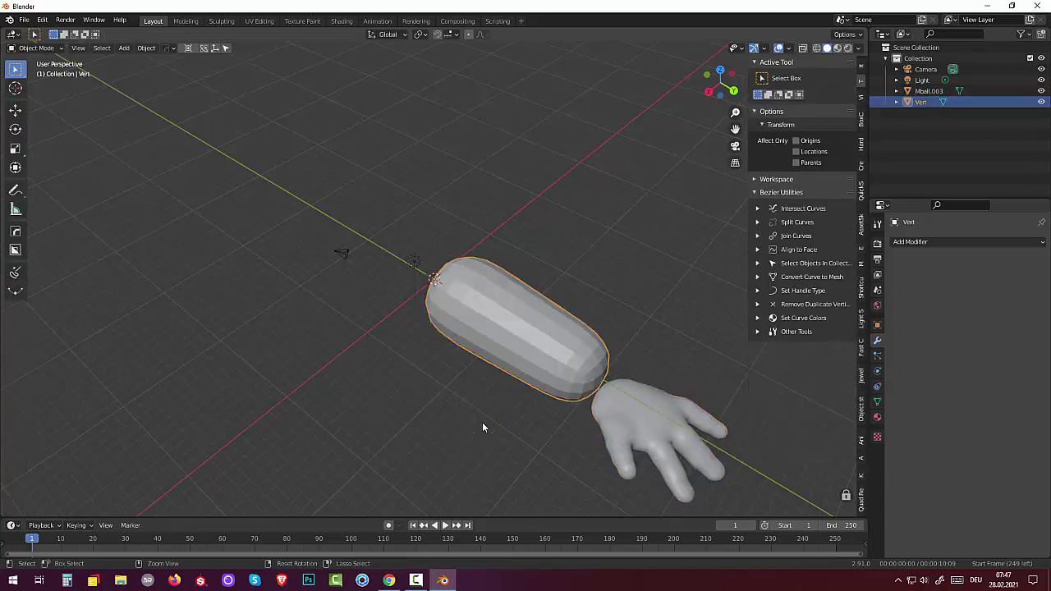
key("Tab")
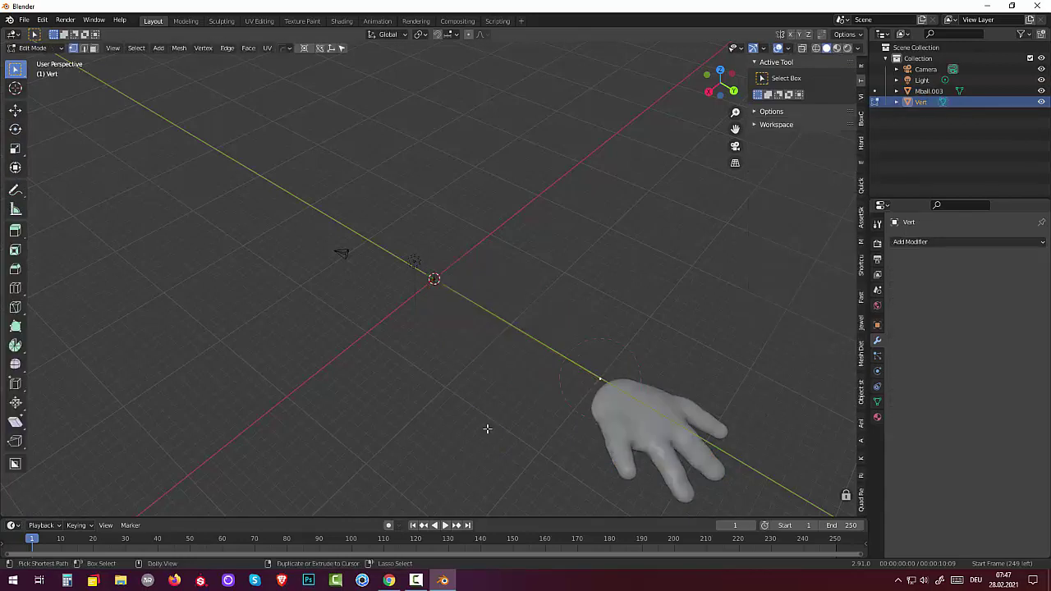
key("Tab")
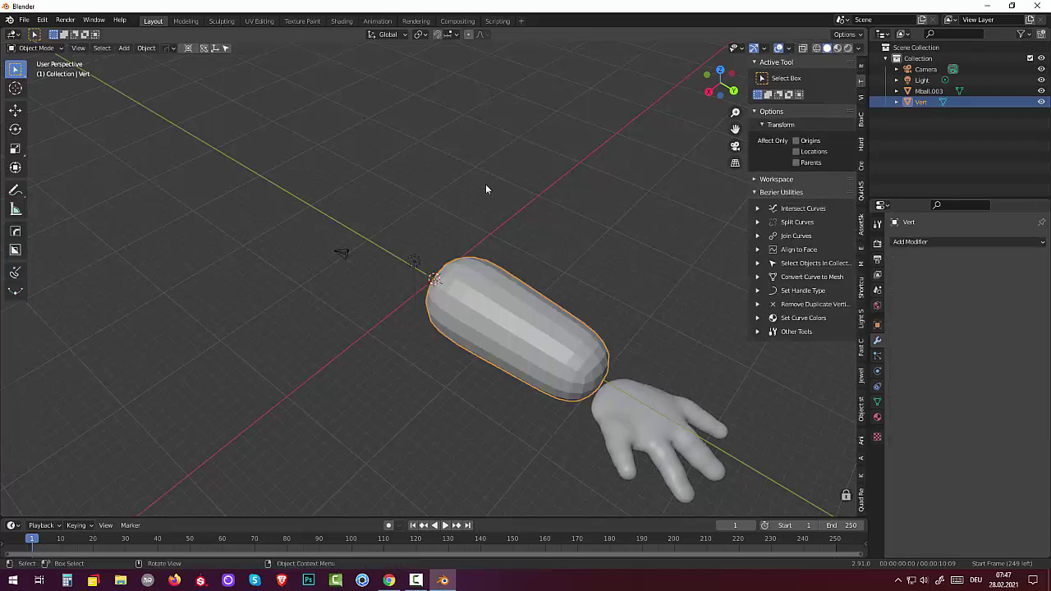
Step: Select the arm Vert and scale it down slightly
middle_click_drag(553, 353, 617, 318)
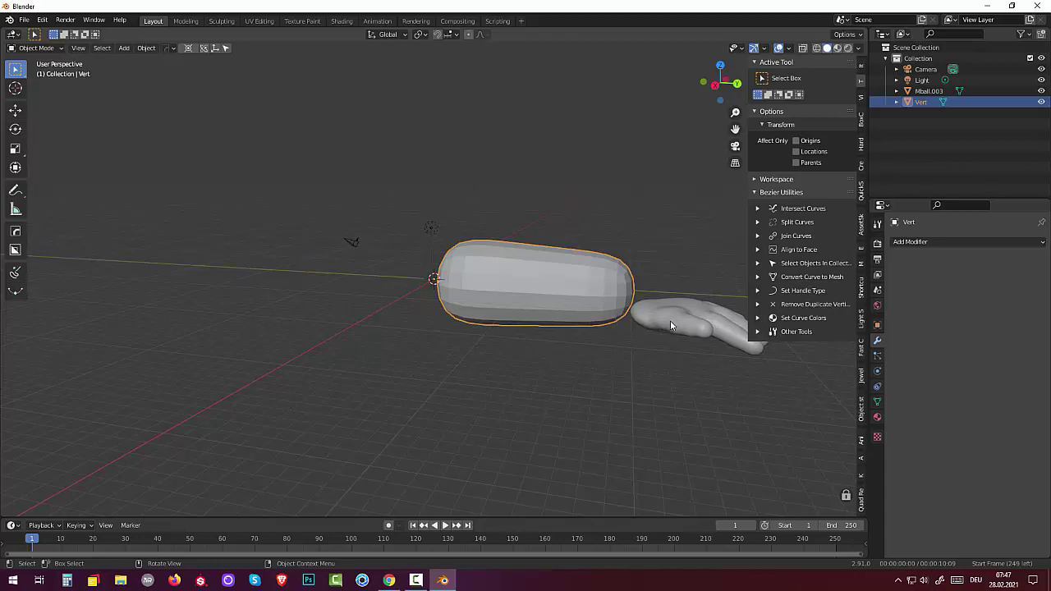
left_click(670, 320)
left_click(595, 298)
left_click(665, 322)
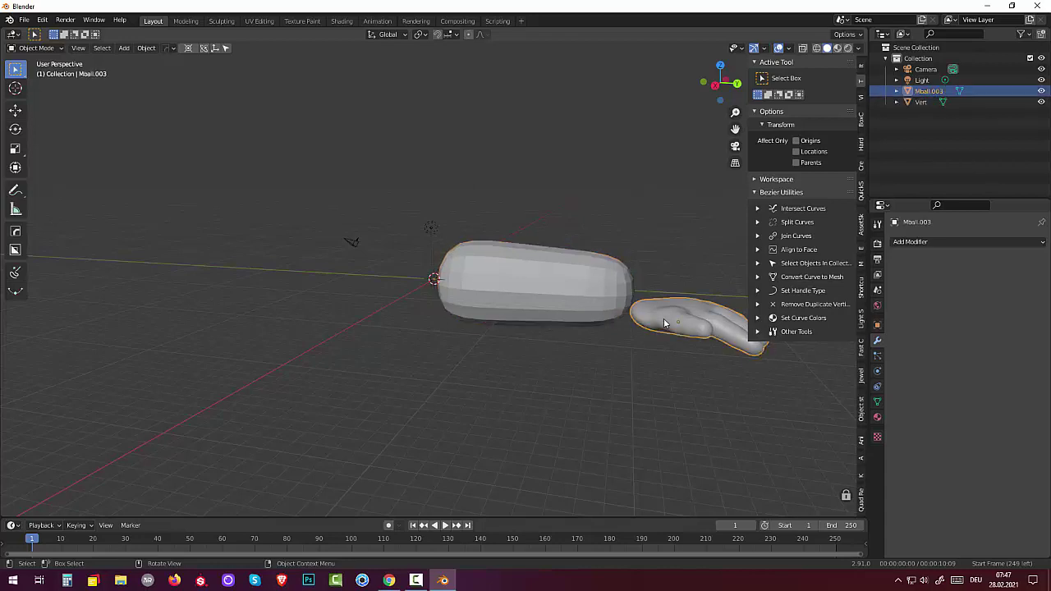
left_click(563, 303)
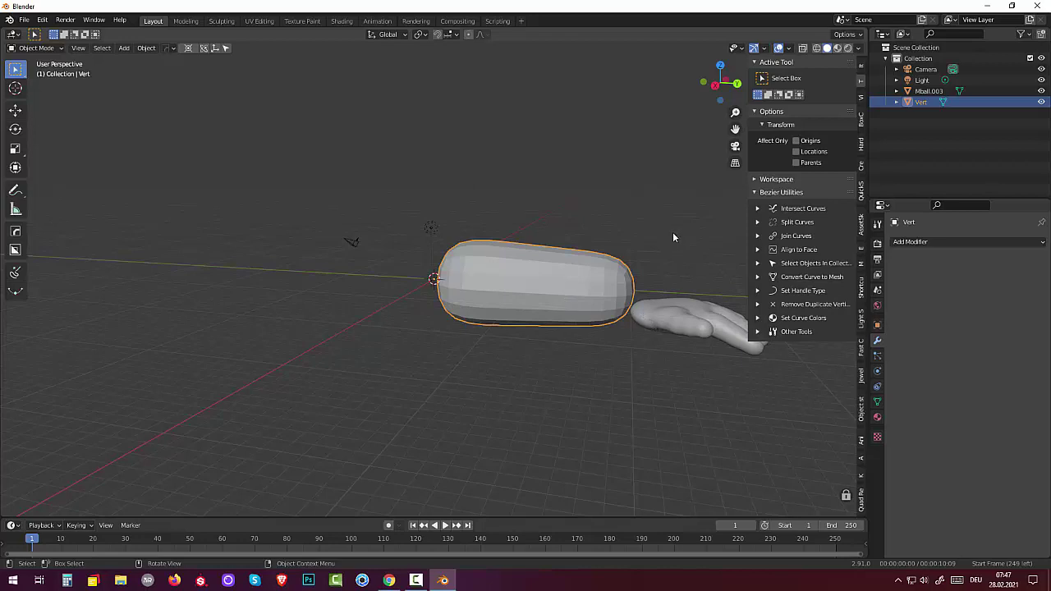
key("s")
left_click(549, 272)
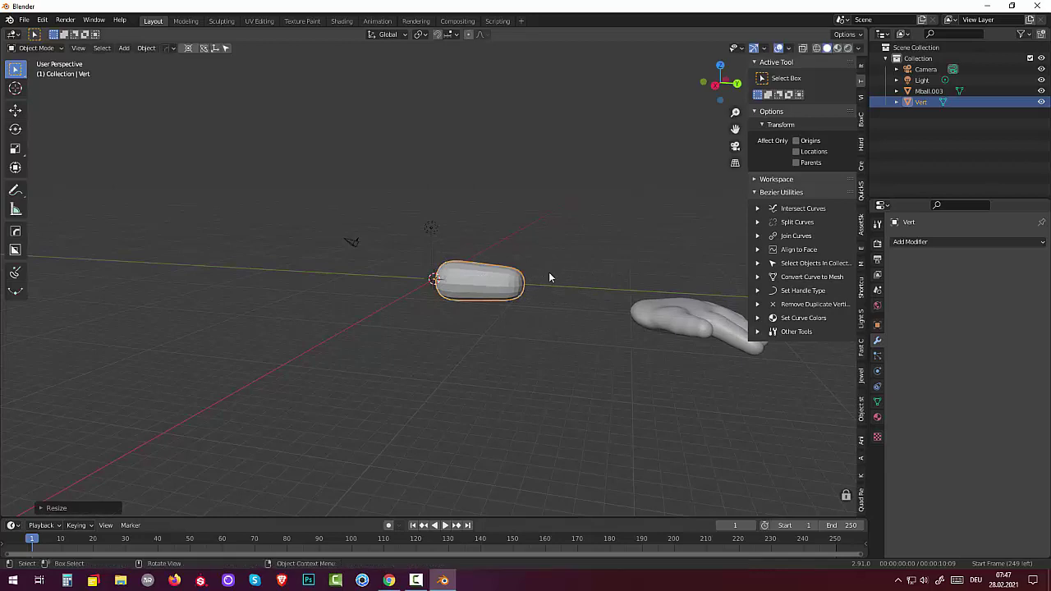
Step: Scale the arm back up and stretch it longer along the Y axis
mouse_move(579, 265)
middle_mouse_down()
mouse_move(635, 401)
mouse_move(607, 395)
mouse_move(559, 327)
middle_mouse_up()
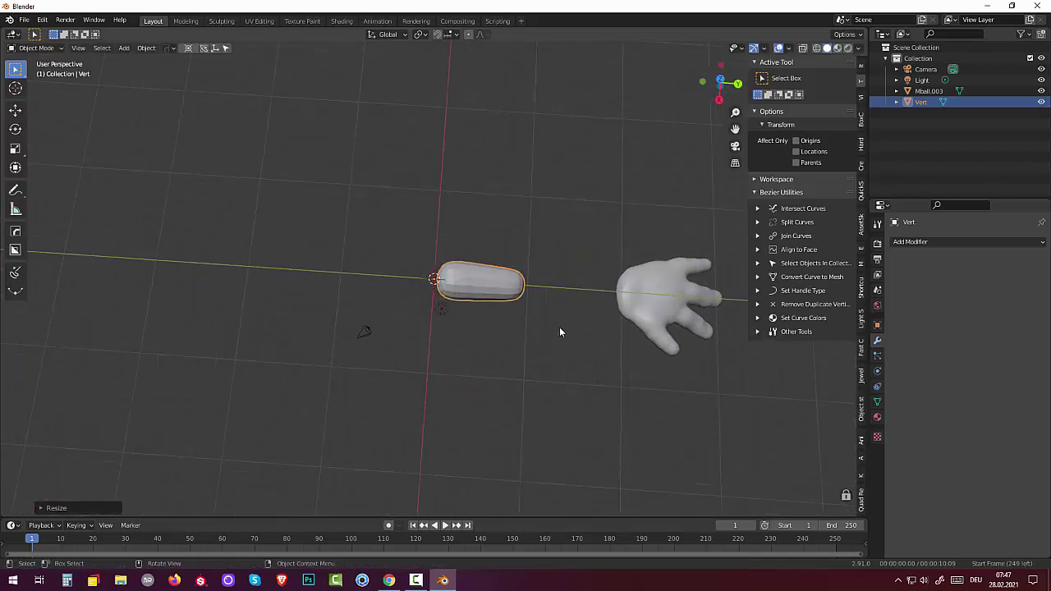
key("s")
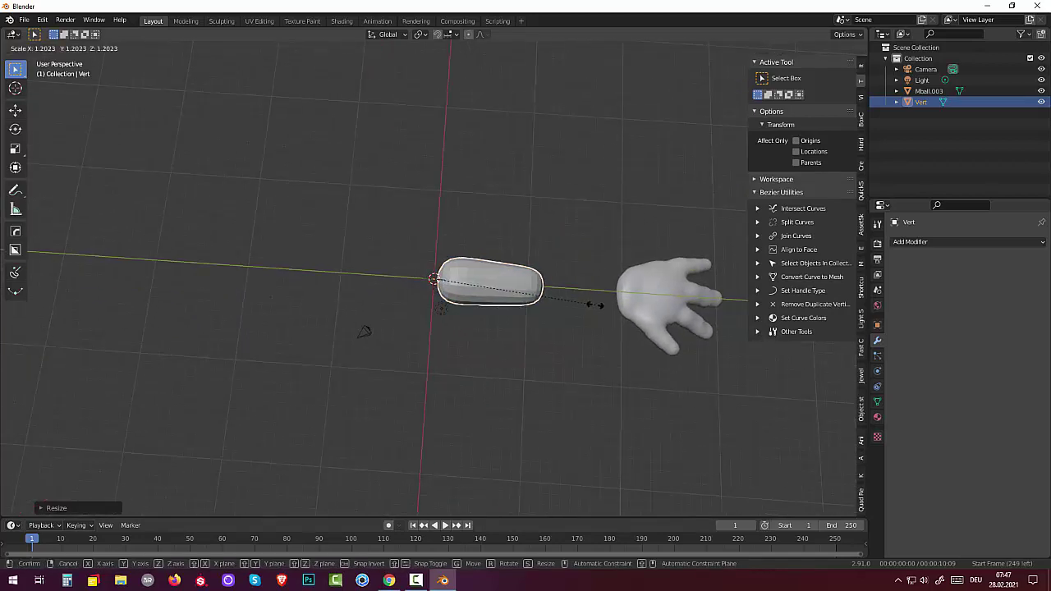
left_click(599, 307)
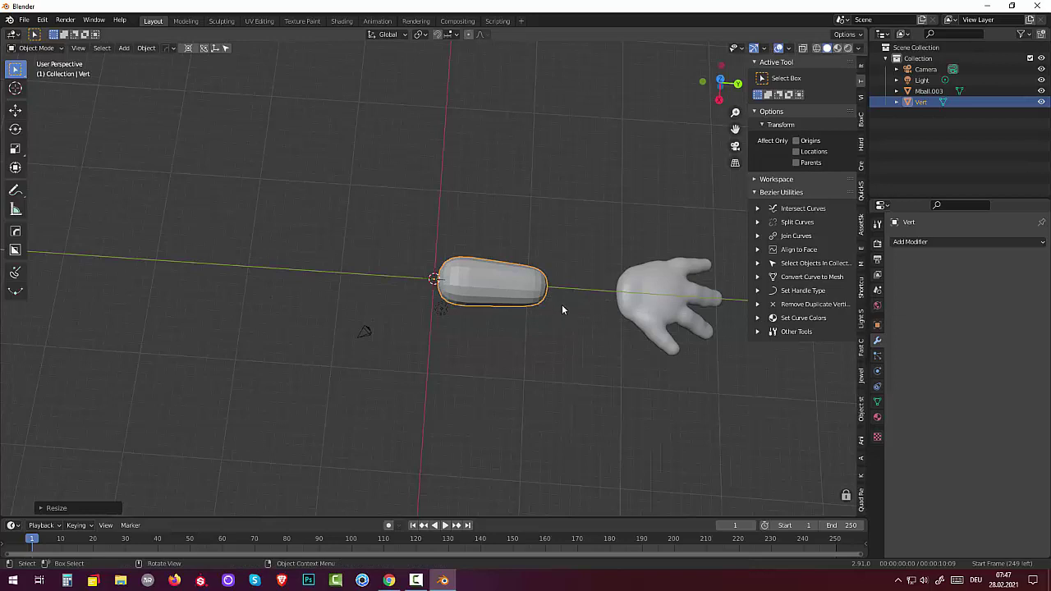
key("s")
key("y")
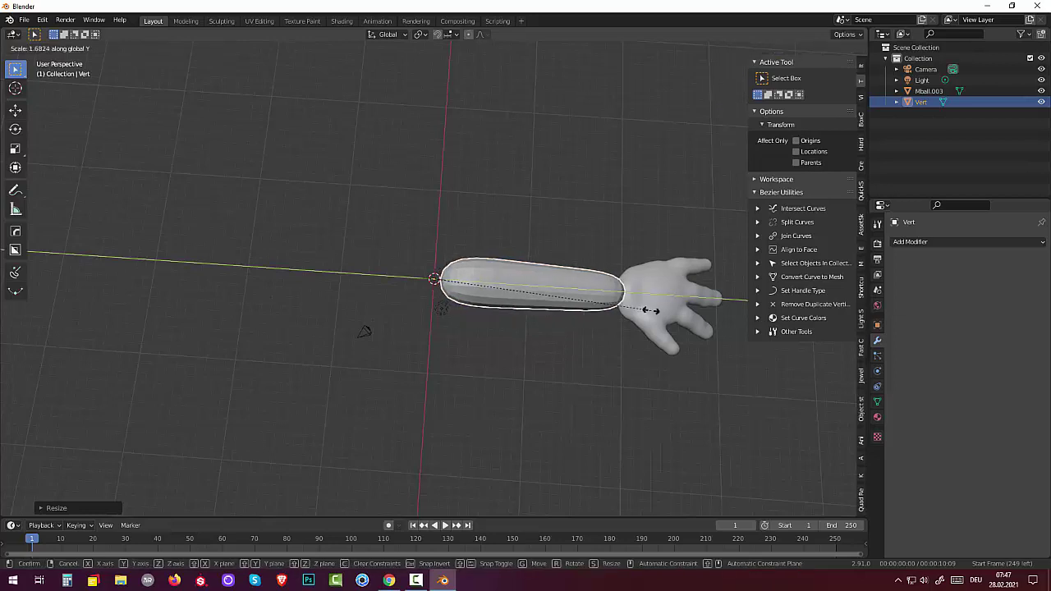
left_click(656, 310)
Step: Move the hand Mball.003 closer to the arm
mouse_move(654, 310)
middle_mouse_down()
mouse_move(593, 299)
mouse_move(591, 244)
mouse_move(666, 317)
middle_mouse_up()
left_click(663, 322)
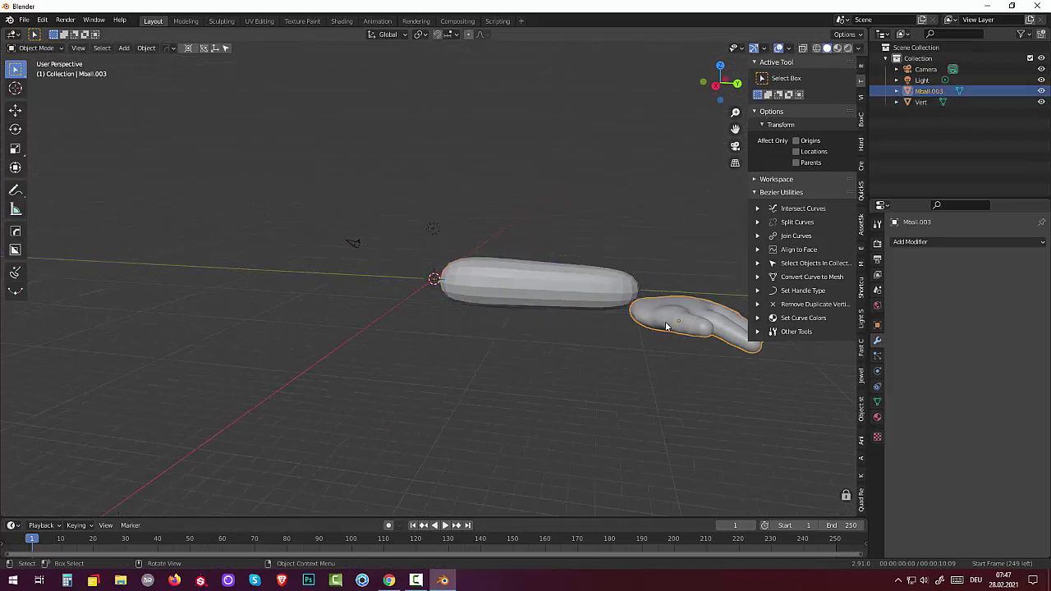
key("g")
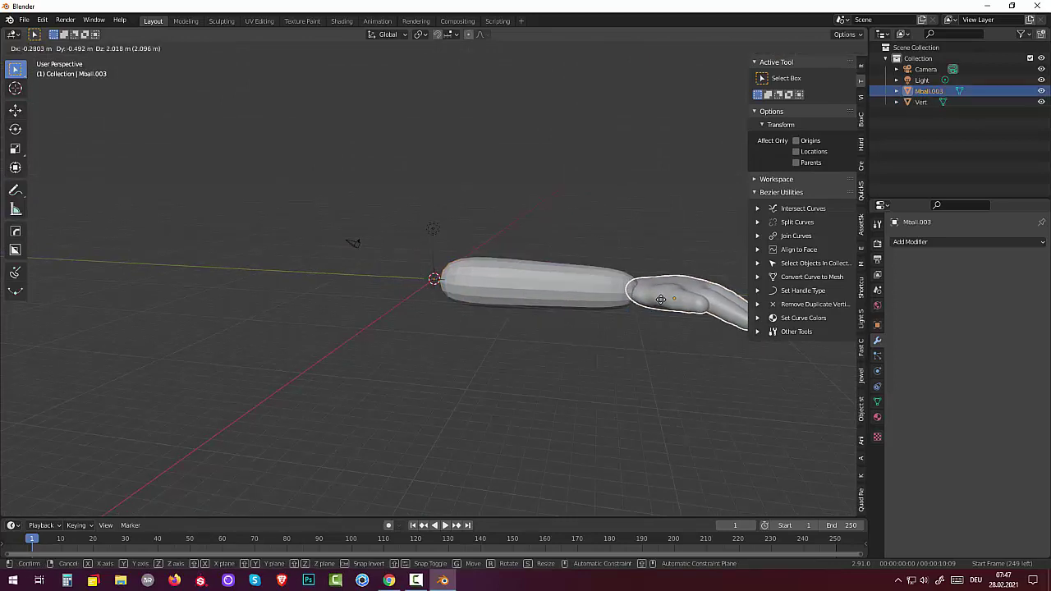
left_click(641, 326)
mouse_move(640, 326)
middle_mouse_down()
mouse_move(658, 435)
mouse_move(700, 440)
middle_mouse_up()
Step: Scale the hand down to about 0.78 and seat it against the forearm's end
left_click(619, 174)
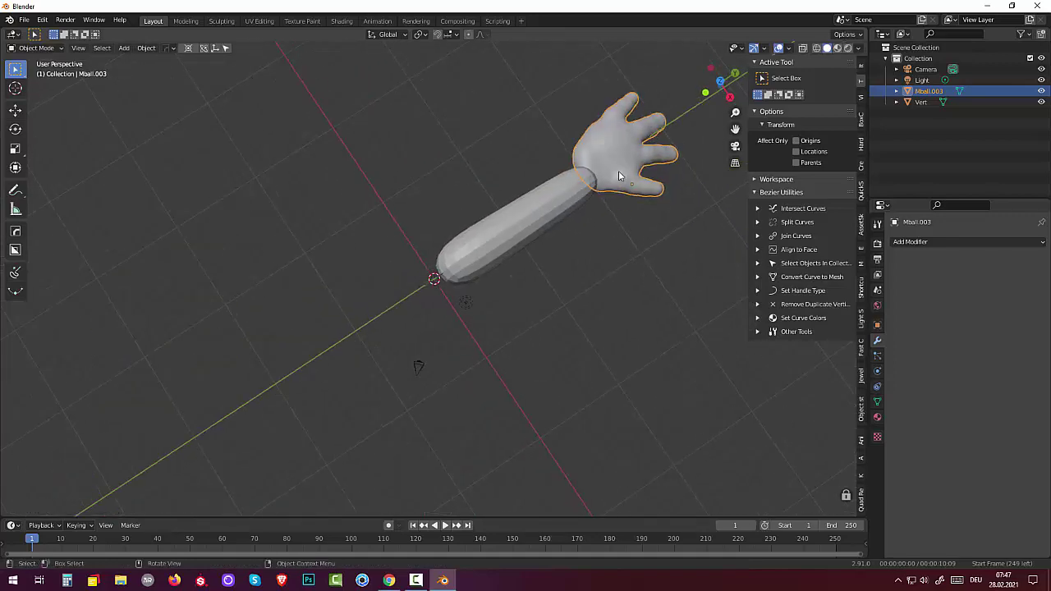
key("s")
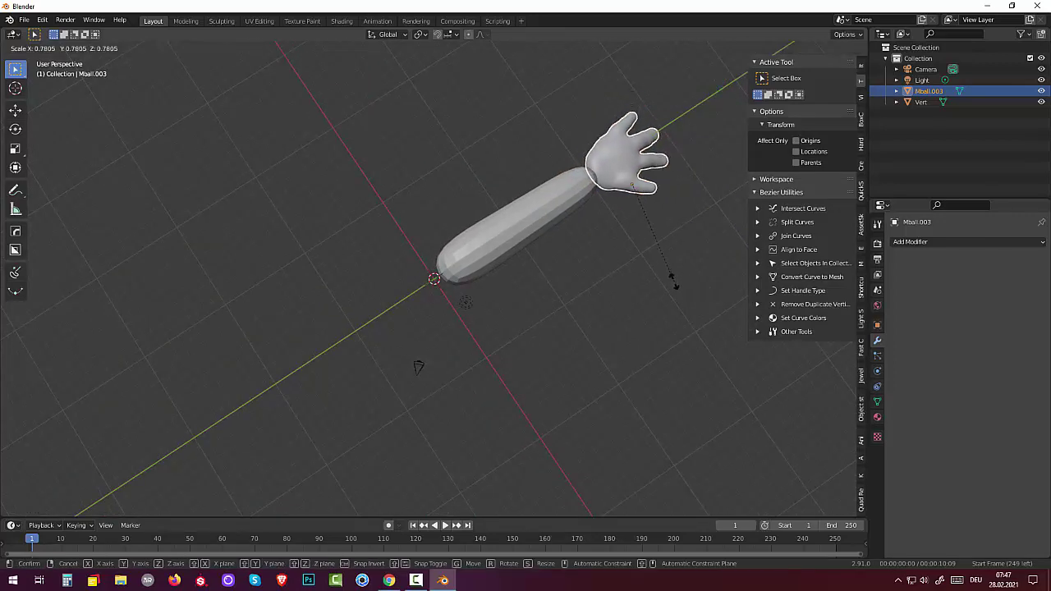
left_click(669, 279)
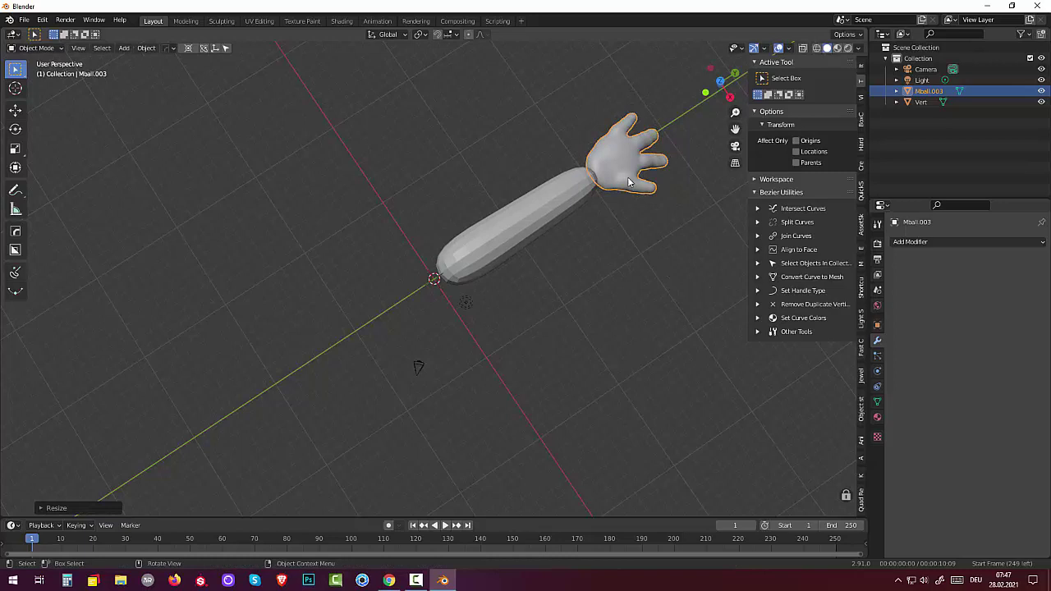
key("g")
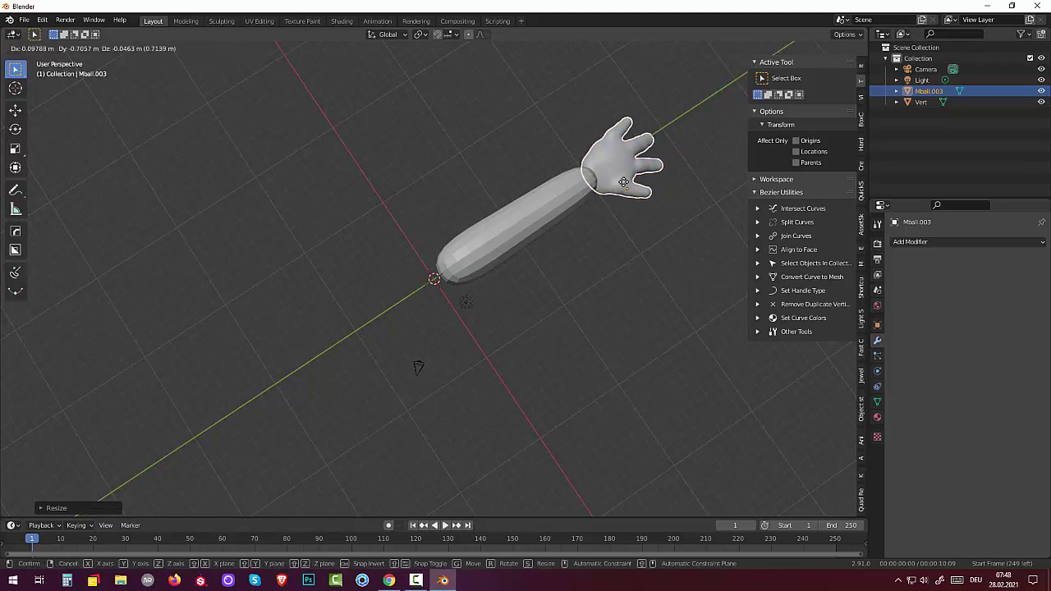
left_click(624, 184)
middle_click_drag(624, 197, 568, 83)
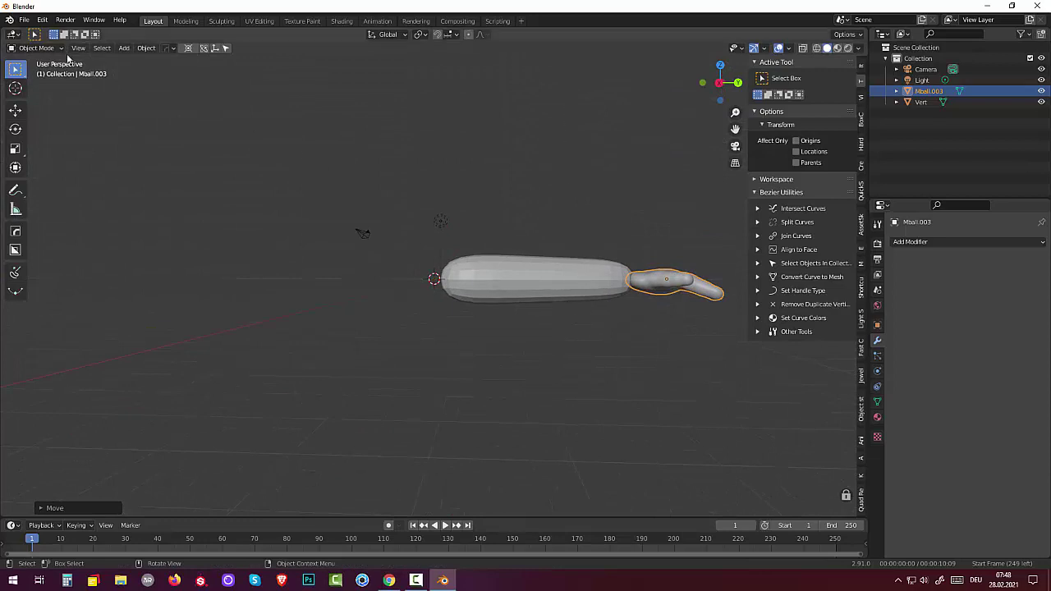
left_click(559, 281, "shift")
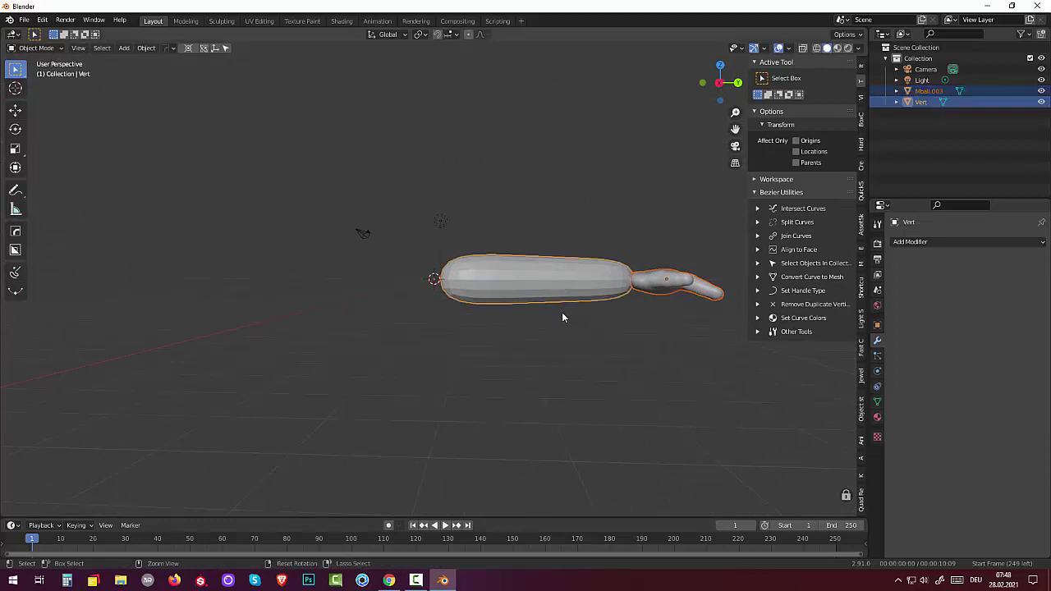
Step: Join the hand into arm Vert, enter Sculpt Mode and remesh the combined mesh
key("ctrl+j")
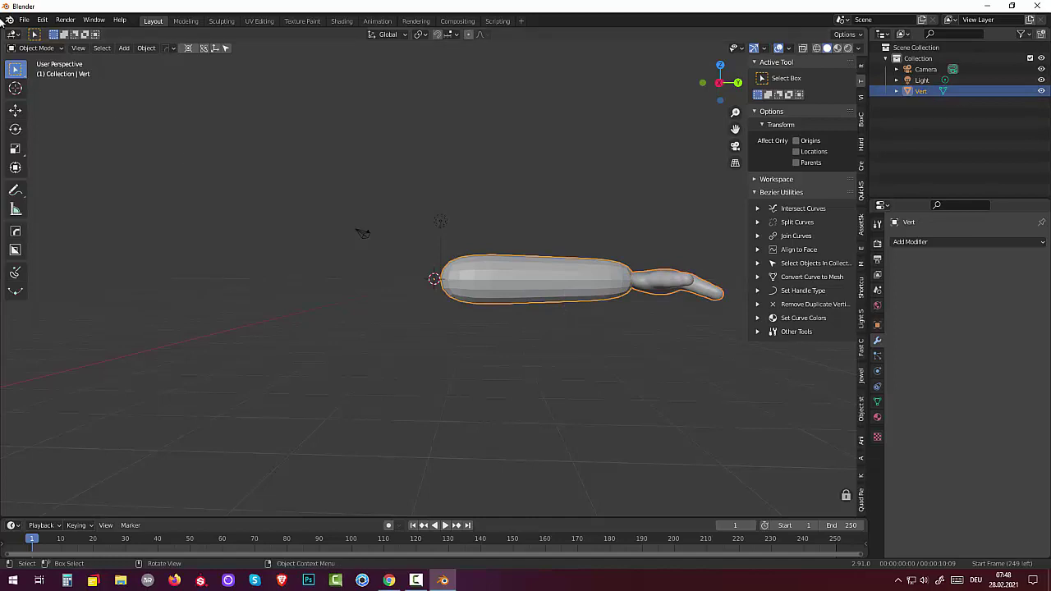
left_click(39, 48)
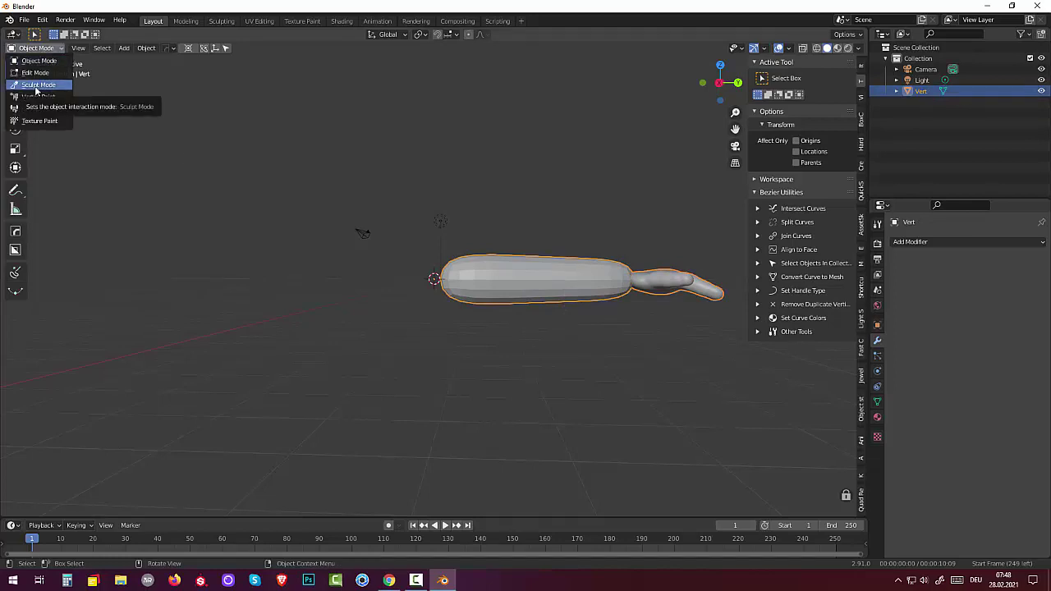
left_click(37, 86)
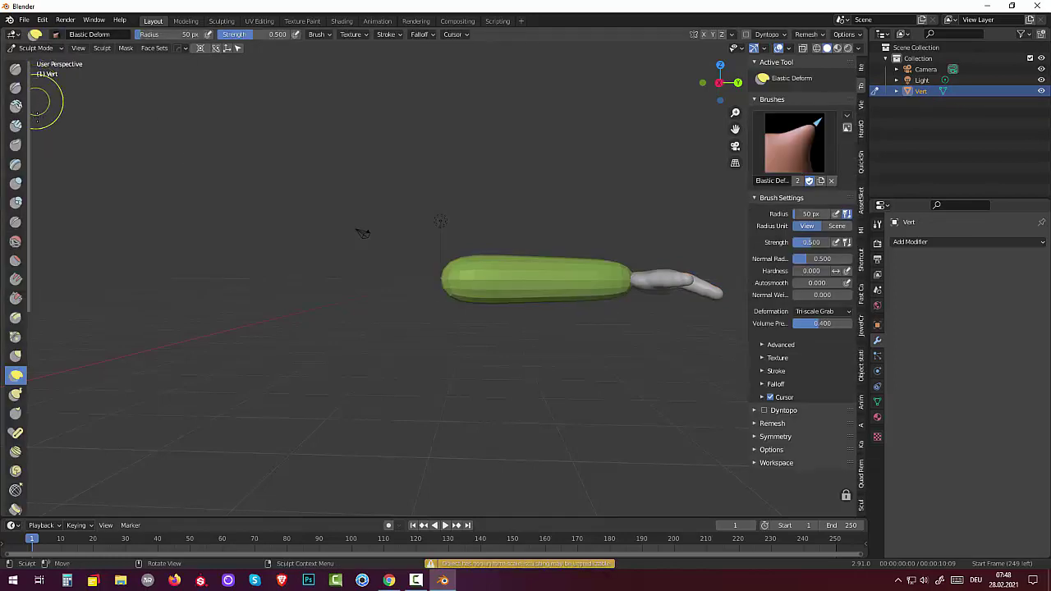
left_click(808, 37)
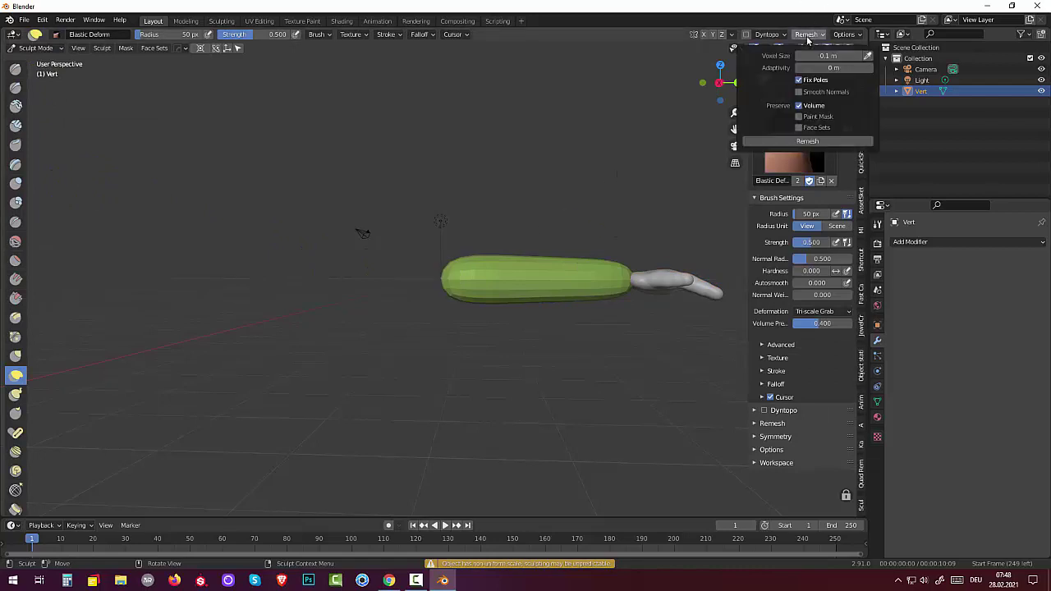
left_click(804, 143)
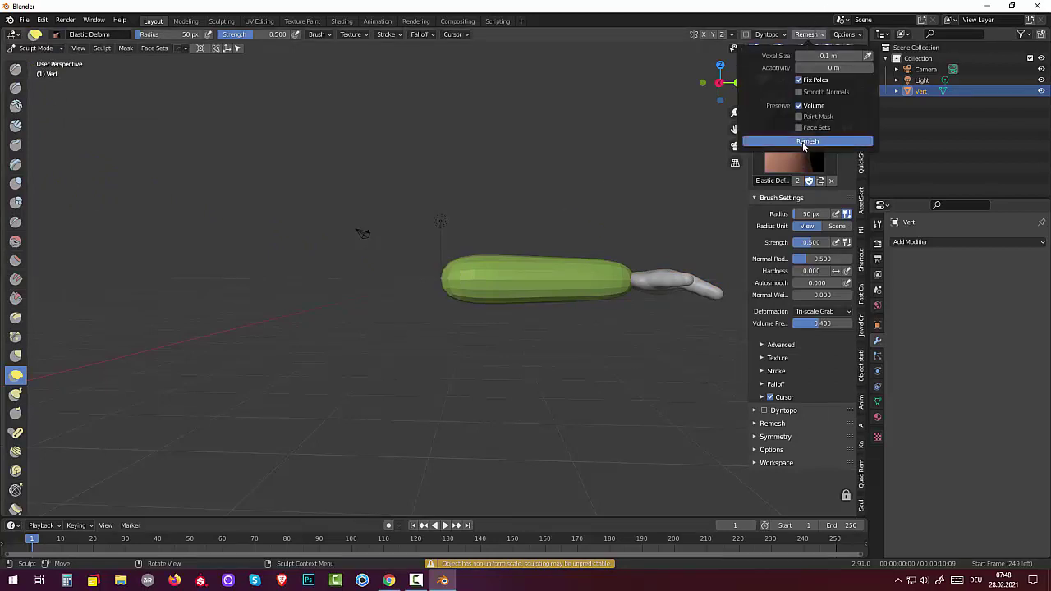
mouse_move(580, 380)
middle_mouse_down()
mouse_move(558, 443)
mouse_move(552, 410)
middle_mouse_up()
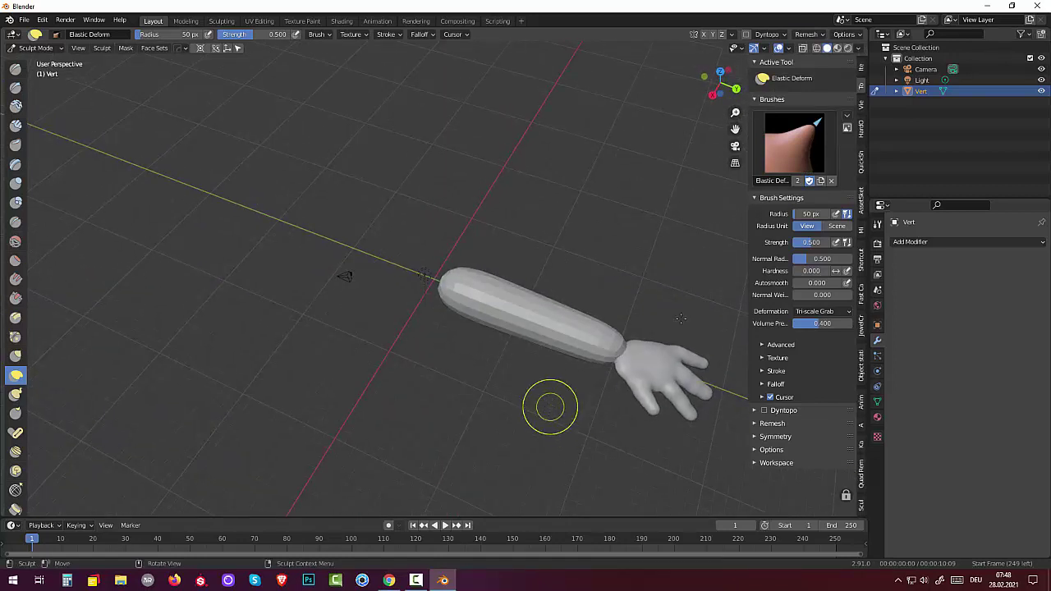
Step: Smooth the wrist joint and lower forearm with the Smooth brush from several angles
left_click(14, 241)
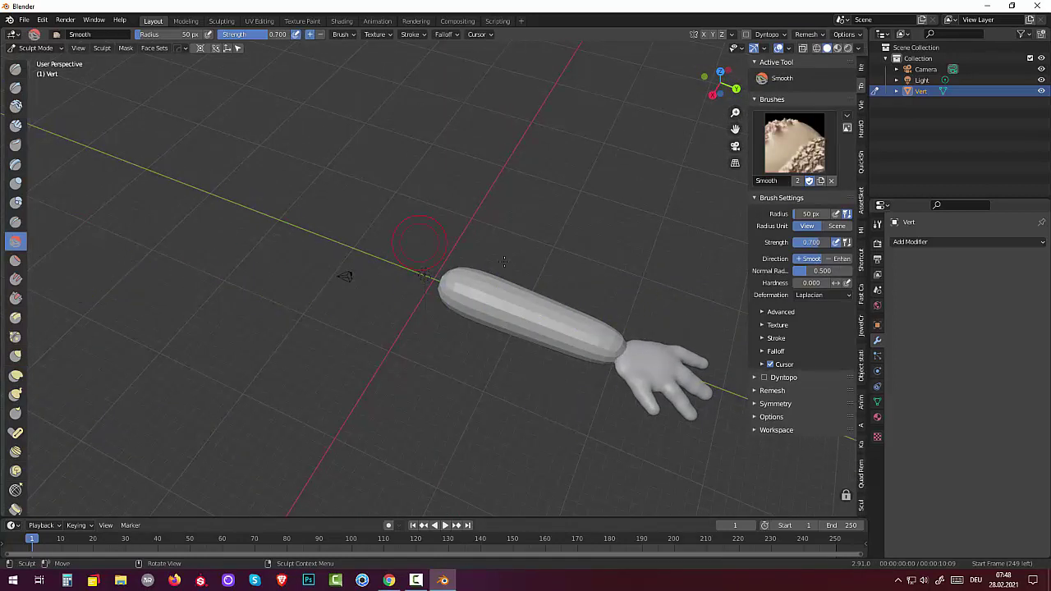
left_click_drag(605, 340, 631, 348)
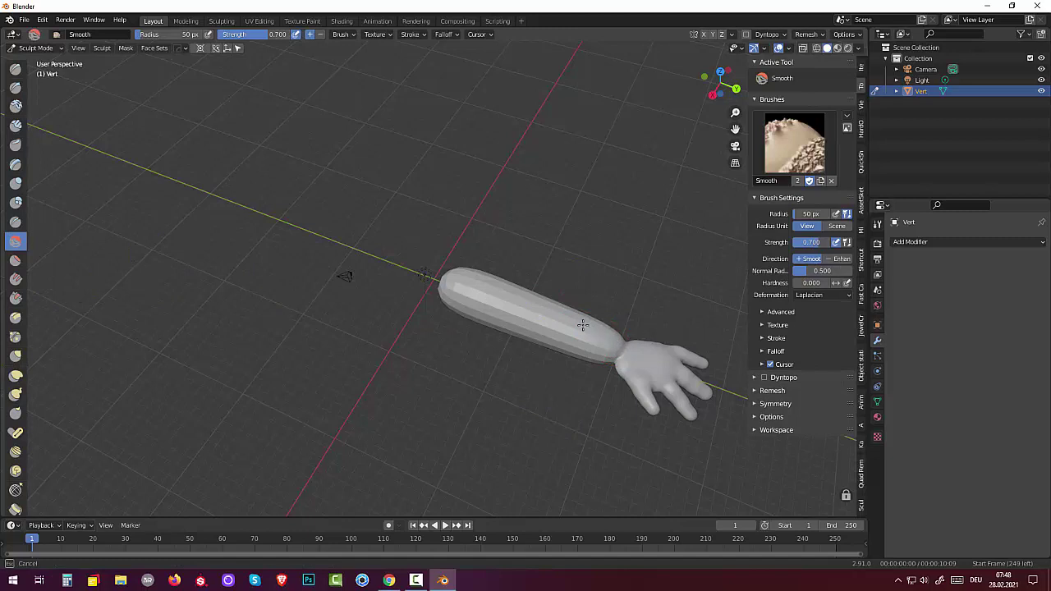
left_click_drag(583, 325, 585, 346)
left_click_drag(636, 343, 586, 317)
middle_click_drag(575, 304, 466, 293)
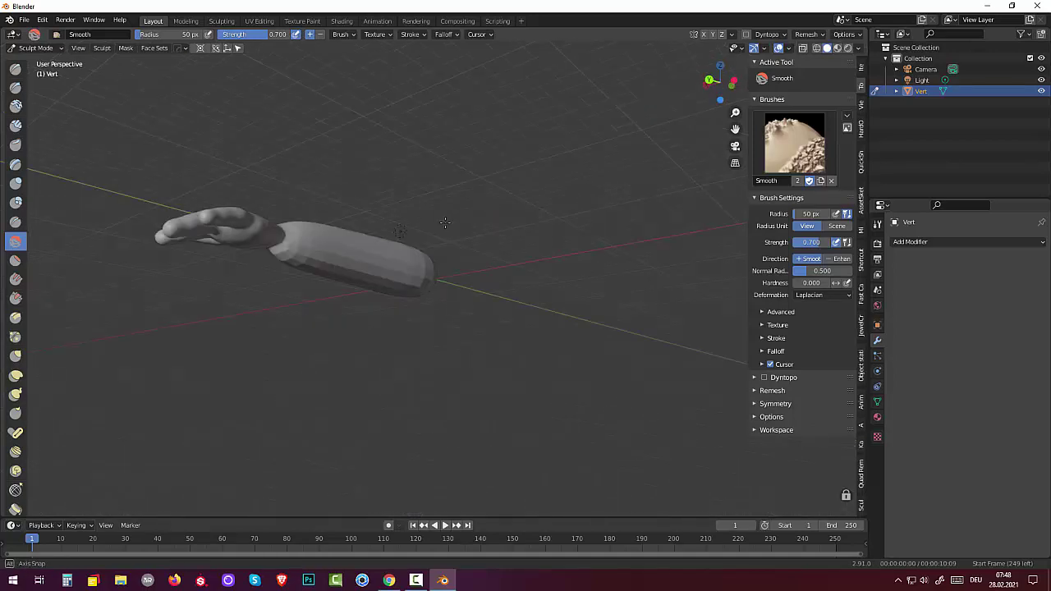
left_click_drag(285, 261, 282, 253)
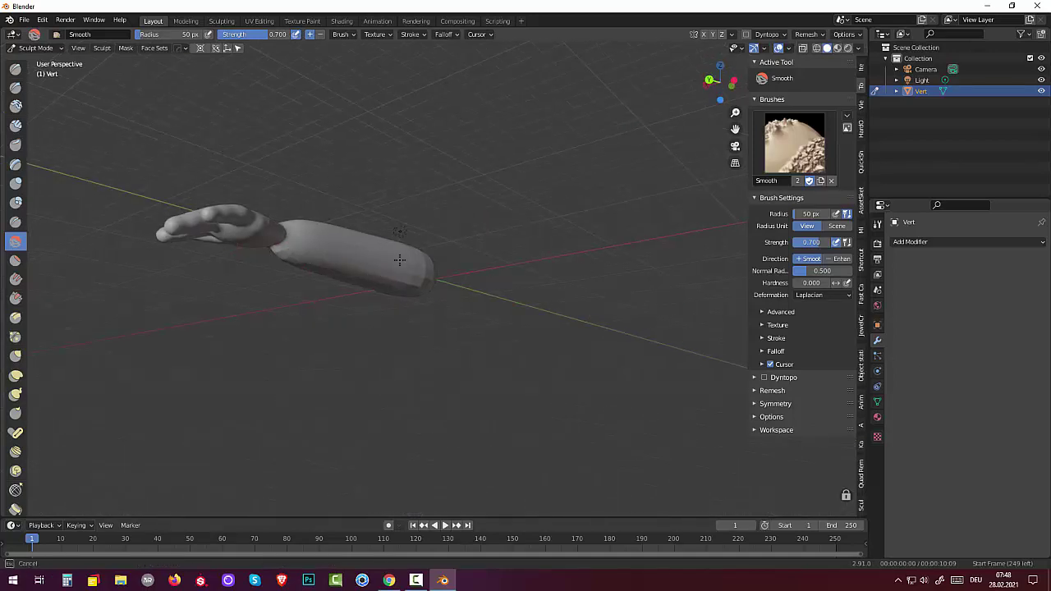
left_click_drag(399, 259, 493, 281)
mouse_move(652, 310)
middle_mouse_down()
mouse_move(581, 319)
mouse_move(570, 361)
middle_mouse_up()
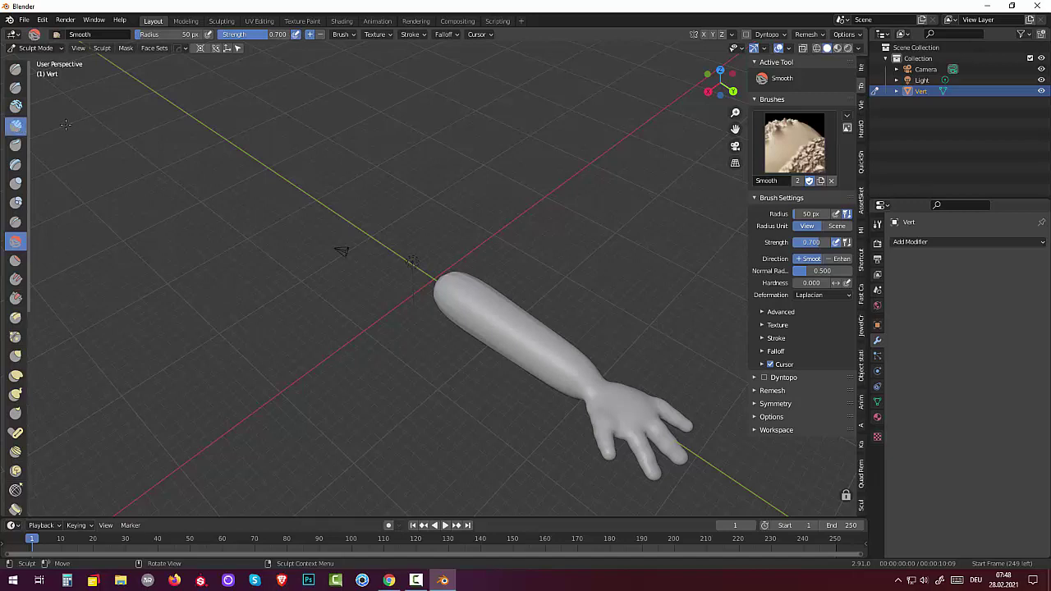
Step: Build up Clay Strips across the wrist from several angles, then smooth the hand
left_click(16, 125)
mouse_move(567, 386)
left_mouse_down()
mouse_move(581, 401)
mouse_move(608, 380)
mouse_move(622, 389)
mouse_move(597, 386)
mouse_move(598, 403)
mouse_move(606, 396)
mouse_move(589, 372)
left_mouse_up()
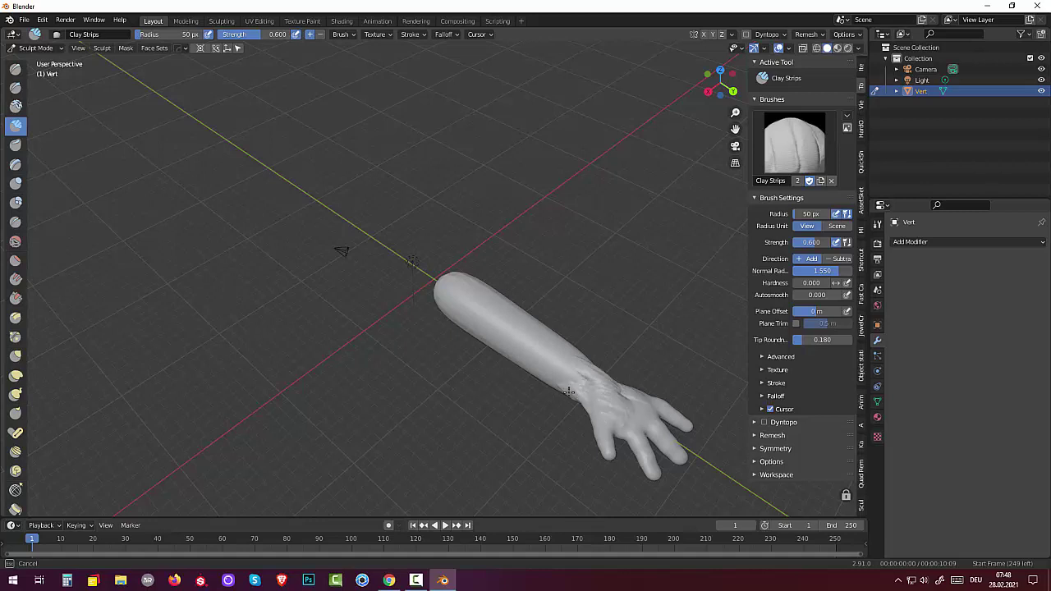
middle_click_drag(648, 402, 523, 351)
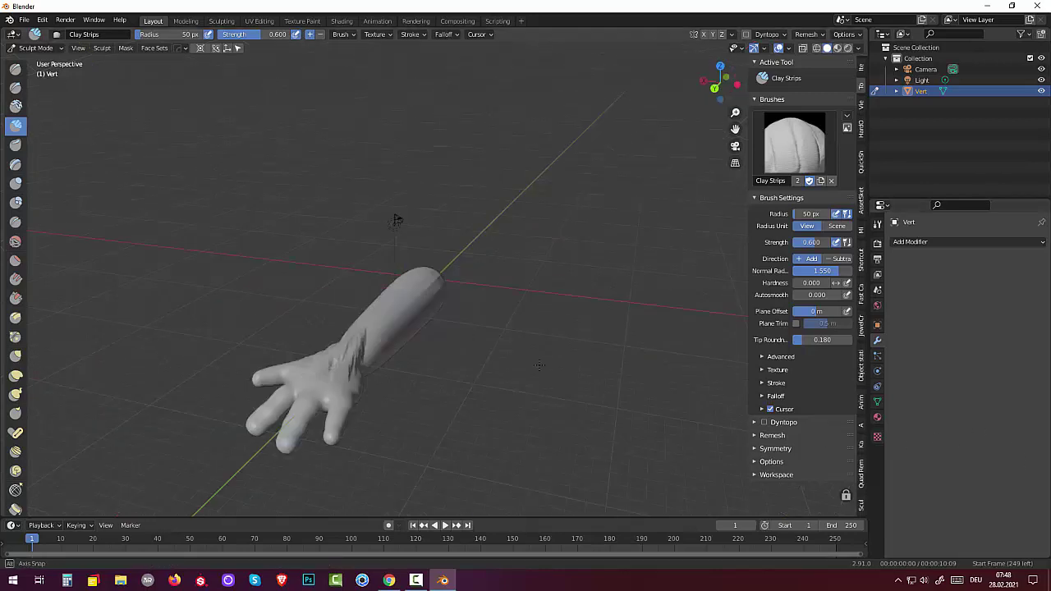
mouse_move(292, 318)
left_mouse_down()
mouse_move(272, 299)
mouse_move(308, 316)
mouse_move(254, 300)
mouse_move(266, 305)
left_mouse_up()
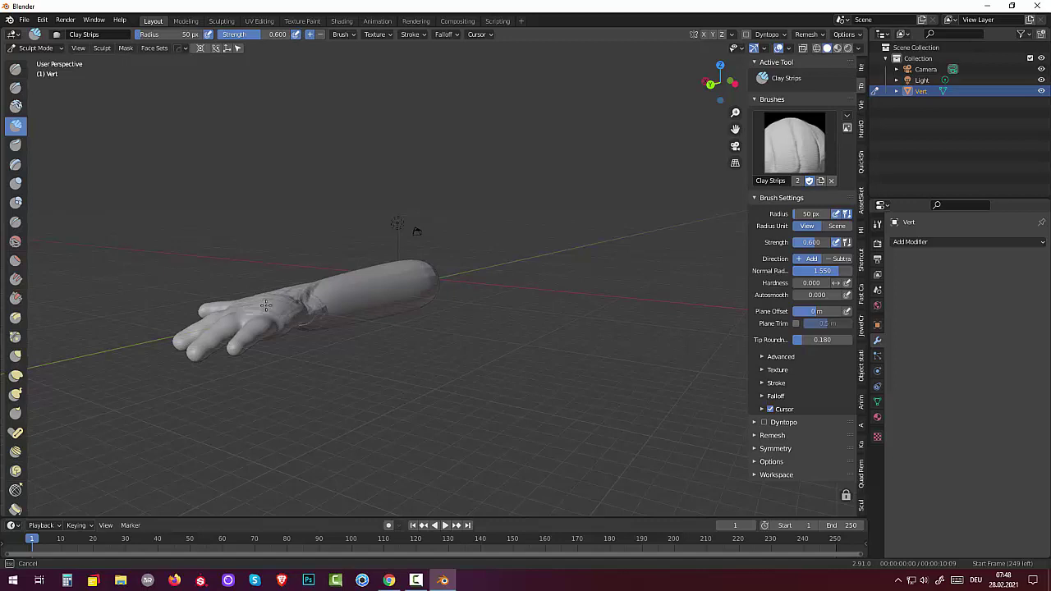
middle_click_drag(633, 364, 636, 361)
mouse_move(622, 306)
left_mouse_down()
mouse_move(610, 310)
mouse_move(629, 328)
mouse_move(673, 309)
left_mouse_up()
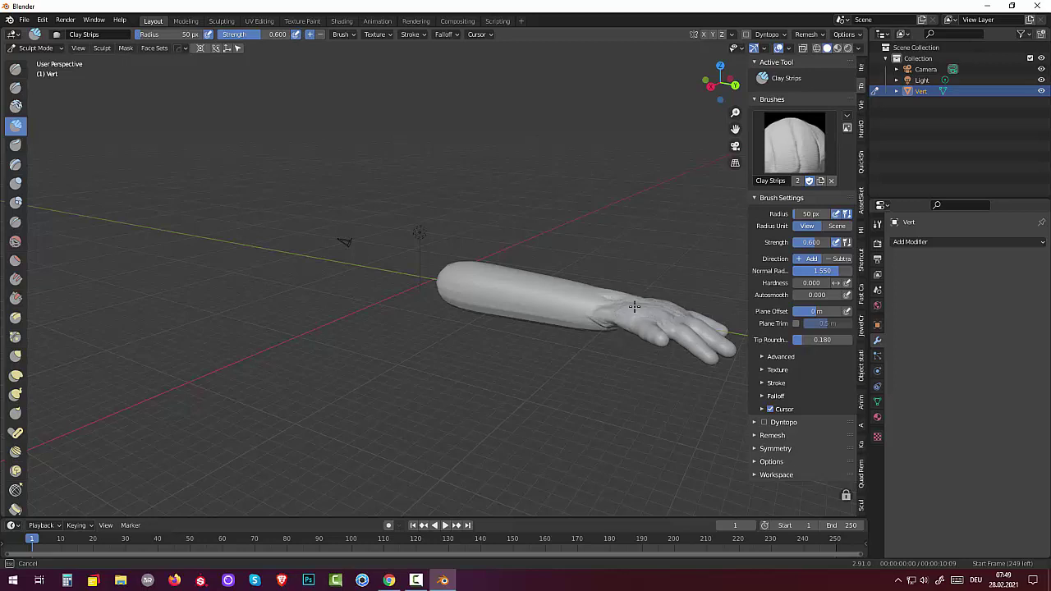
left_click_drag(595, 320, 681, 340)
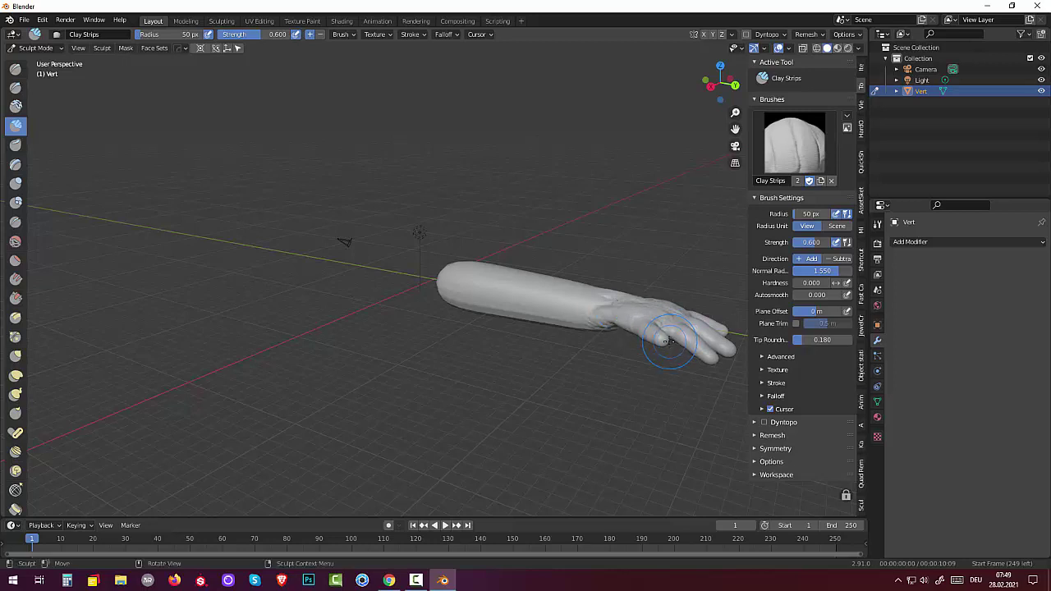
mouse_move(676, 345)
middle_mouse_down()
mouse_move(644, 367)
mouse_move(586, 343)
middle_mouse_up()
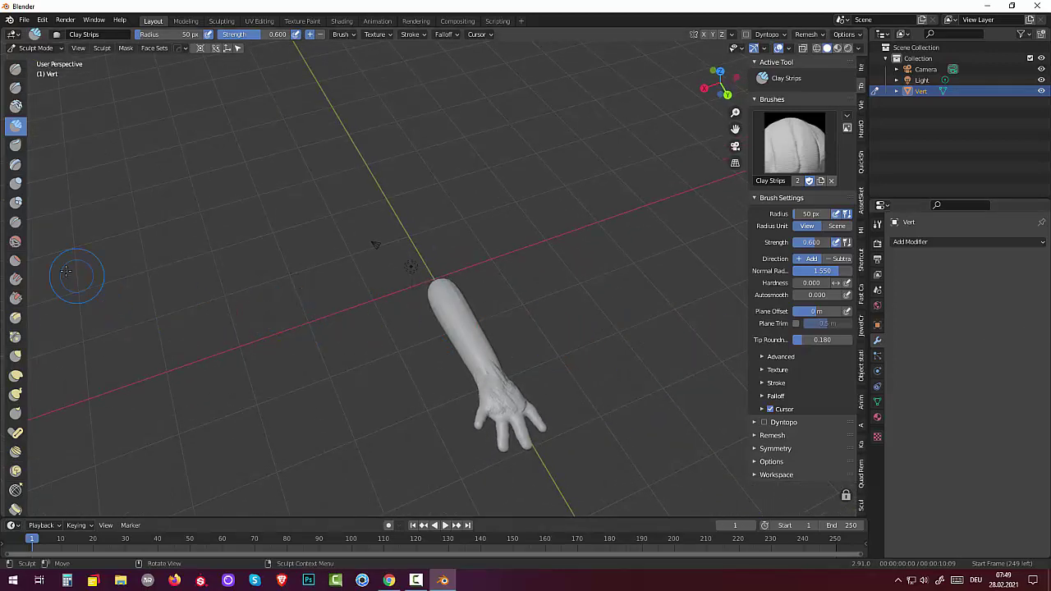
left_click(22, 243)
left_click_drag(534, 420, 523, 402)
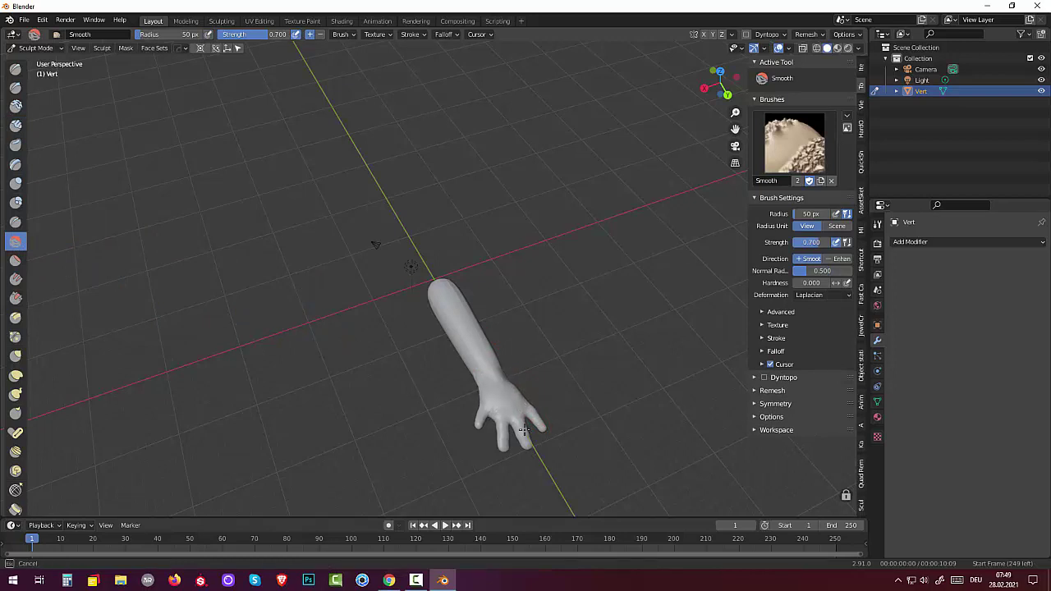
Step: Smooth the forearm surface while orbiting around the arm
left_click_drag(523, 429, 536, 376)
mouse_move(535, 376)
middle_mouse_down()
mouse_move(471, 231)
mouse_move(692, 340)
middle_mouse_up()
middle_click_drag(503, 269, 441, 289)
middle_click_drag(374, 246, 346, 207)
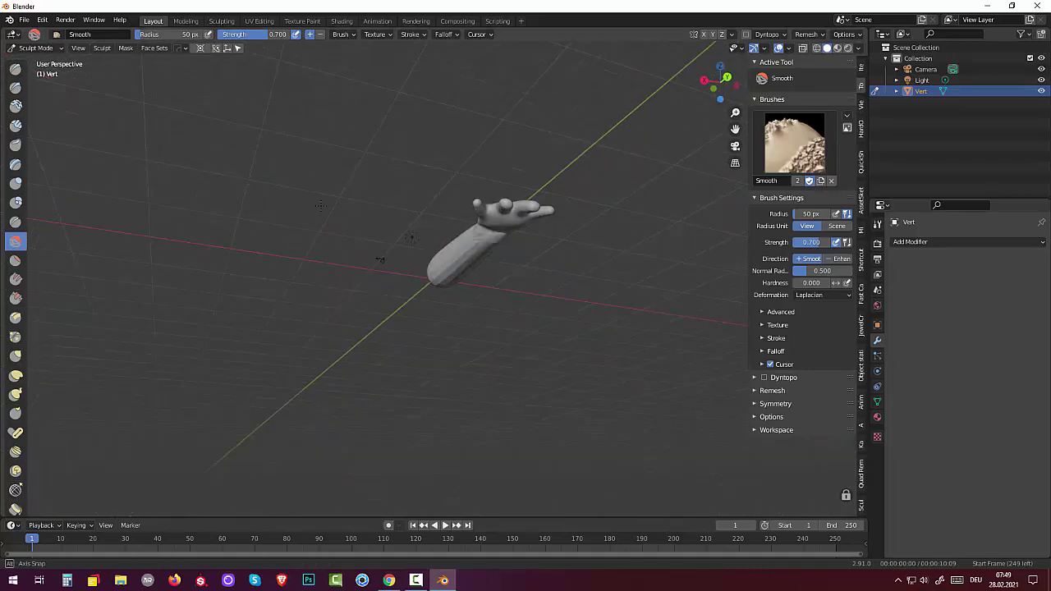
left_click_drag(479, 235, 492, 241)
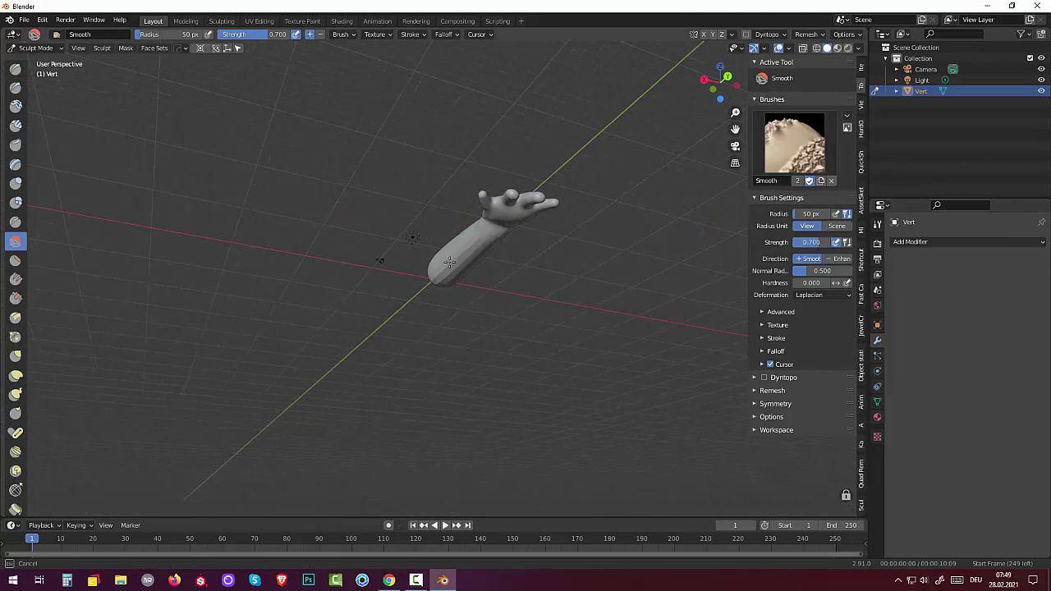
mouse_move(593, 382)
middle_mouse_down()
mouse_move(457, 257)
mouse_move(496, 260)
middle_mouse_up()
mouse_move(632, 316)
middle_mouse_down()
mouse_move(468, 70)
mouse_move(423, 70)
middle_mouse_up()
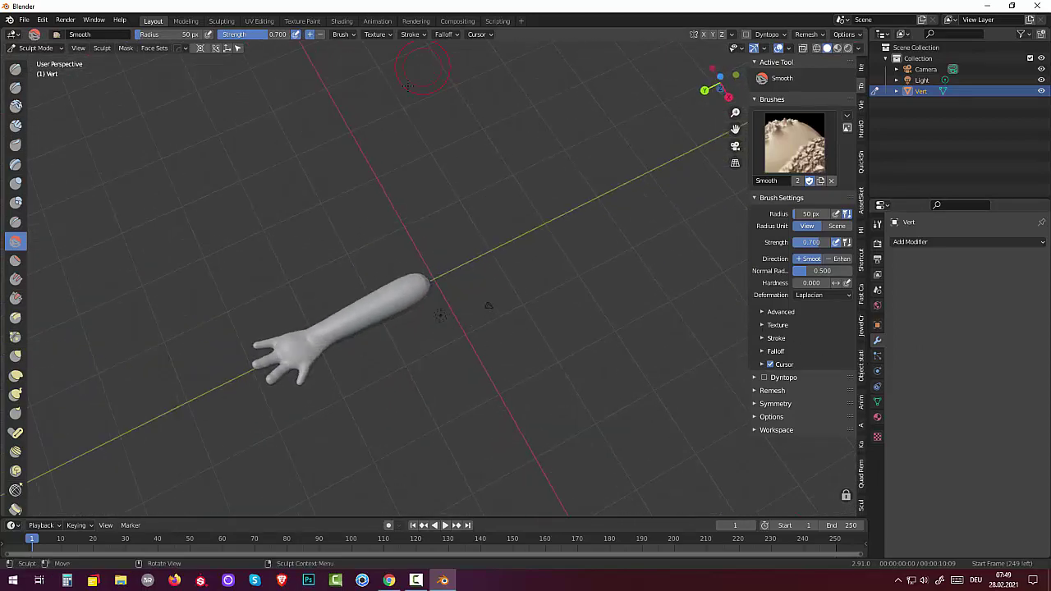
key("ctrl+z")
key("ctrl+shift+z")
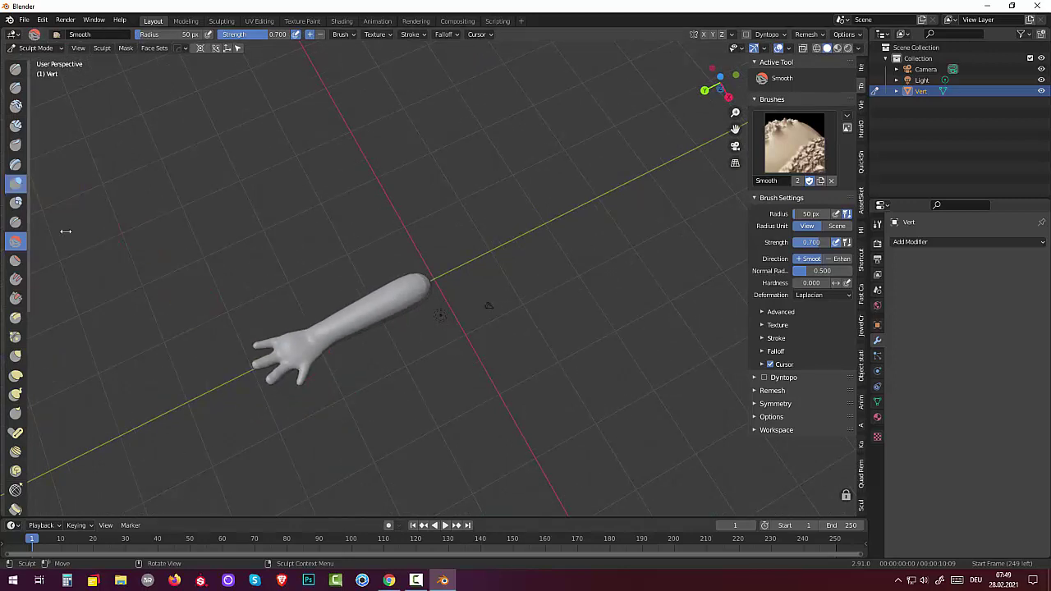
Step: Puff up the hand's fingers with the Inflate/Deflate brush at 50 px radius, 0.5 strength
left_click(15, 182)
mouse_move(308, 386)
left_mouse_down()
mouse_move(278, 374)
mouse_move(260, 343)
mouse_move(281, 358)
left_mouse_up()
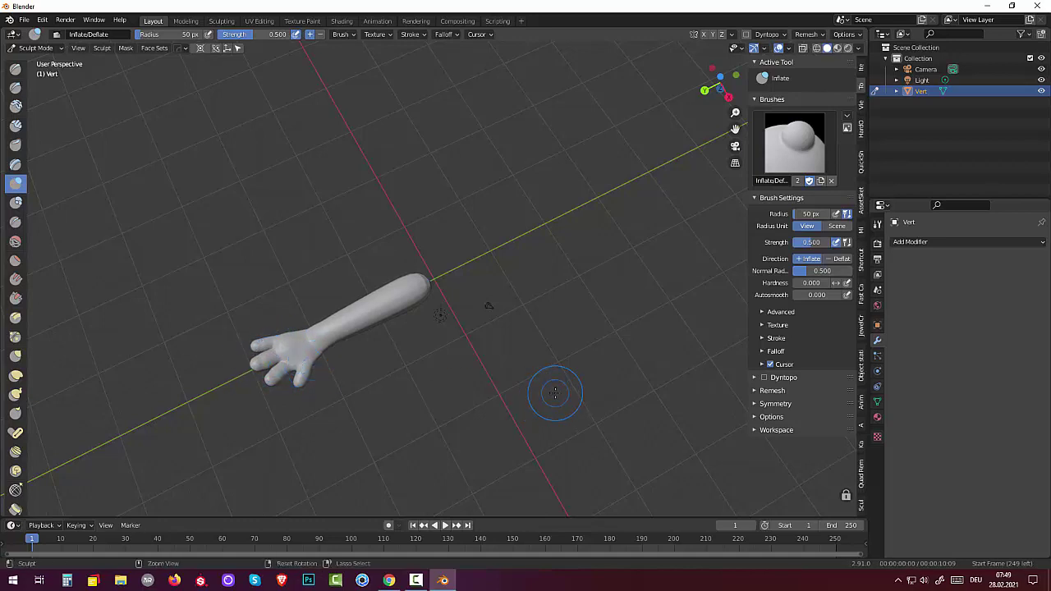
mouse_move(481, 364)
middle_mouse_down()
mouse_move(488, 505)
mouse_move(877, 392)
middle_mouse_up()
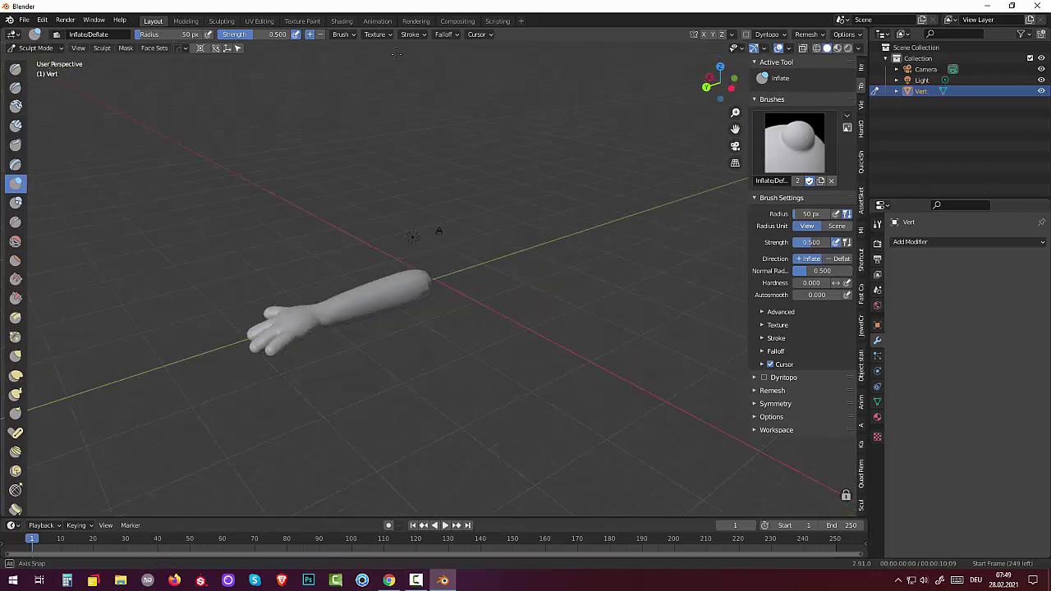
Step: Pull the hand's fingers into a new shape with the Elastic Deform brush
left_click(15, 375)
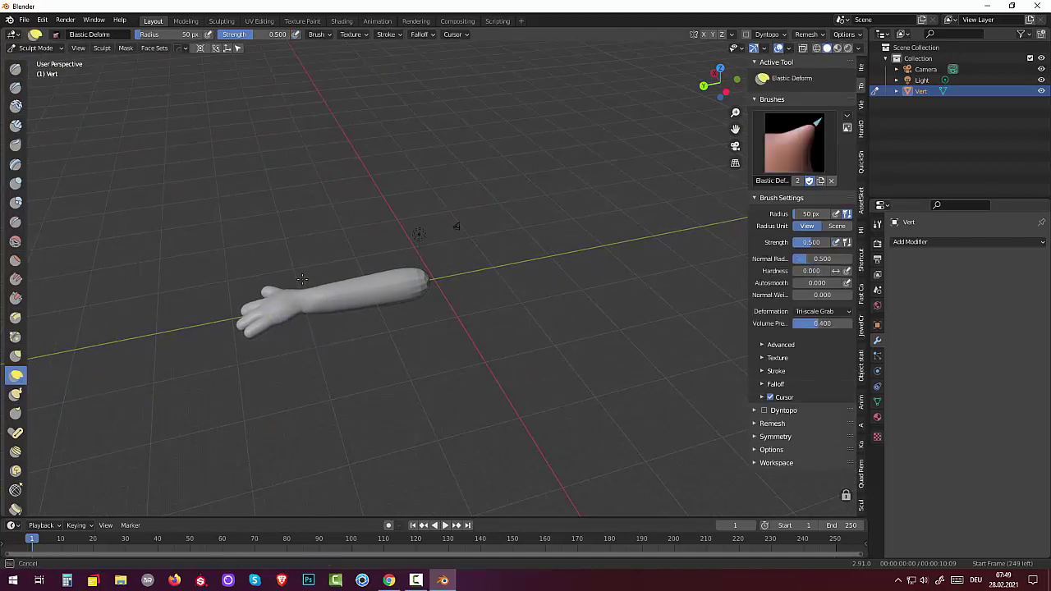
left_click_drag(244, 327, 265, 332)
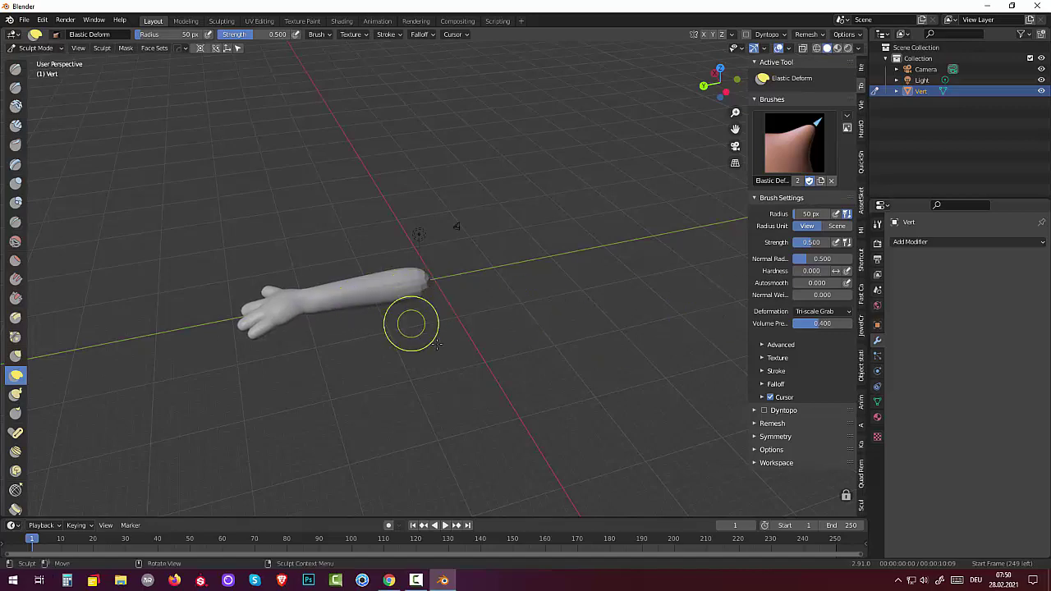
mouse_move(411, 321)
middle_mouse_down()
mouse_move(541, 387)
mouse_move(565, 380)
middle_mouse_up()
left_click_drag(566, 380, 664, 426)
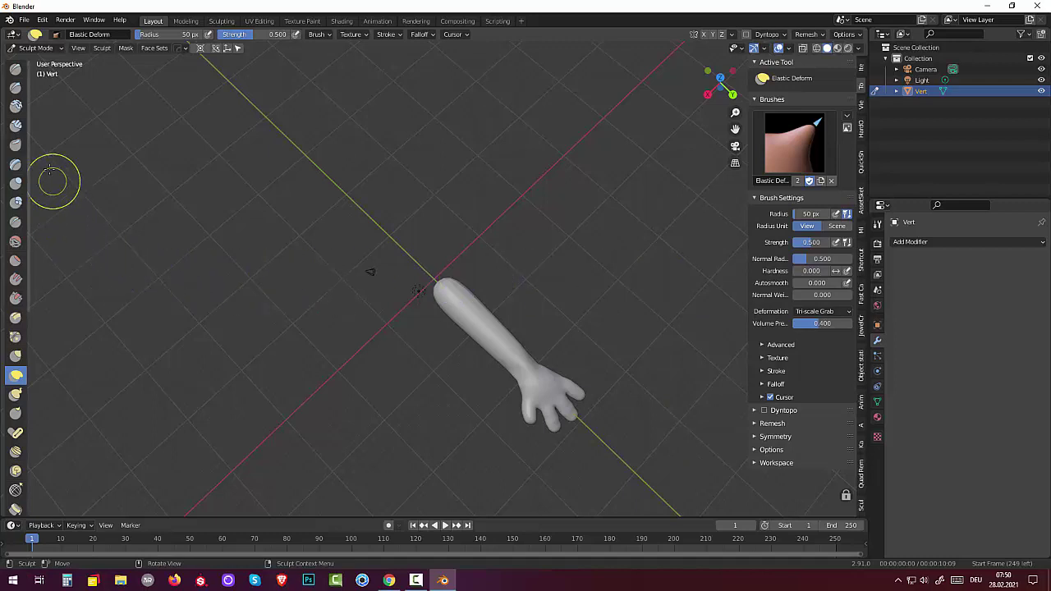
Step: Smooth the hand out to its fingertips with the Smooth brush
left_click(14, 126)
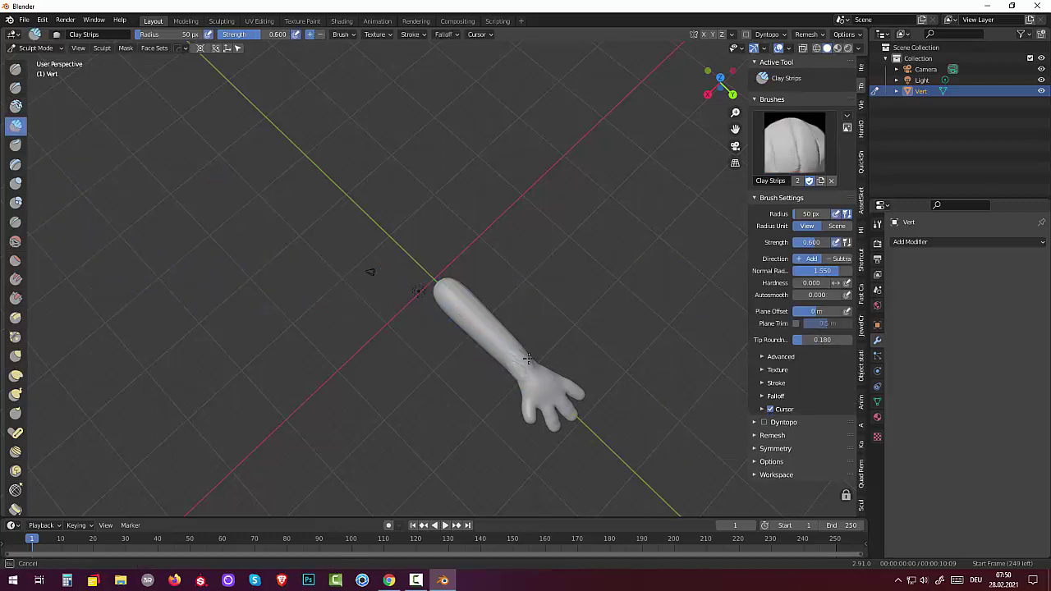
left_click(14, 240)
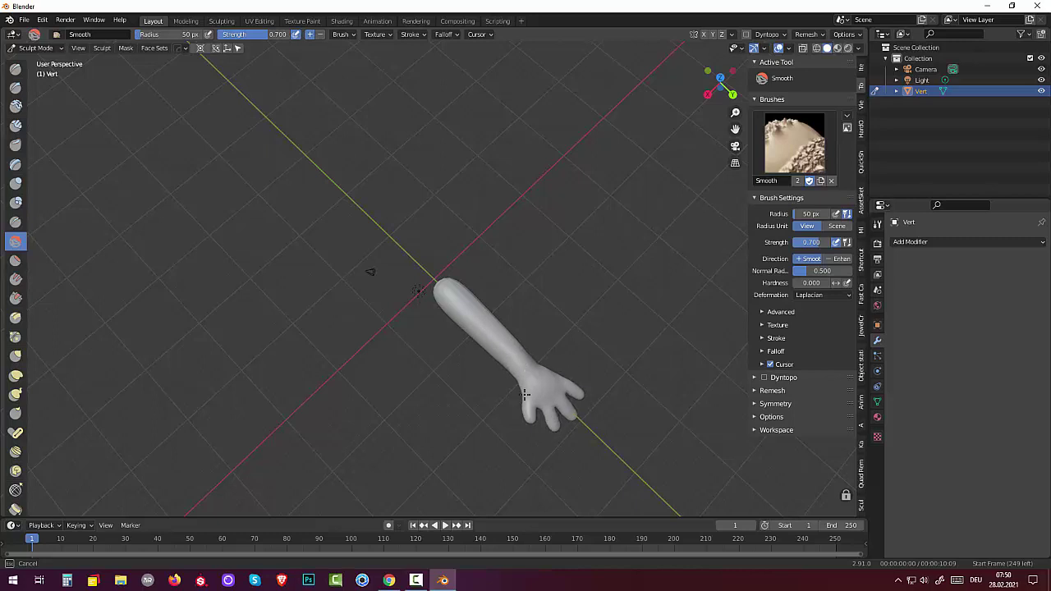
left_click_drag(526, 395, 575, 413)
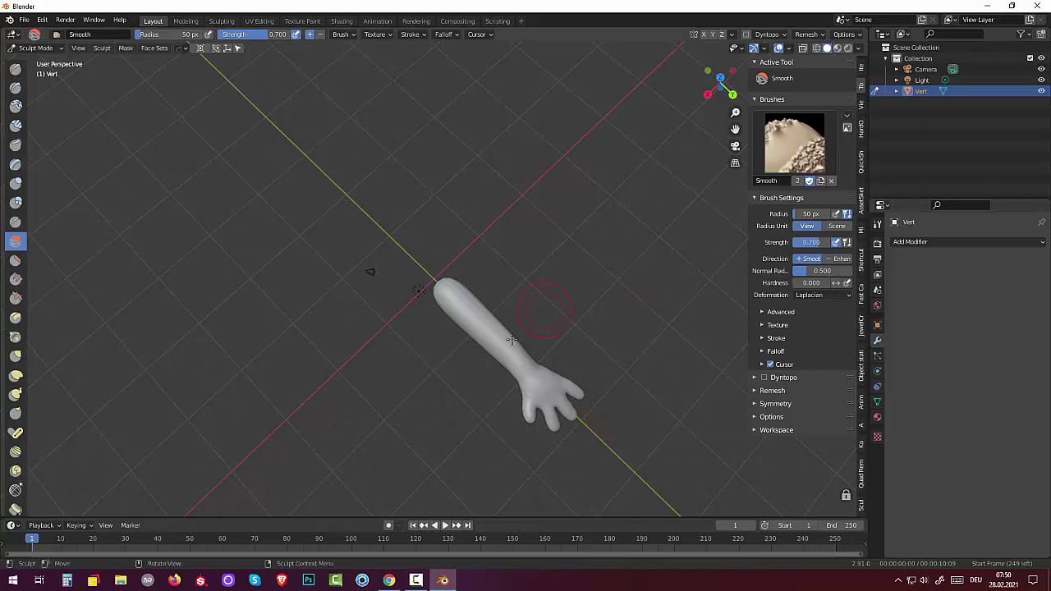
mouse_move(512, 339)
middle_mouse_down()
mouse_move(558, 228)
mouse_move(557, 188)
middle_mouse_up()
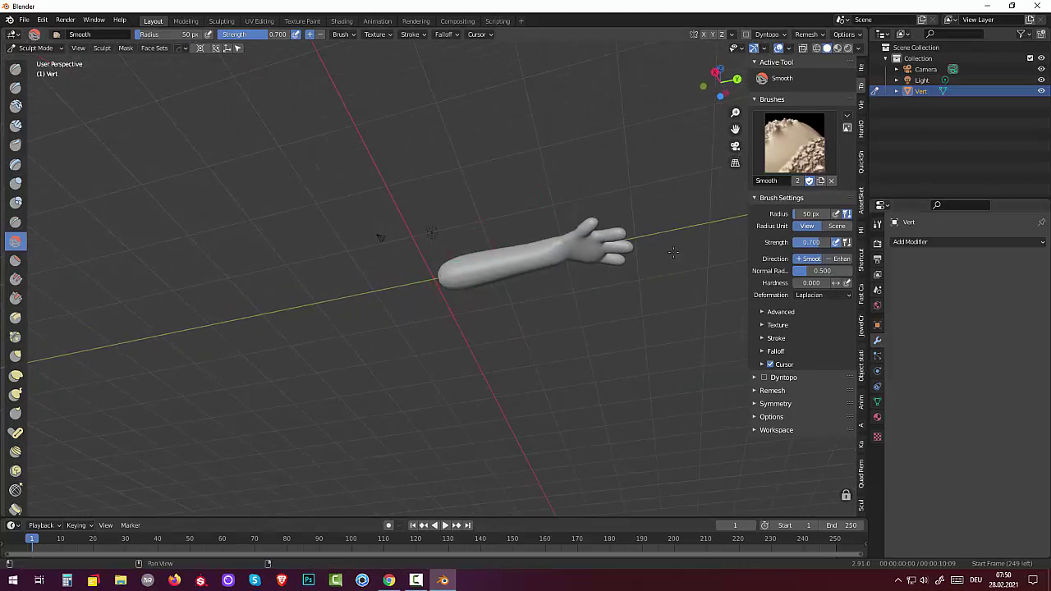
Step: Build up clay on the hand with the Clay Strips brush
left_click(15, 125)
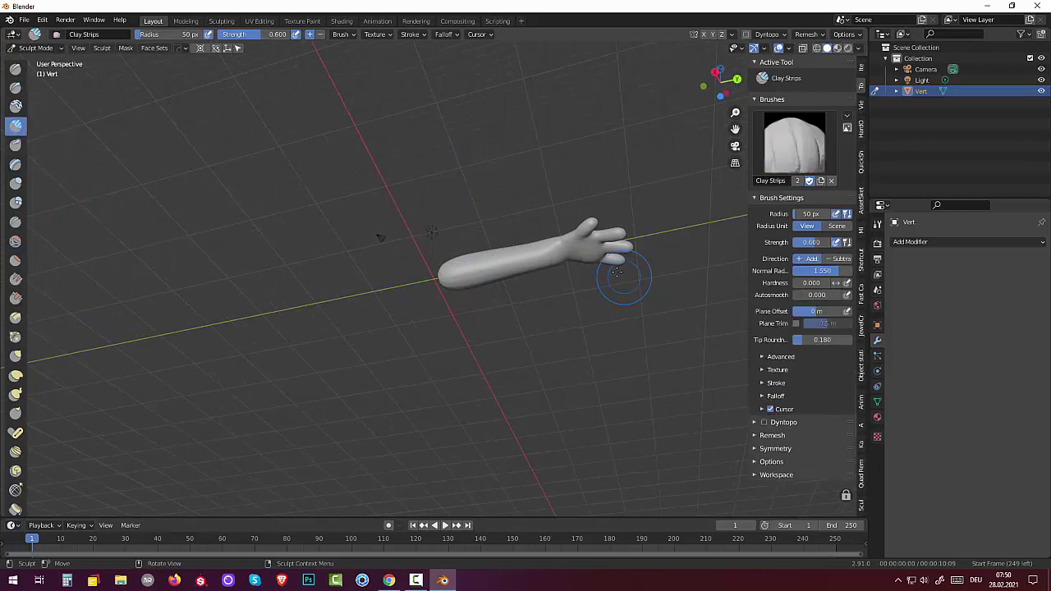
left_click_drag(621, 275, 600, 257)
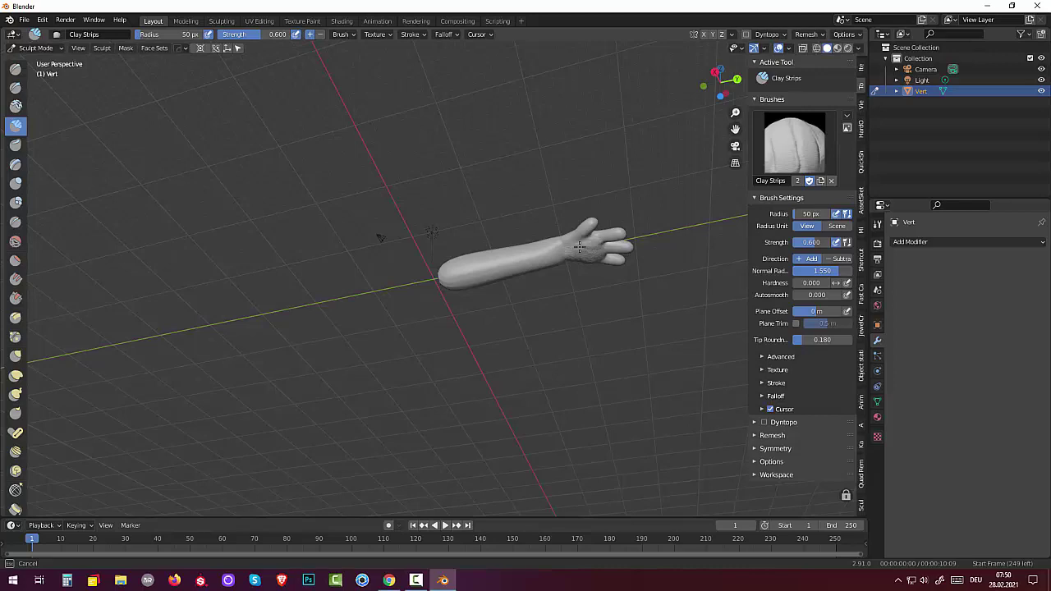
mouse_move(563, 458)
middle_mouse_down()
mouse_move(470, 159)
mouse_move(591, 242)
middle_mouse_up()
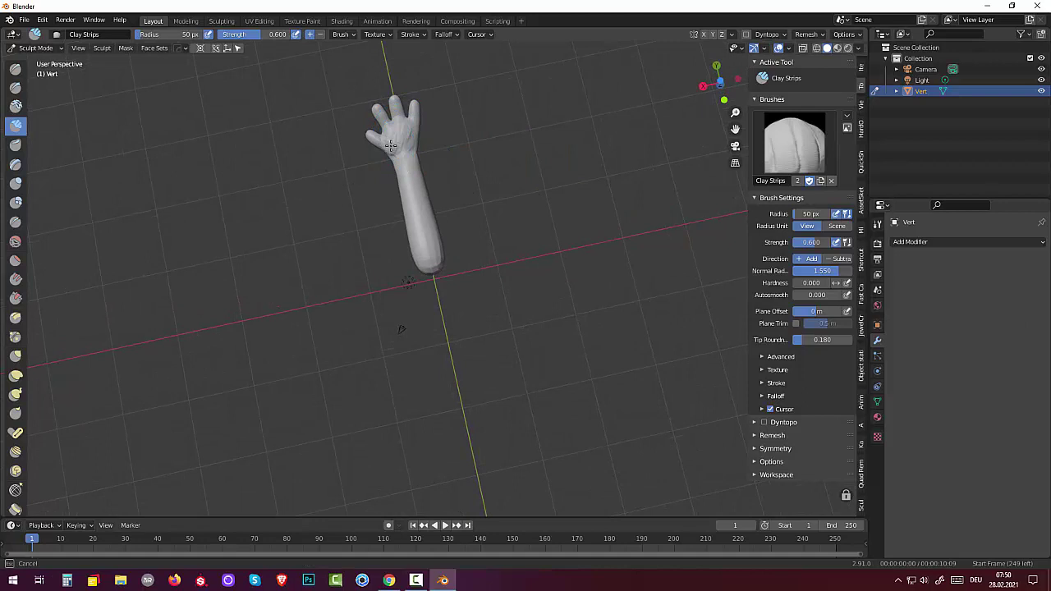
Step: Soften the hand's surface again with the Smooth brush at 0.7 strength
left_click(23, 239)
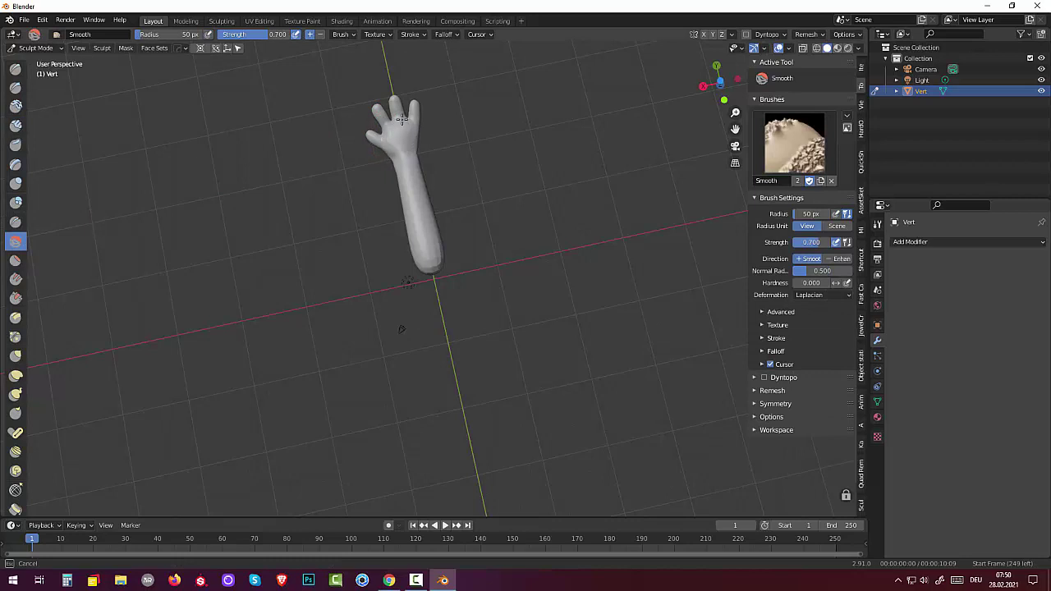
mouse_move(431, 275)
middle_mouse_down()
mouse_move(579, 427)
mouse_move(764, 354)
middle_mouse_up()
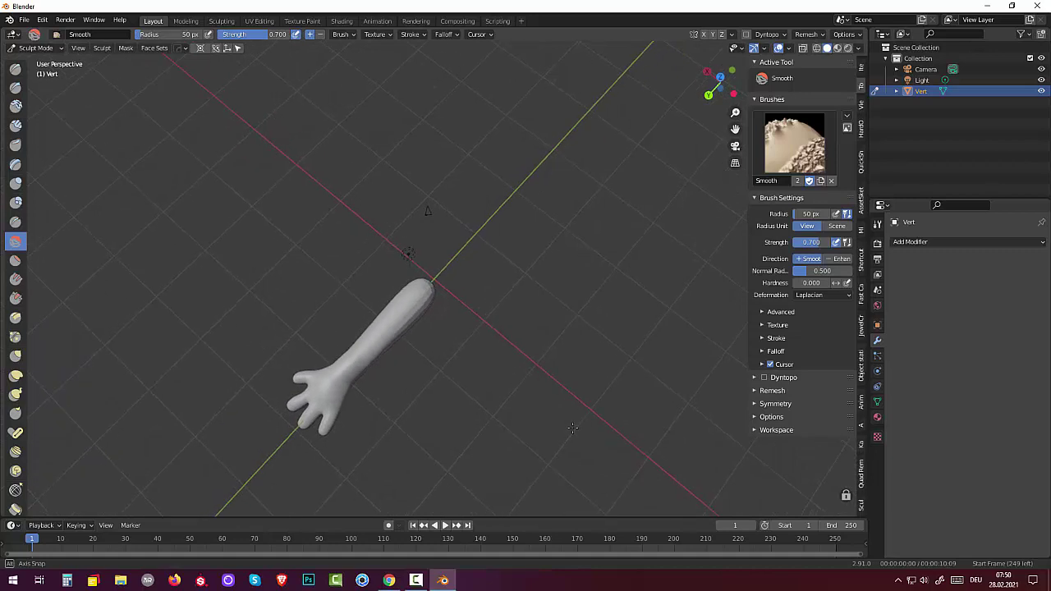
left_click_drag(450, 355, 420, 313)
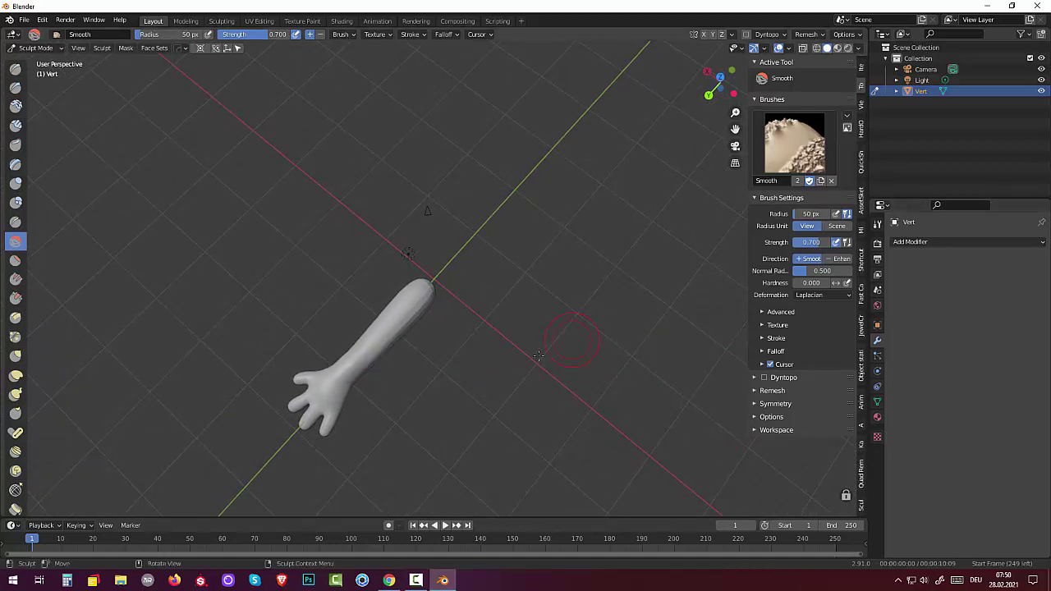
mouse_move(537, 355)
middle_mouse_down()
mouse_move(579, 316)
mouse_move(482, 351)
mouse_move(504, 403)
mouse_move(435, 263)
middle_mouse_up()
scroll(504, 401, "up", 3)
scroll(505, 400, "down", 3)
scroll(542, 396, "up", 3)
scroll(564, 392, "down", 3)
scroll(377, 208, "up", 2)
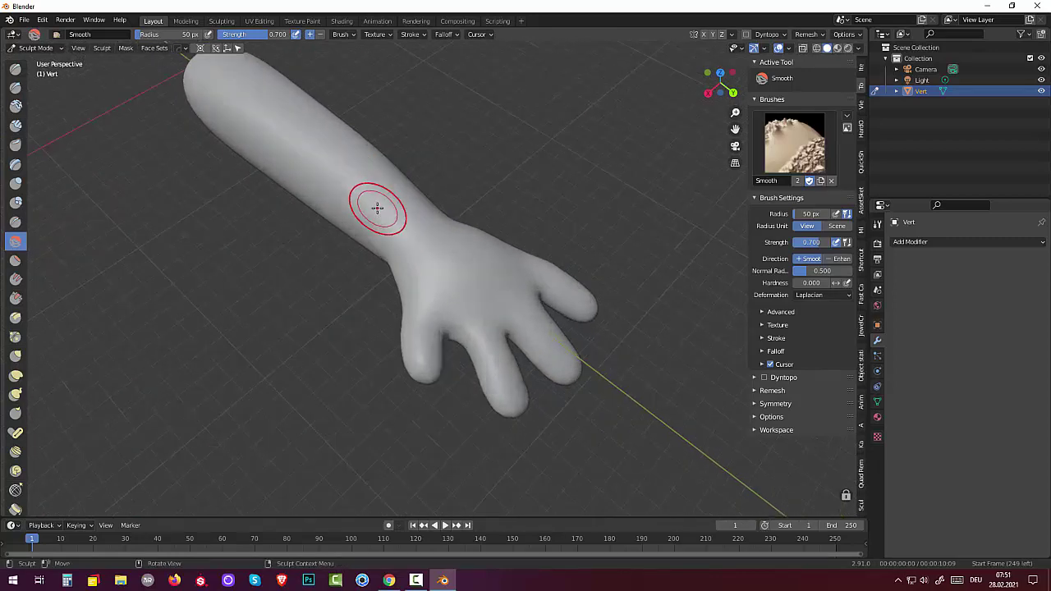
scroll(376, 208, "up", 1)
scroll(377, 208, "down", 1)
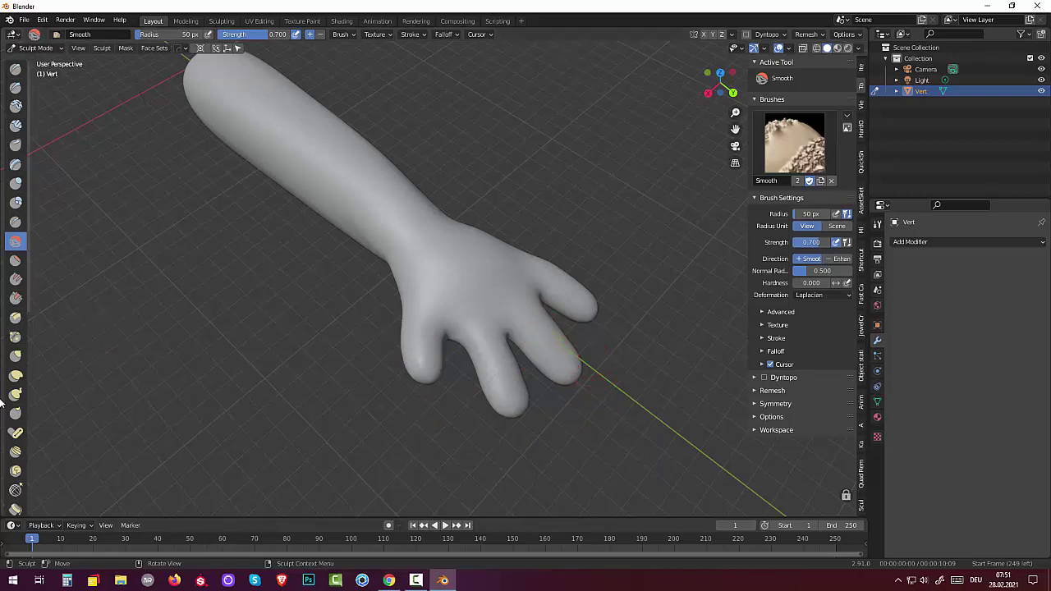
Step: Nudge the upper finger slightly with the Elastic Deform brush
left_click(15, 375)
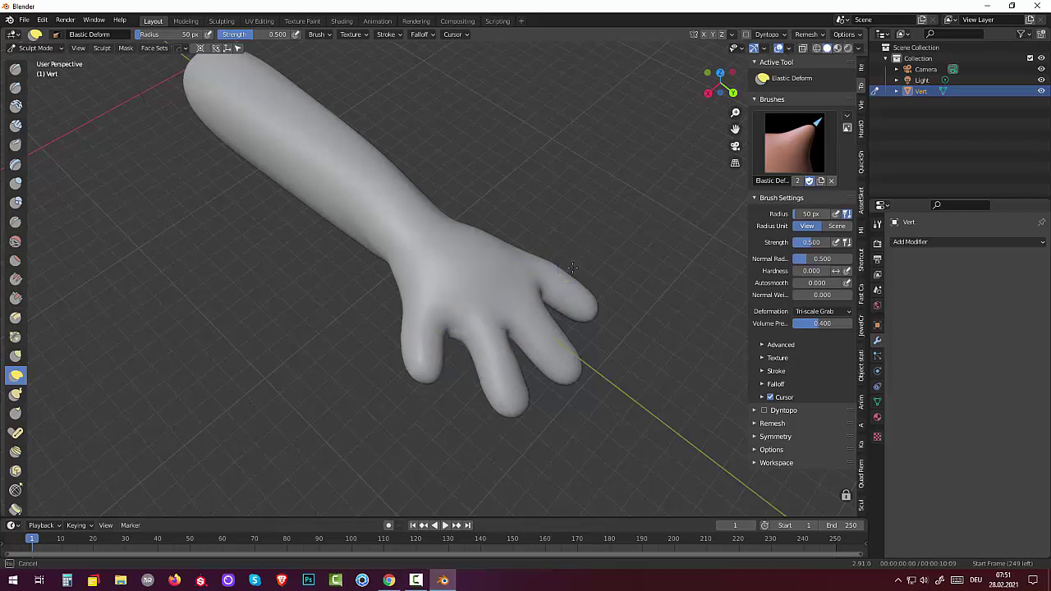
left_click_drag(572, 275, 582, 286)
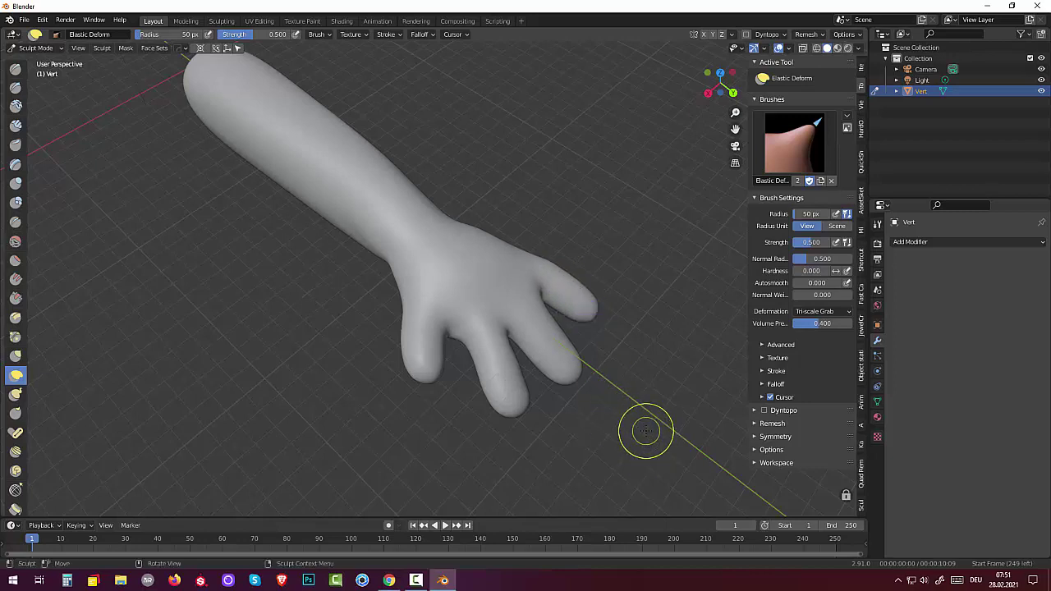
middle_click_drag(646, 430, 702, 399)
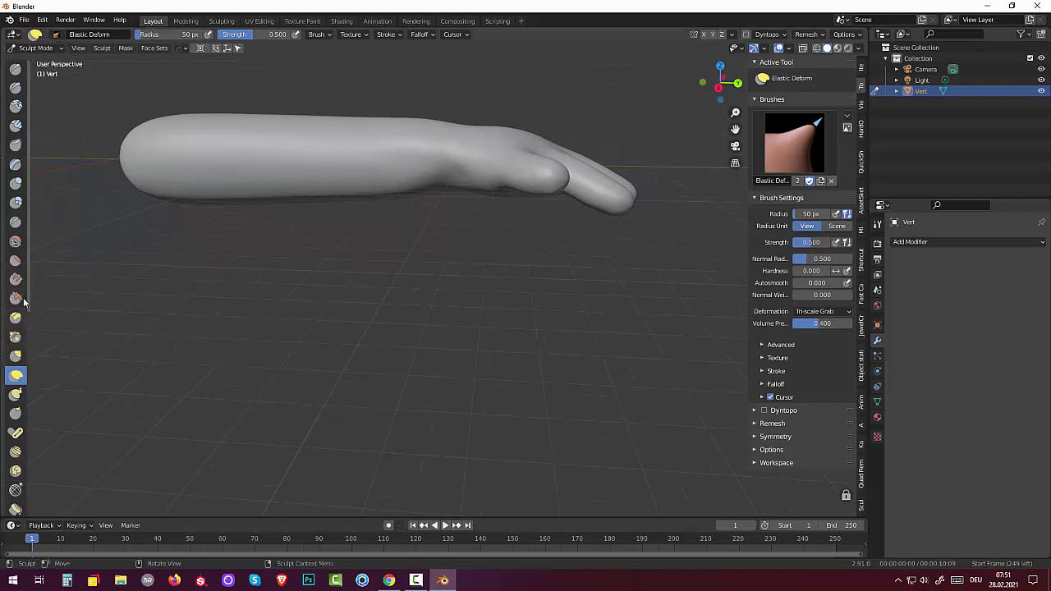
Step: Pull out and even the dent on the arm's lower edge with Elastic Deform
left_click(15, 243)
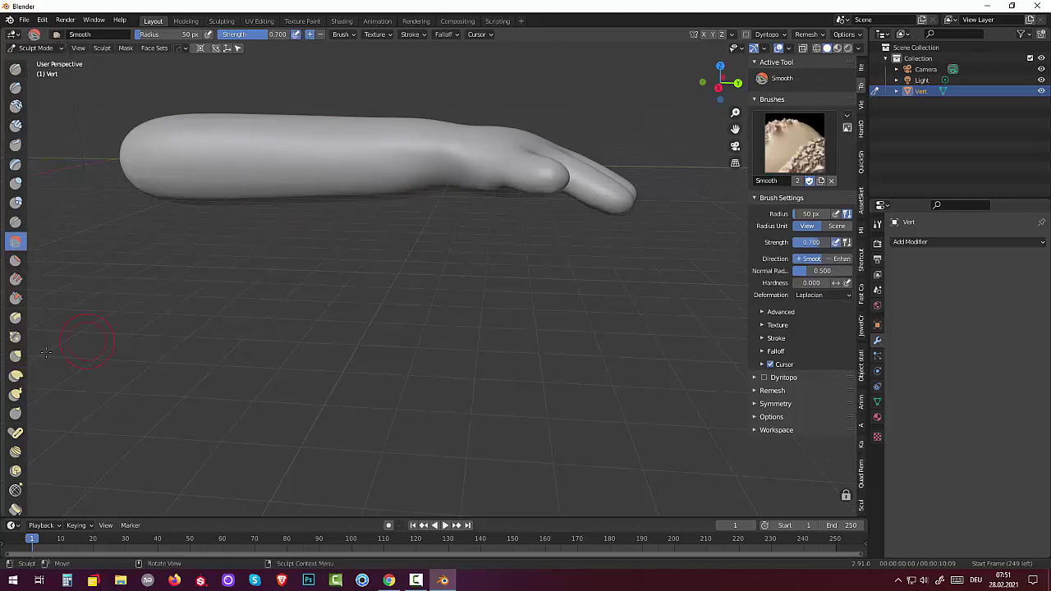
left_click(15, 377)
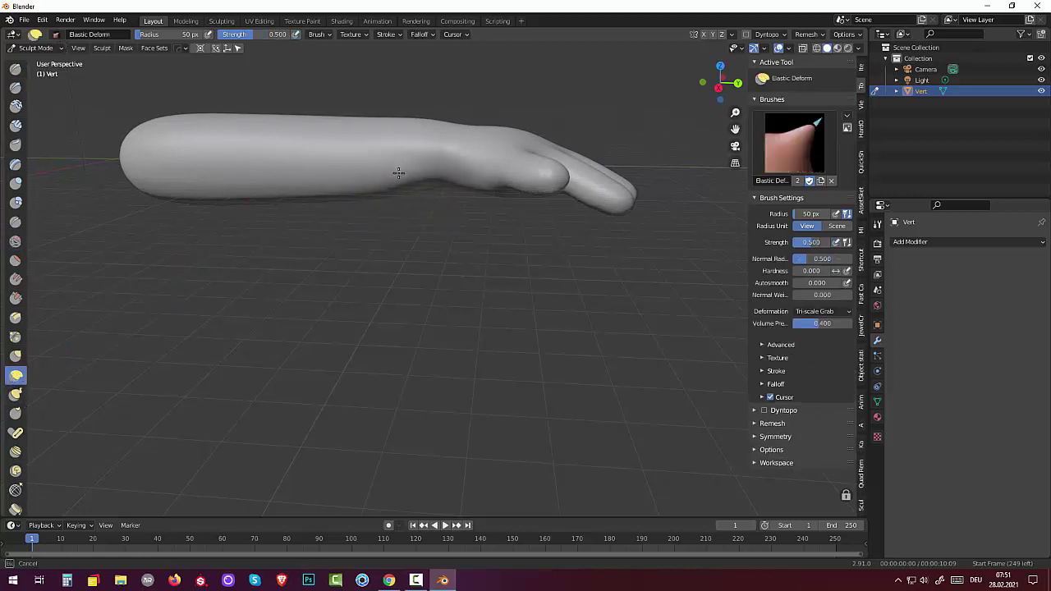
left_click_drag(434, 117, 436, 120)
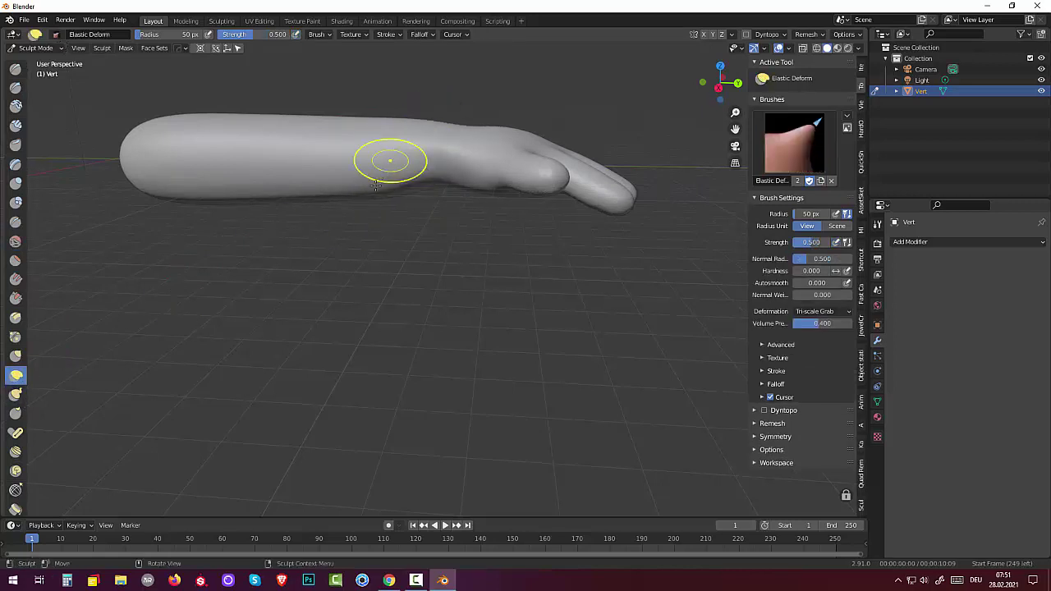
mouse_move(387, 157)
left_mouse_down()
mouse_move(366, 190)
mouse_move(273, 211)
left_mouse_up()
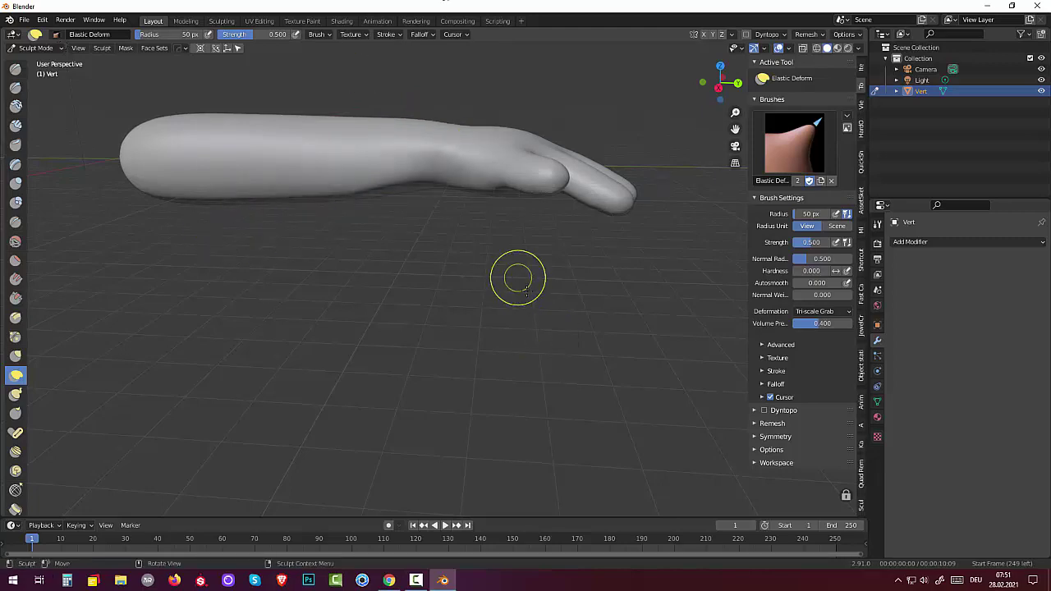
Step: Enlarge the brush radius to 79 px and bulge out the palm's and wrist's right edge
mouse_move(517, 279)
middle_mouse_down()
mouse_move(520, 361)
mouse_move(453, 366)
mouse_move(383, 324)
mouse_move(316, 328)
middle_mouse_up()
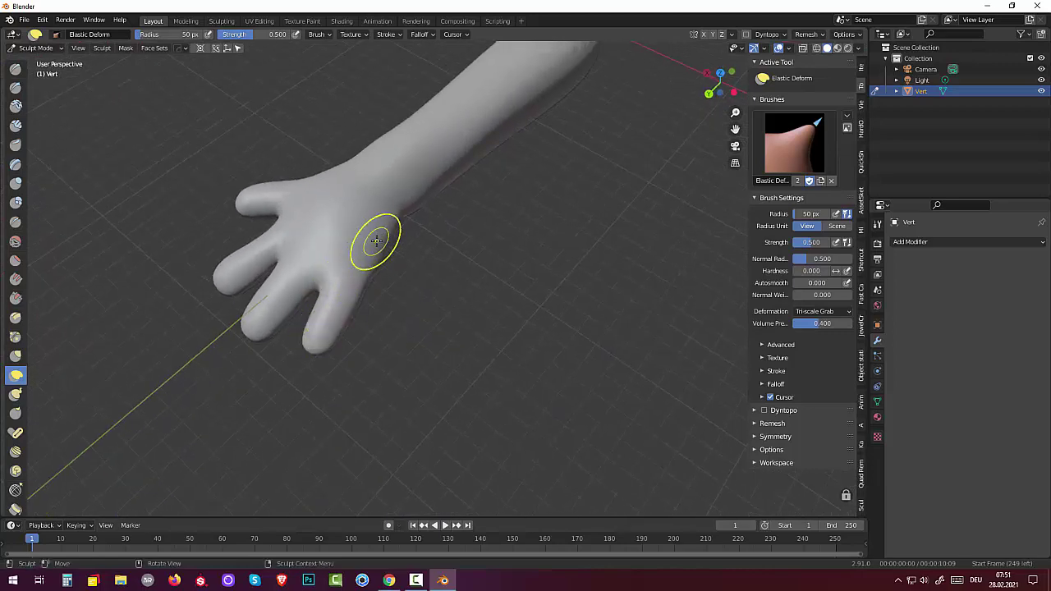
key("f")
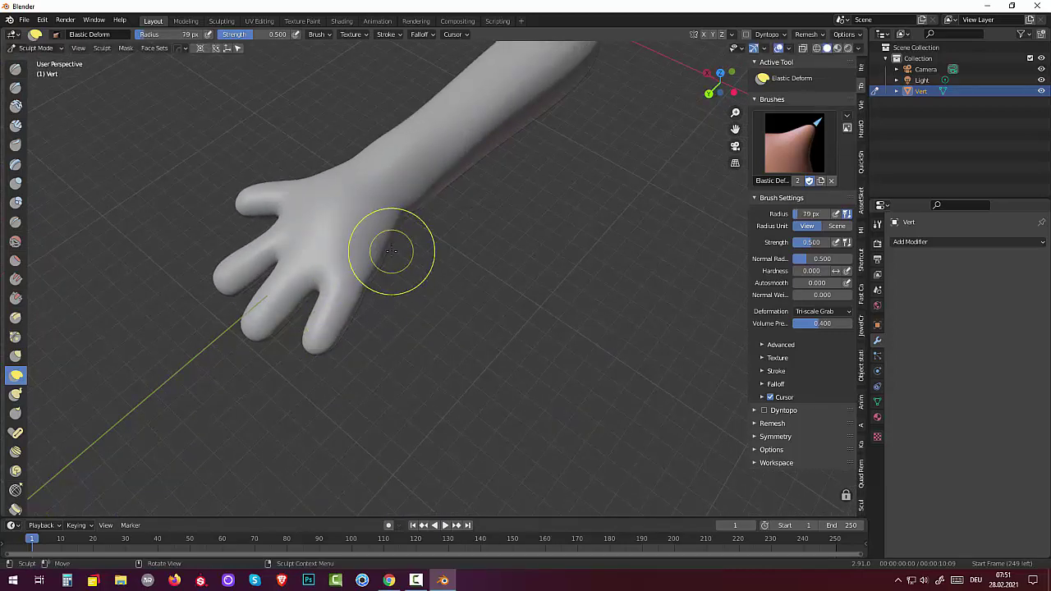
mouse_move(387, 245)
left_mouse_down()
mouse_move(416, 295)
mouse_move(422, 270)
left_mouse_up()
middle_click_drag(422, 270, 439, 279)
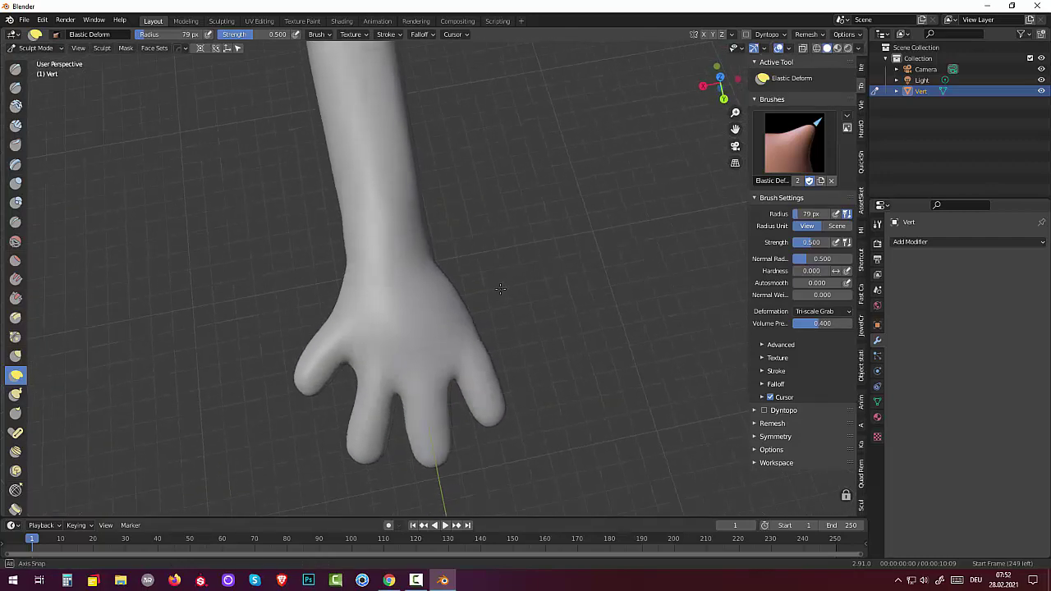
mouse_move(439, 279)
left_mouse_down()
mouse_move(457, 266)
mouse_move(462, 298)
mouse_move(472, 296)
left_mouse_up()
Step: Reshape the wrist and fingers from a low side view
mouse_move(472, 296)
middle_mouse_down()
mouse_move(590, 254)
mouse_move(599, 238)
middle_mouse_up()
mouse_move(497, 177)
left_mouse_down()
mouse_move(491, 169)
mouse_move(550, 151)
mouse_move(515, 229)
mouse_move(531, 216)
left_mouse_up()
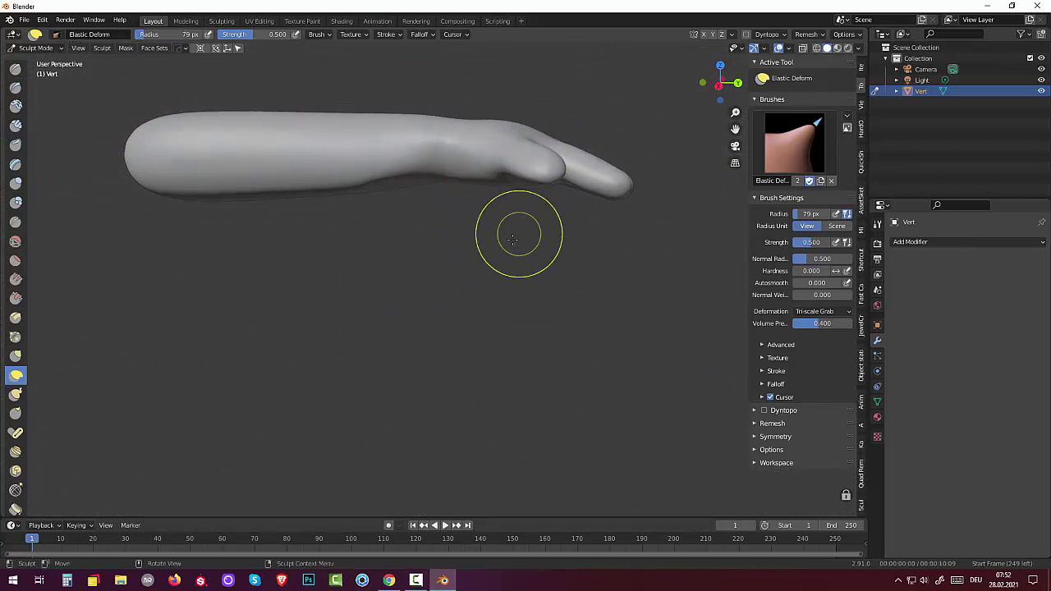
mouse_move(516, 235)
middle_mouse_down()
mouse_move(536, 336)
mouse_move(458, 328)
middle_mouse_up()
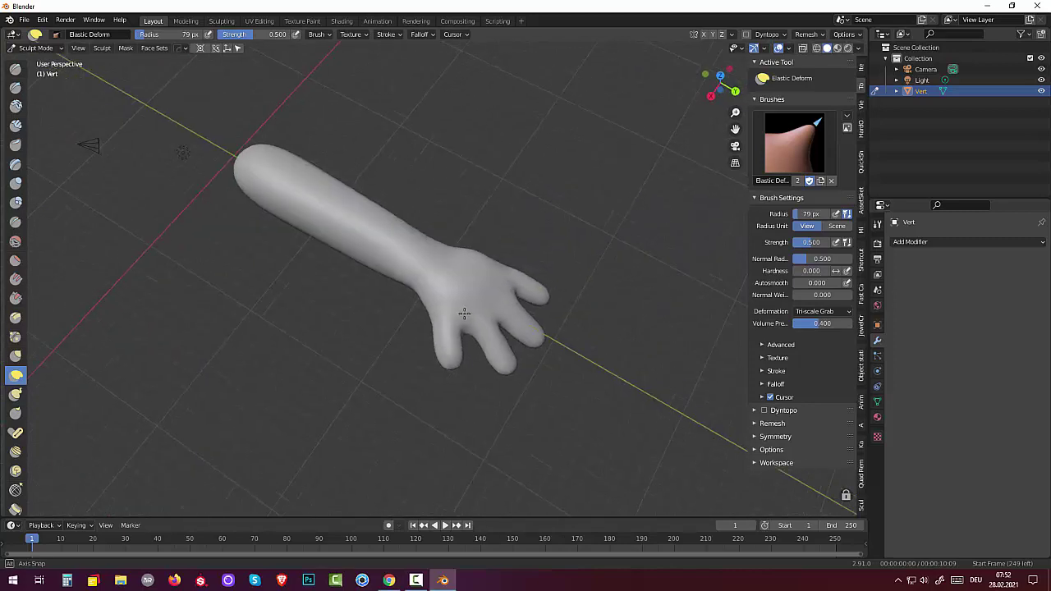
mouse_move(487, 282)
left_mouse_down()
mouse_move(499, 265)
mouse_move(477, 259)
mouse_move(469, 270)
left_mouse_up()
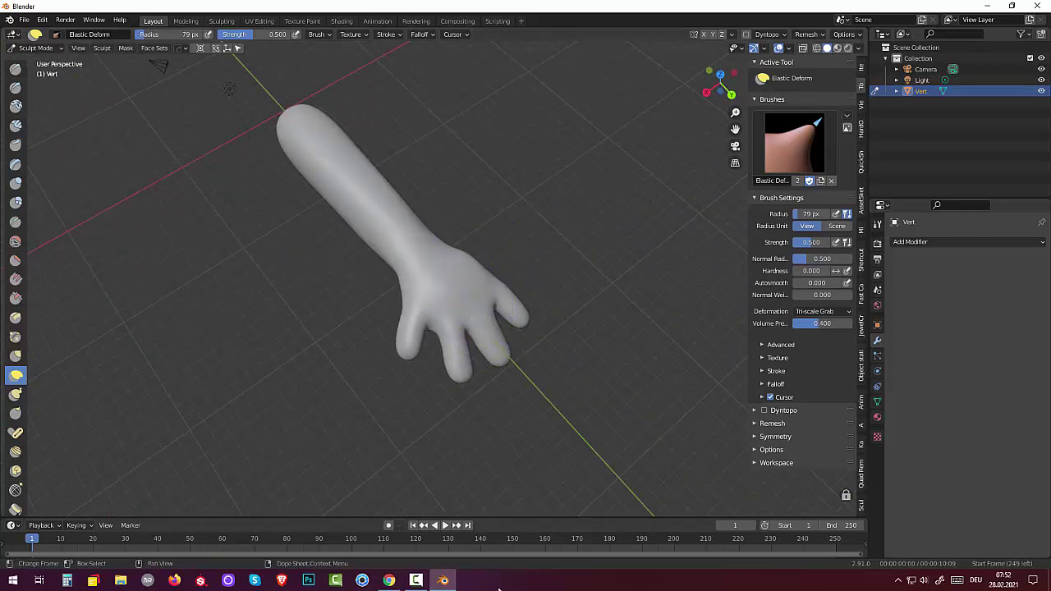